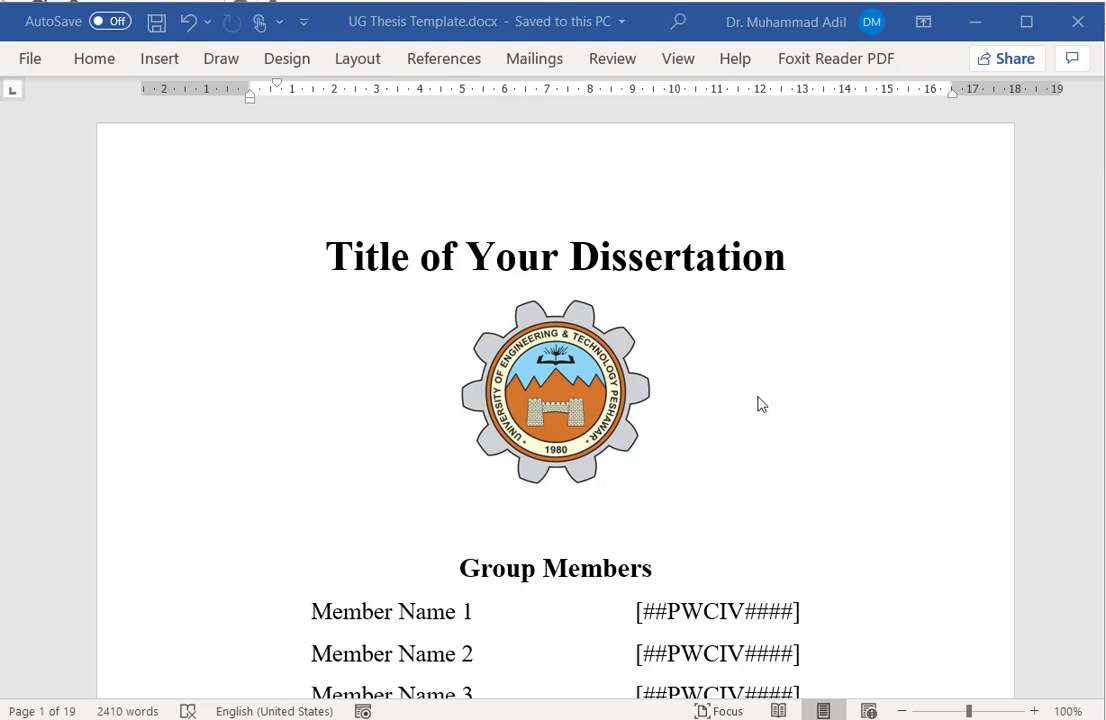
Review the thesis template's title page and the certification page with its project members and signature blocks
scroll(758, 403, "down", 1)
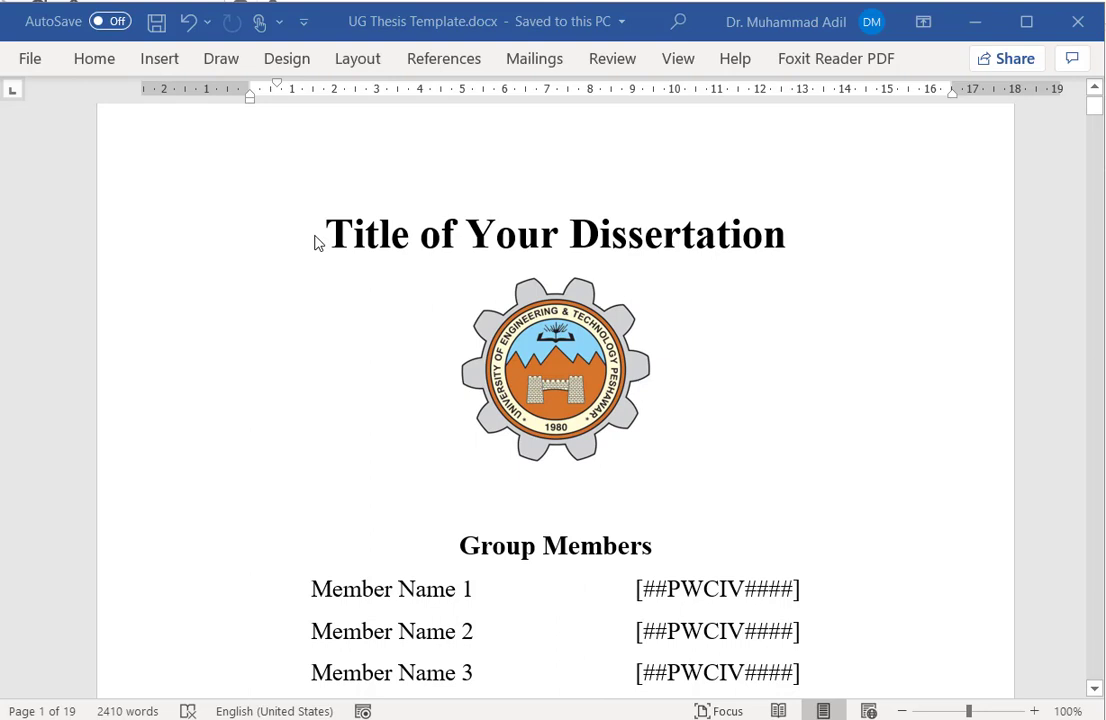
scroll(720, 472, "down", 3)
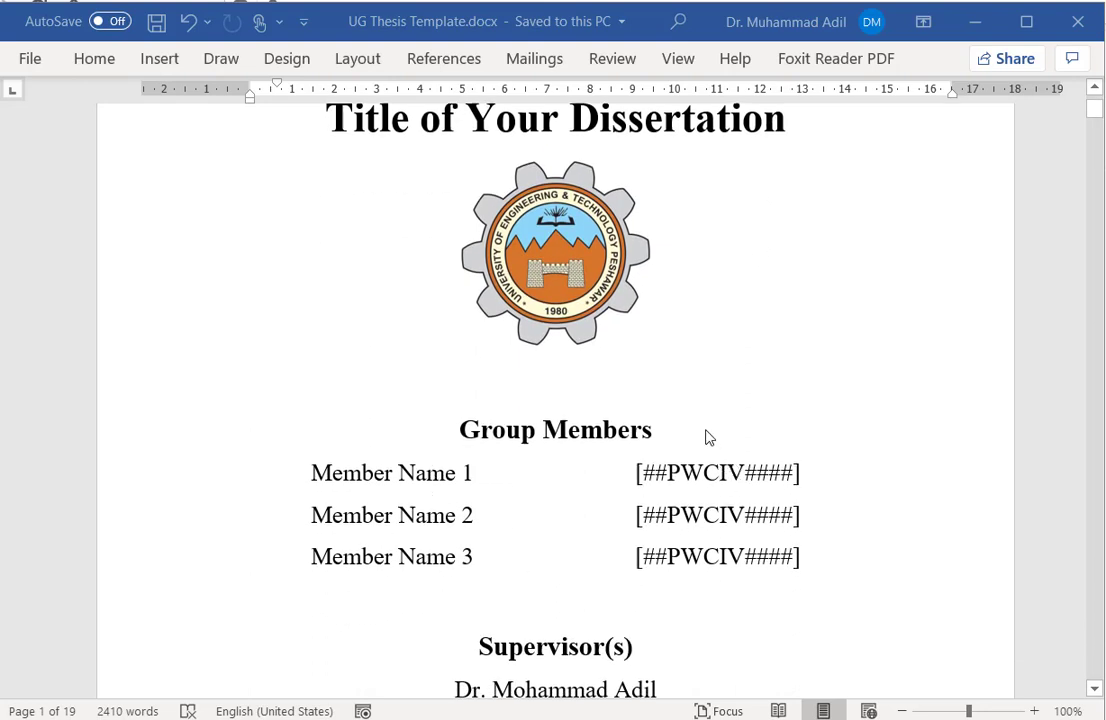
scroll(742, 597, "down", 4)
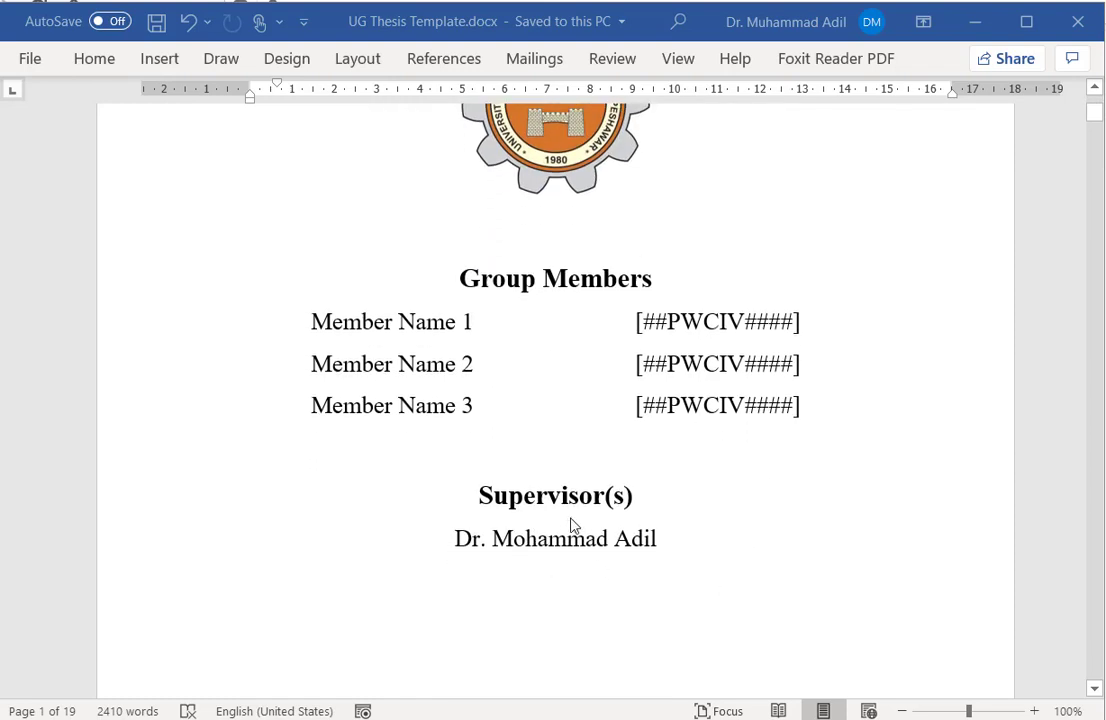
scroll(668, 581, "down", 4)
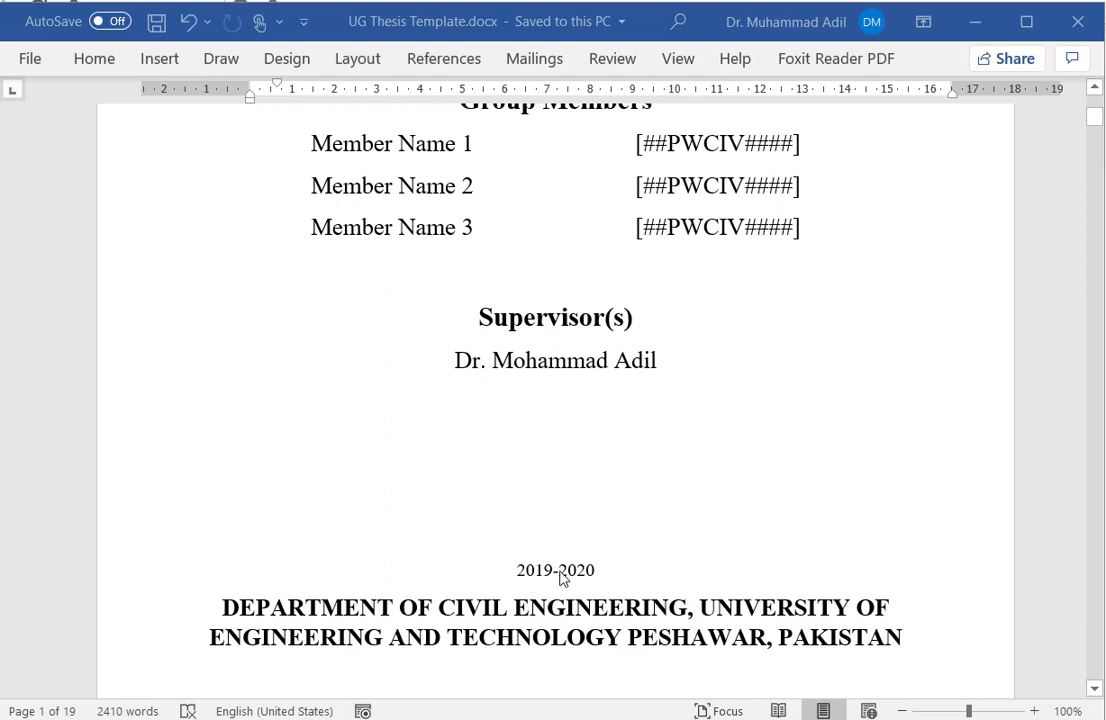
scroll(670, 578, "down", 15)
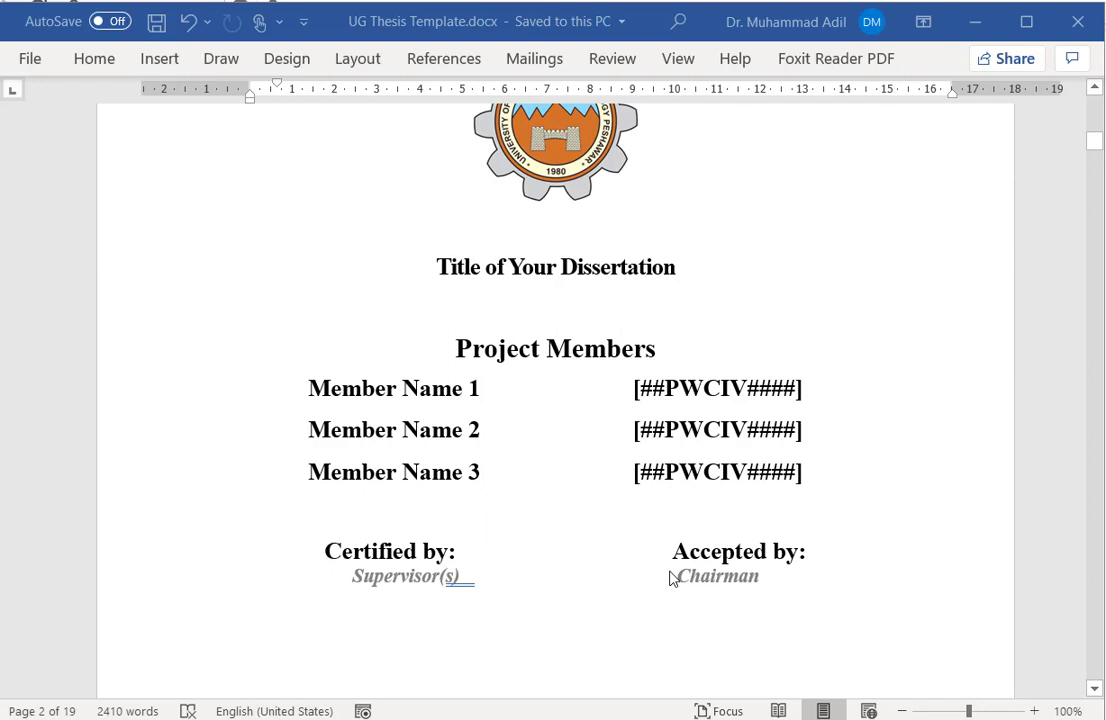
scroll(670, 578, "down", 2)
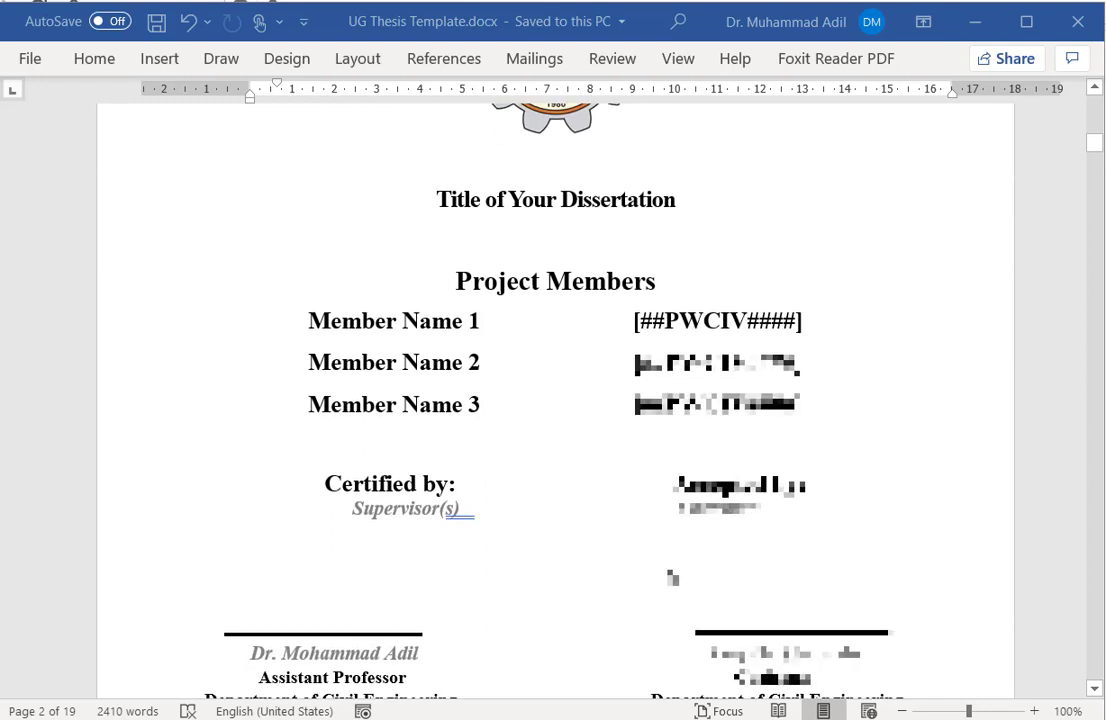
scroll(670, 577, "down", 2)
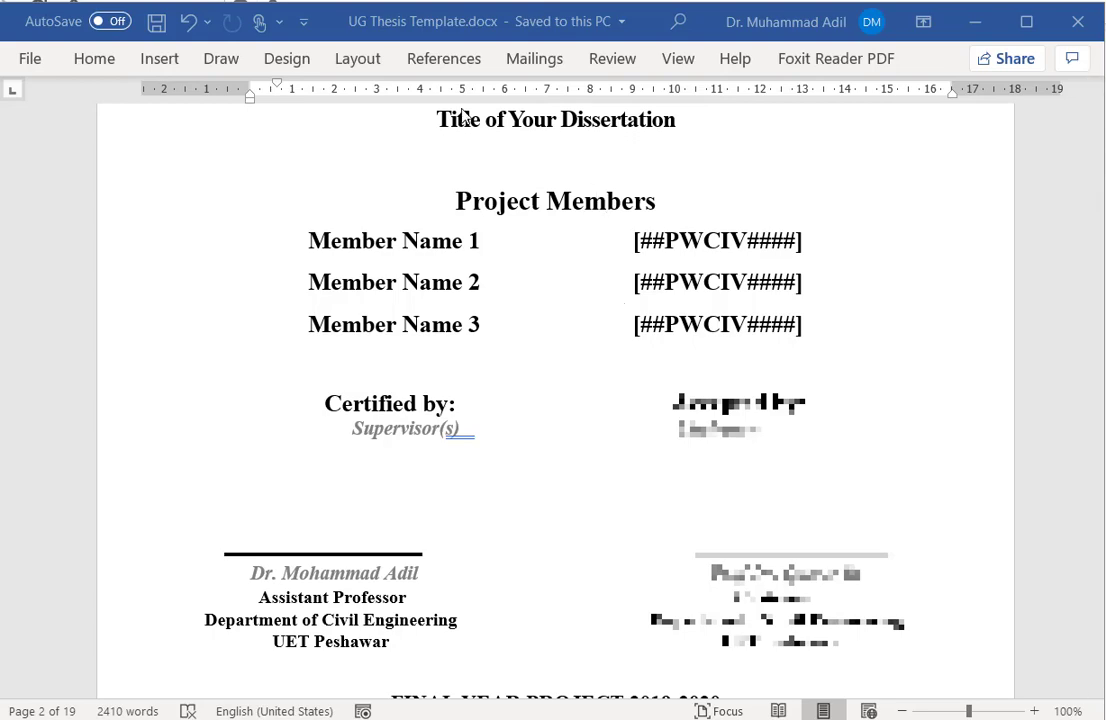
scroll(672, 370, "down", 3)
scroll(672, 372, "down", 2)
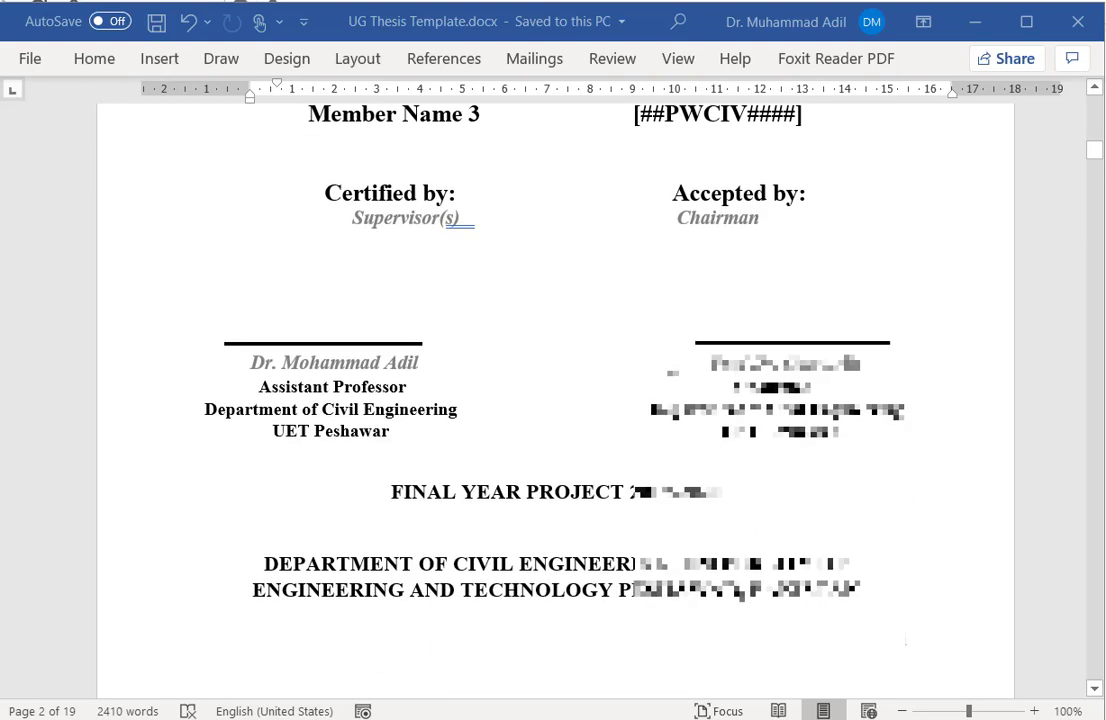
Review the author's declaration, acknowledgement and dedication pages of the template
scroll(670, 366, "down", 10)
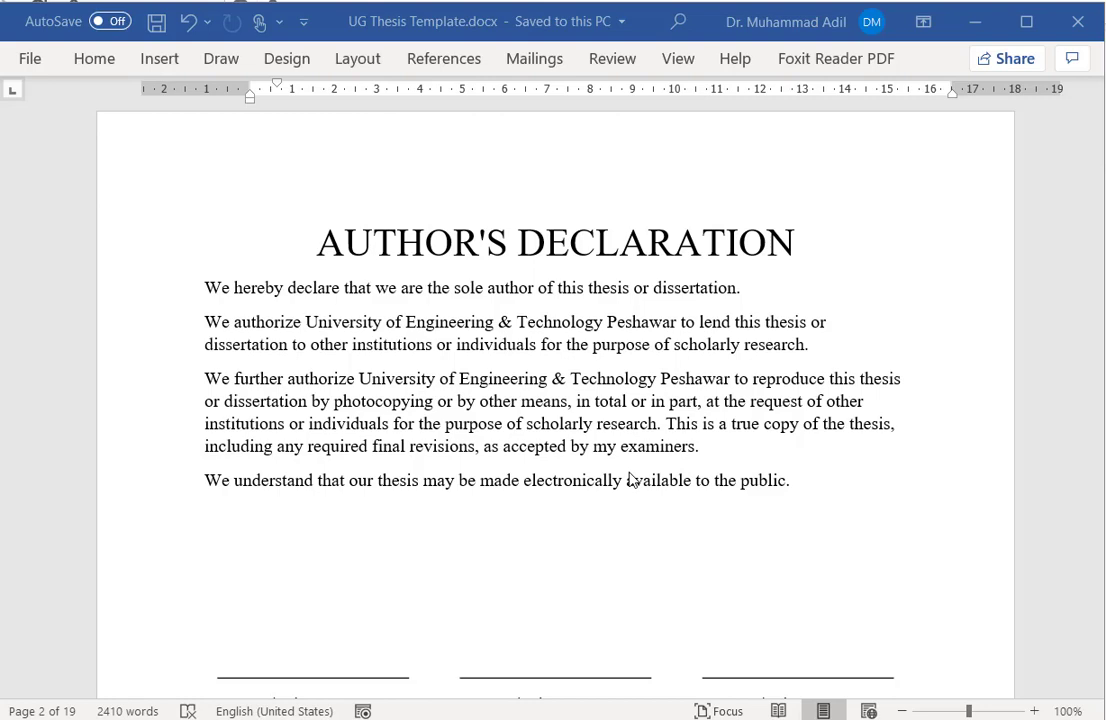
scroll(630, 480, "down", 3)
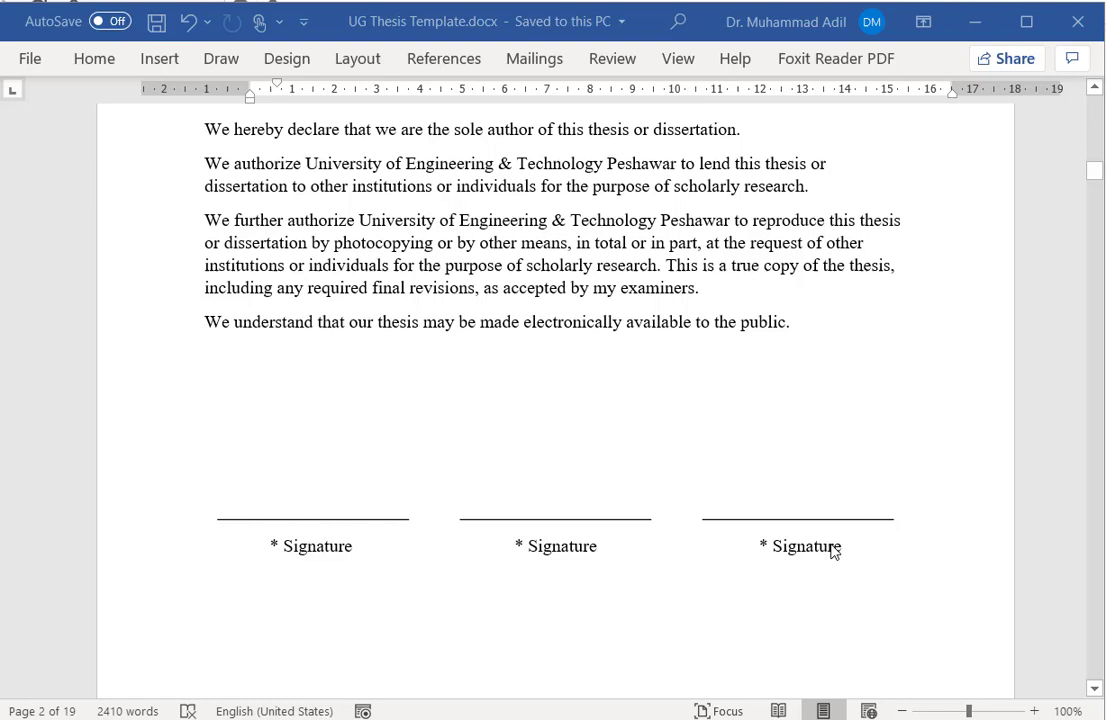
scroll(835, 551, "down", 6)
scroll(835, 551, "down", 12)
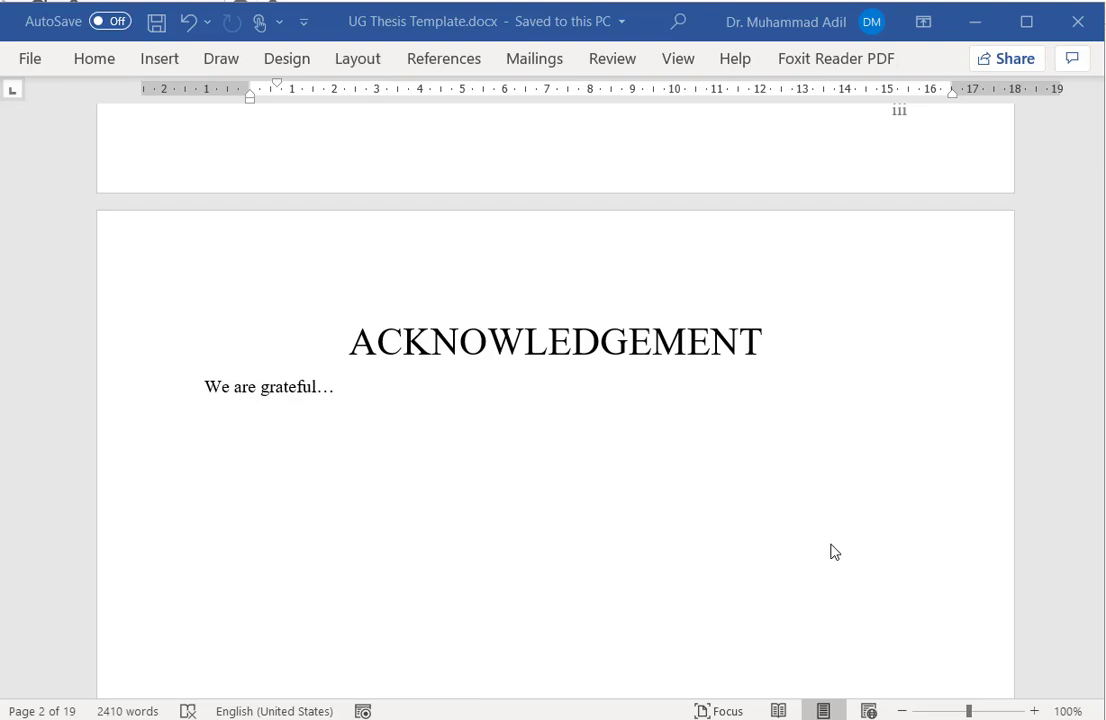
scroll(834, 551, "down", 15)
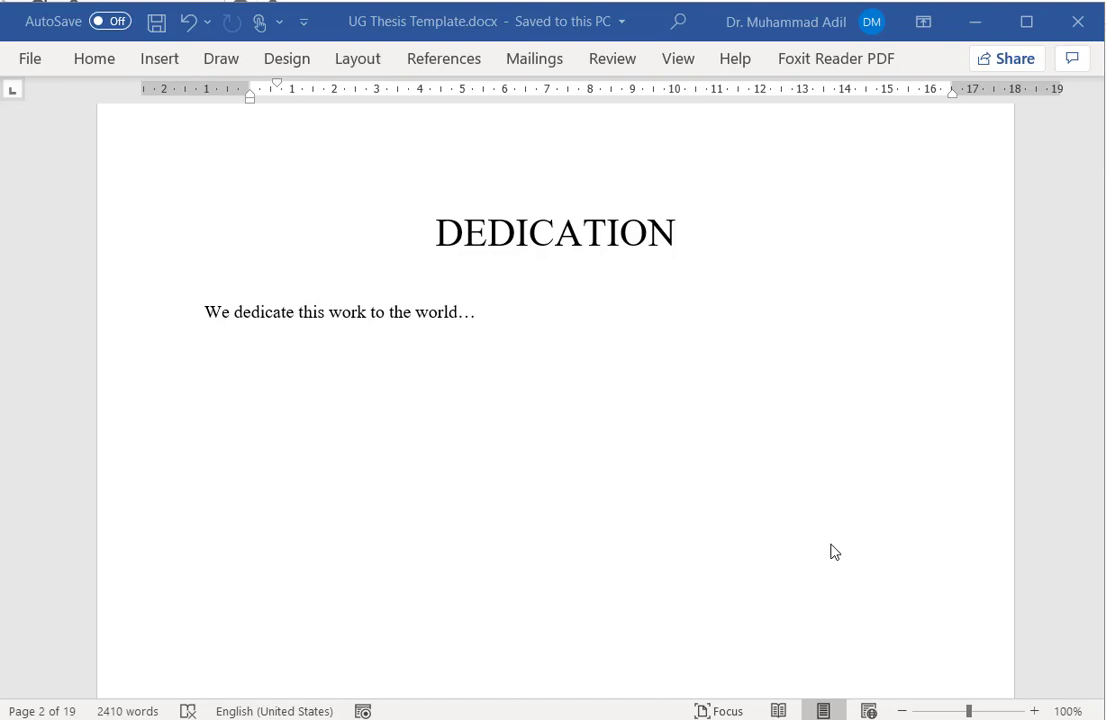
Update the entire table of contents, including its entries and page numbers
scroll(834, 552, "down", 15)
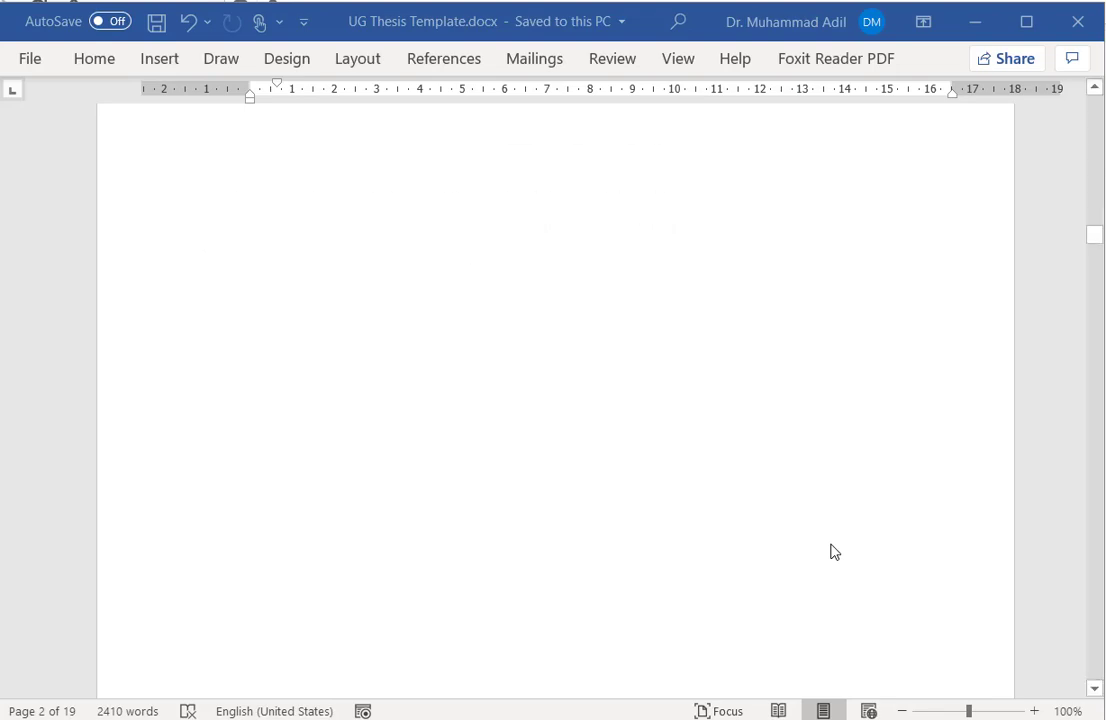
scroll(834, 552, "down", 3)
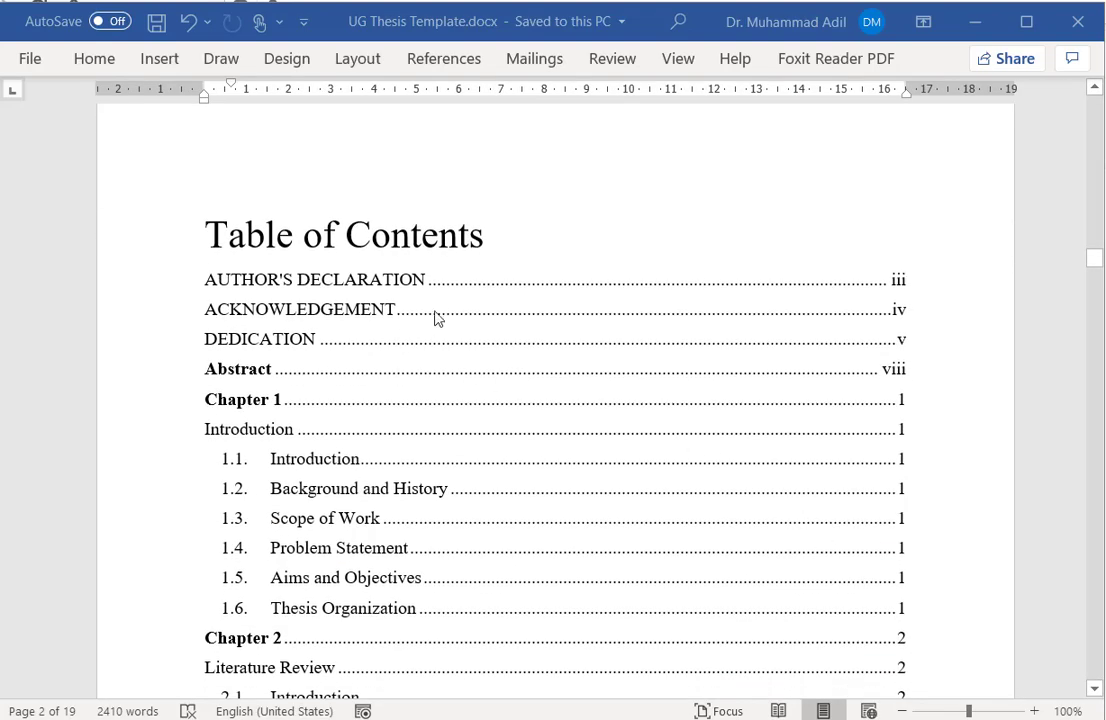
left_click(500, 405)
right_click(500, 405)
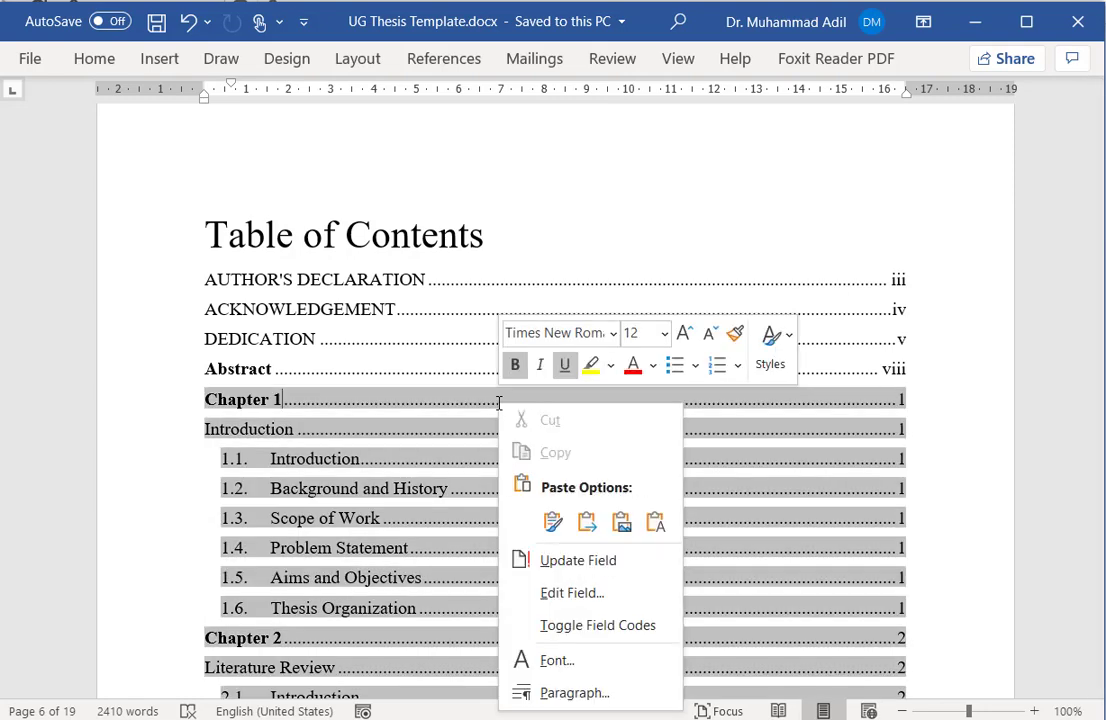
left_click(607, 562)
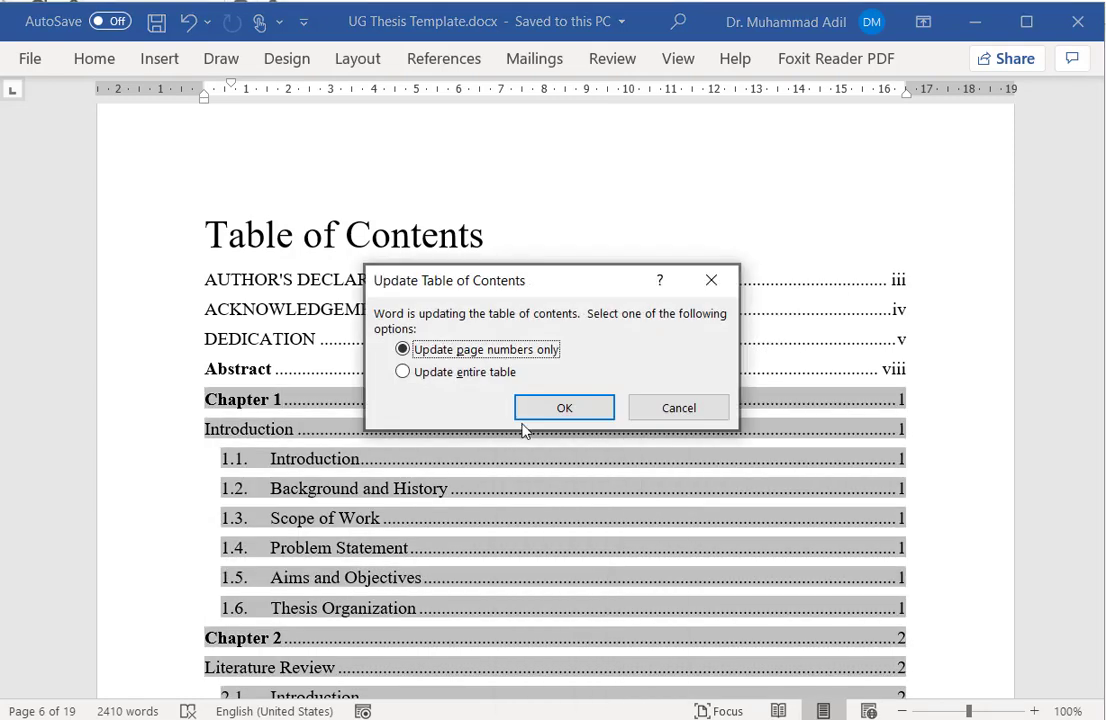
left_click(435, 385)
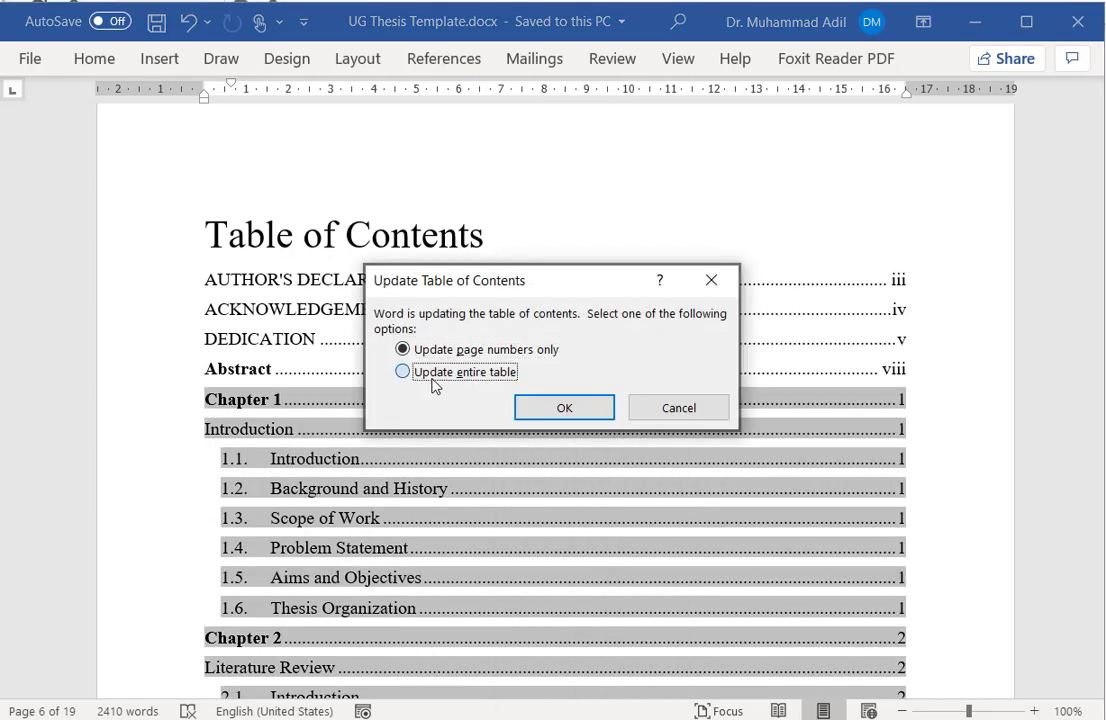
left_click(565, 408)
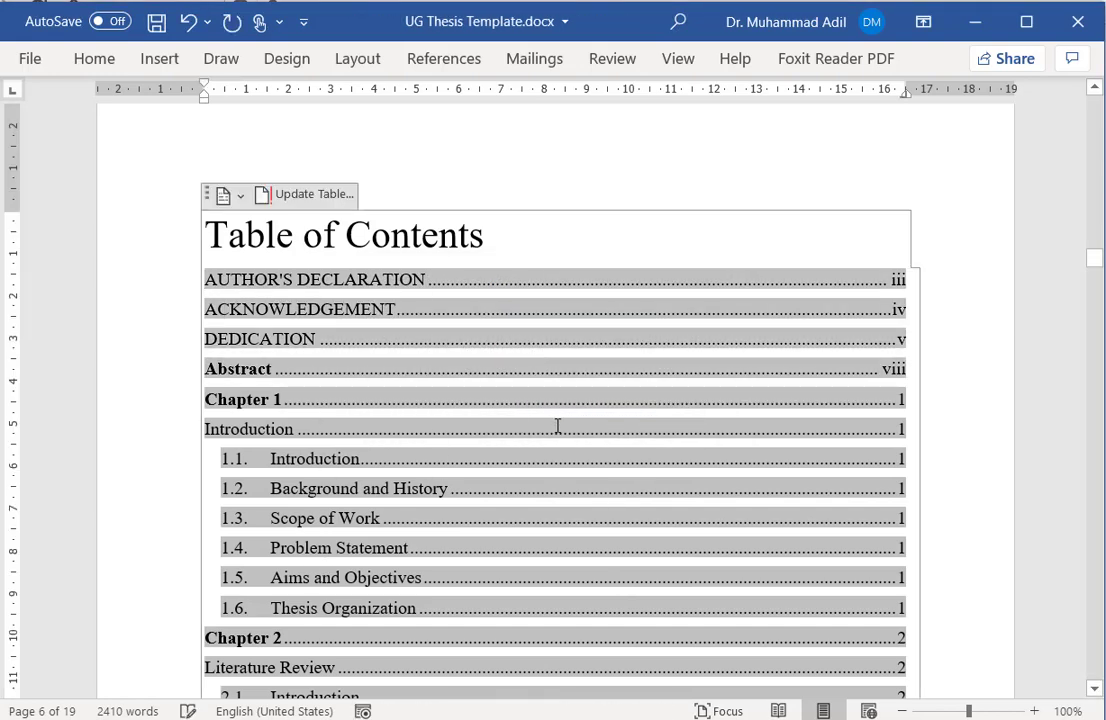
Examine the Abstract page's guidance on the executive summary, its one or two paragraph length and the questions to cover
scroll(558, 425, "down", 1)
scroll(558, 425, "down", 15)
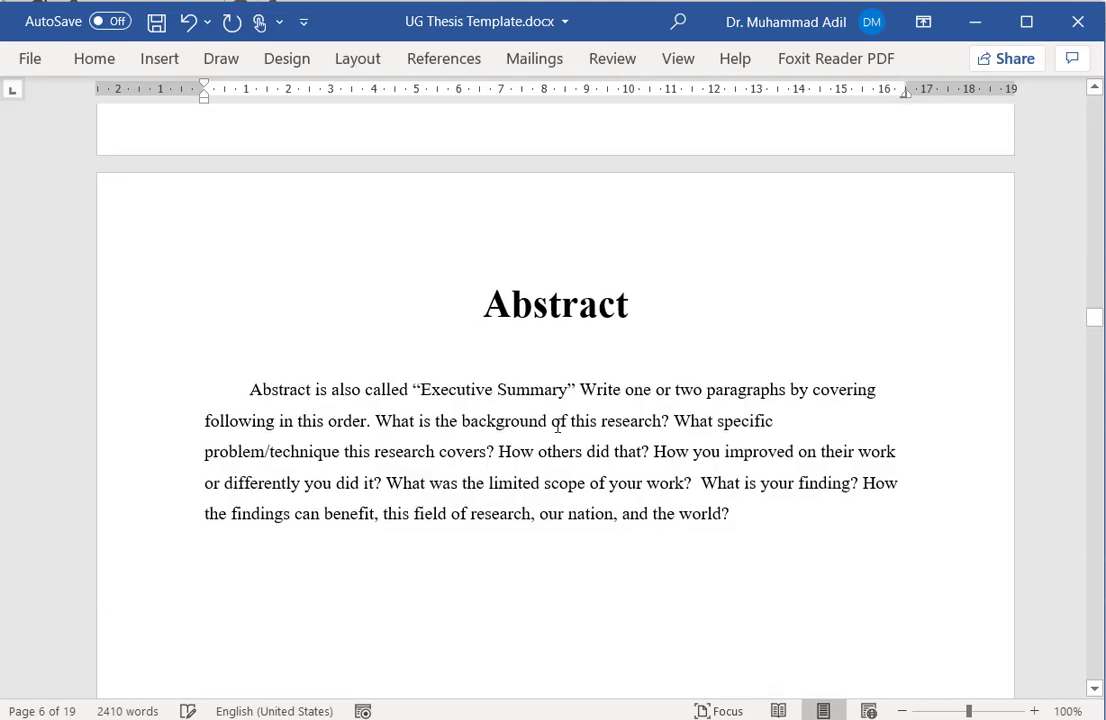
scroll(558, 425, "down", 2)
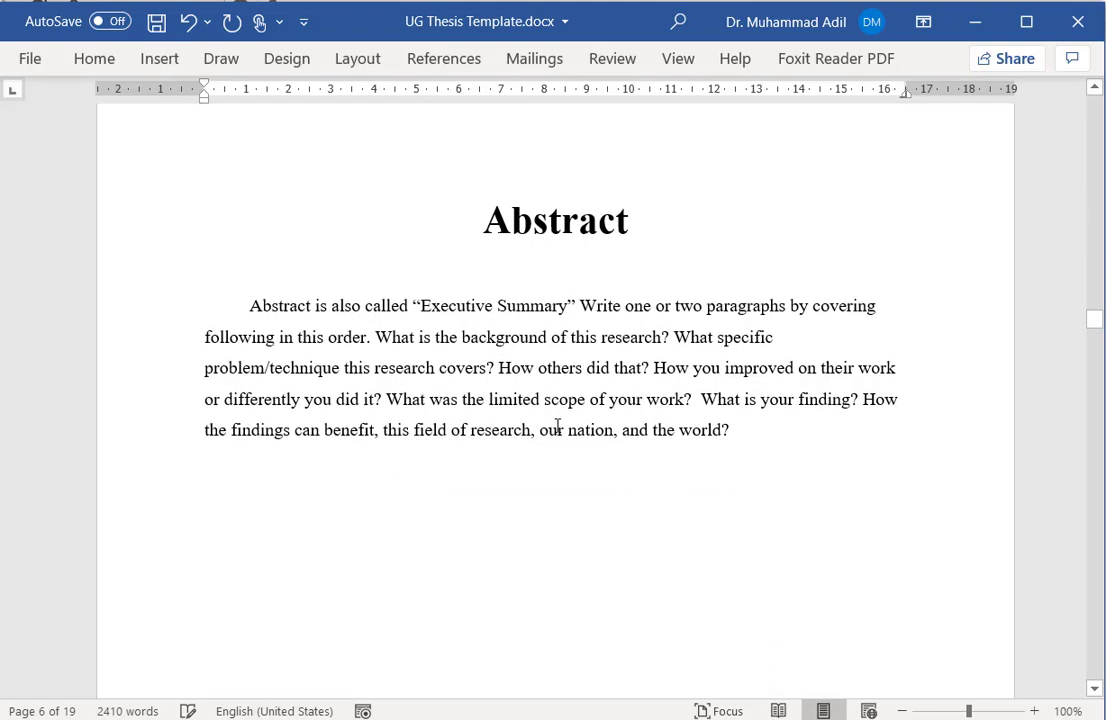
left_click_drag(421, 306, 545, 302)
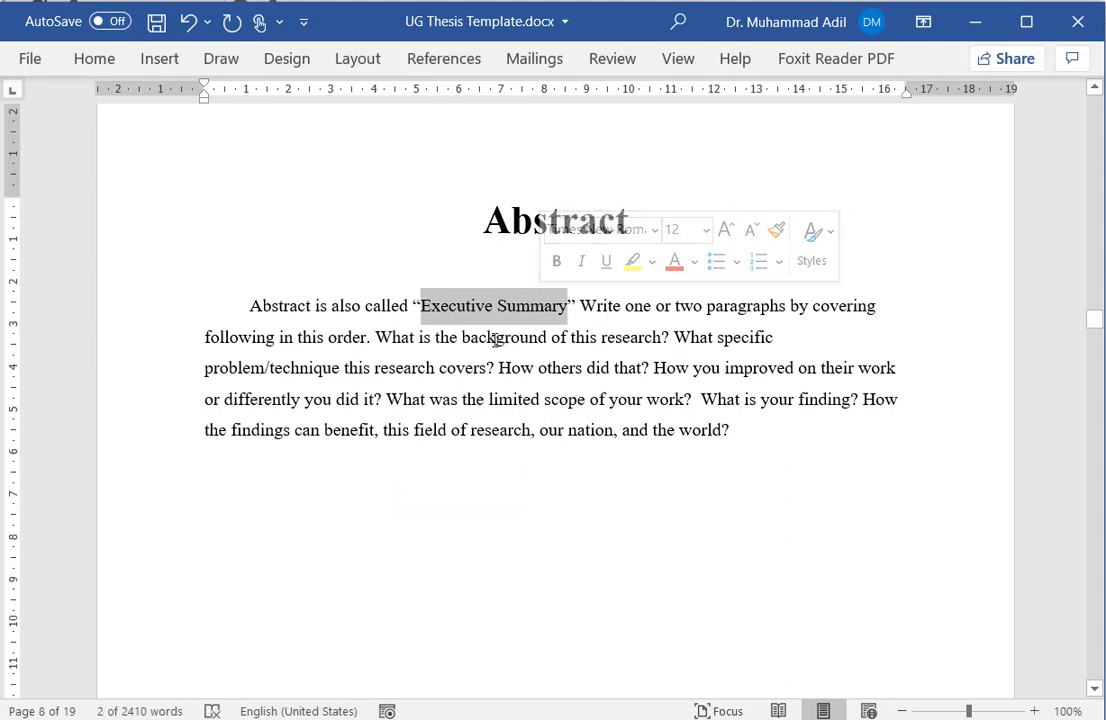
left_click_drag(626, 307, 785, 308)
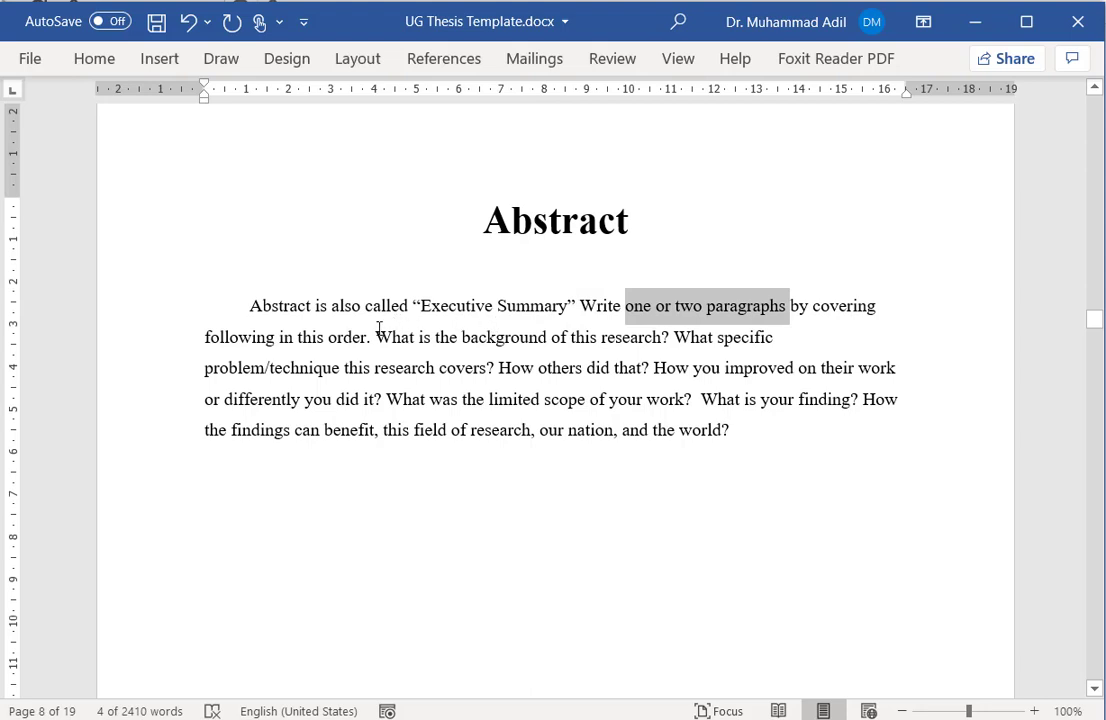
left_click_drag(376, 337, 731, 425)
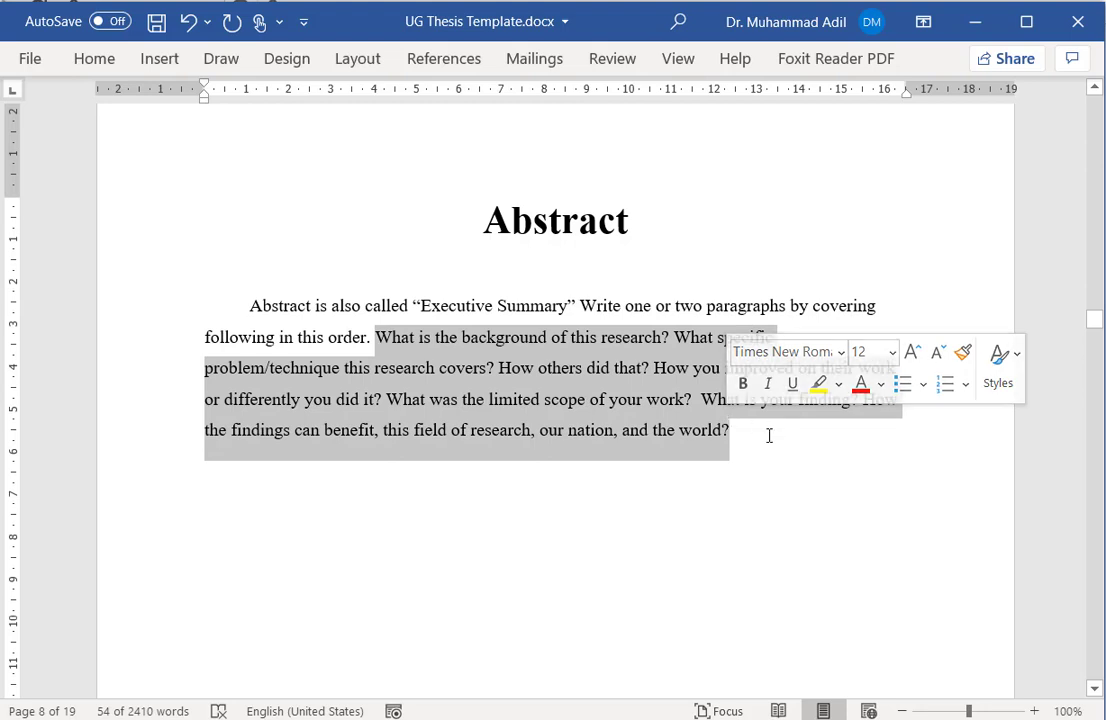
left_click(769, 435)
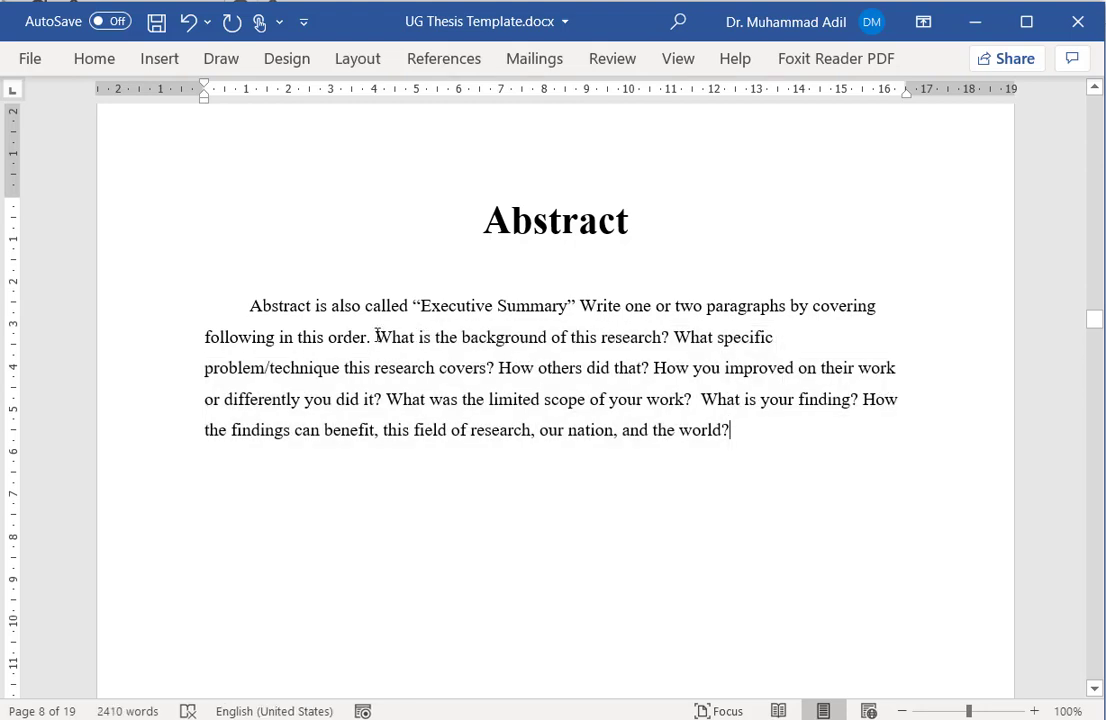
Read through the abstract's individual questions, from the research background to the scope, findings and benefits
left_click_drag(376, 337, 638, 331)
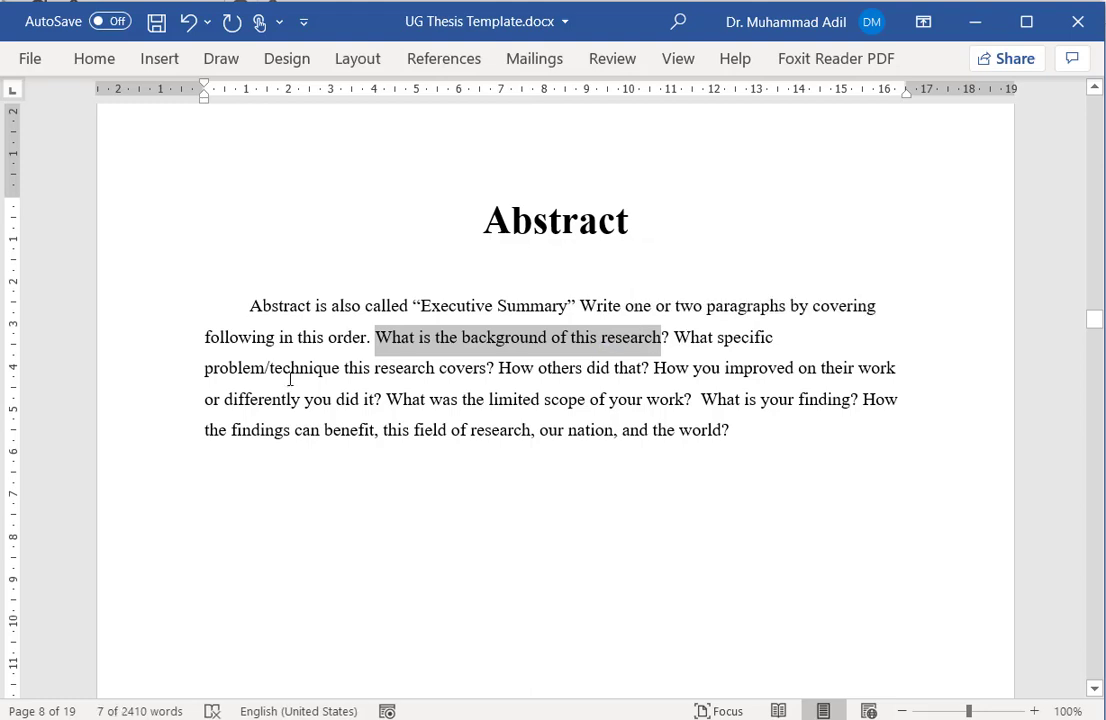
left_click(456, 365)
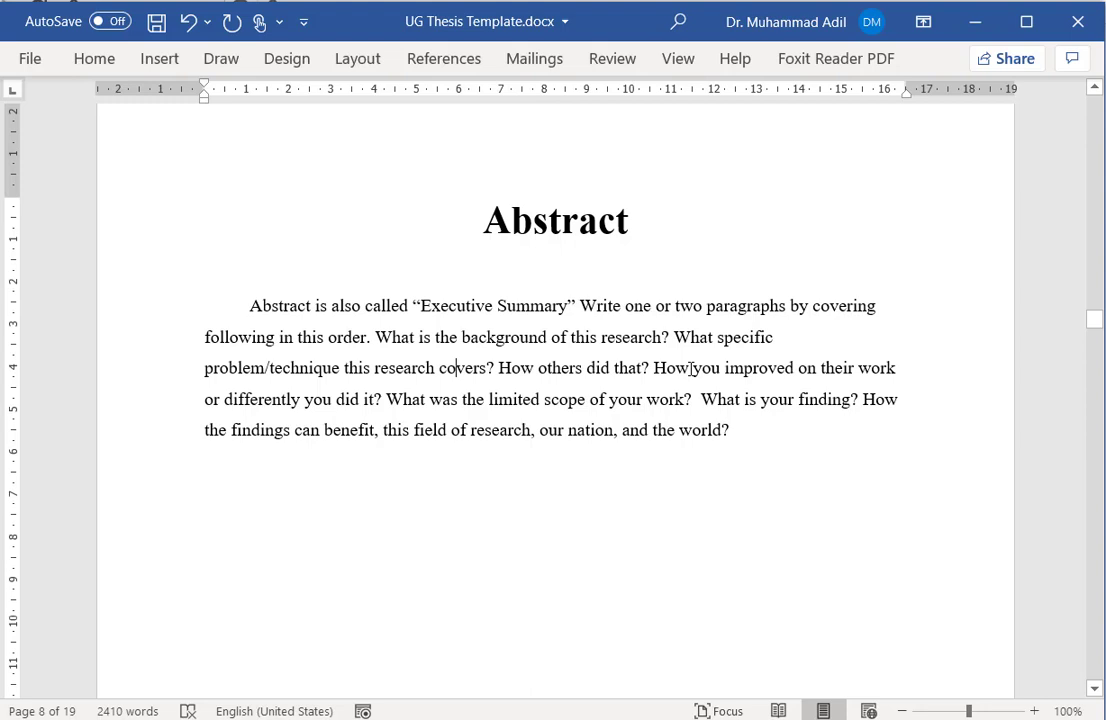
left_click_drag(364, 400, 268, 405)
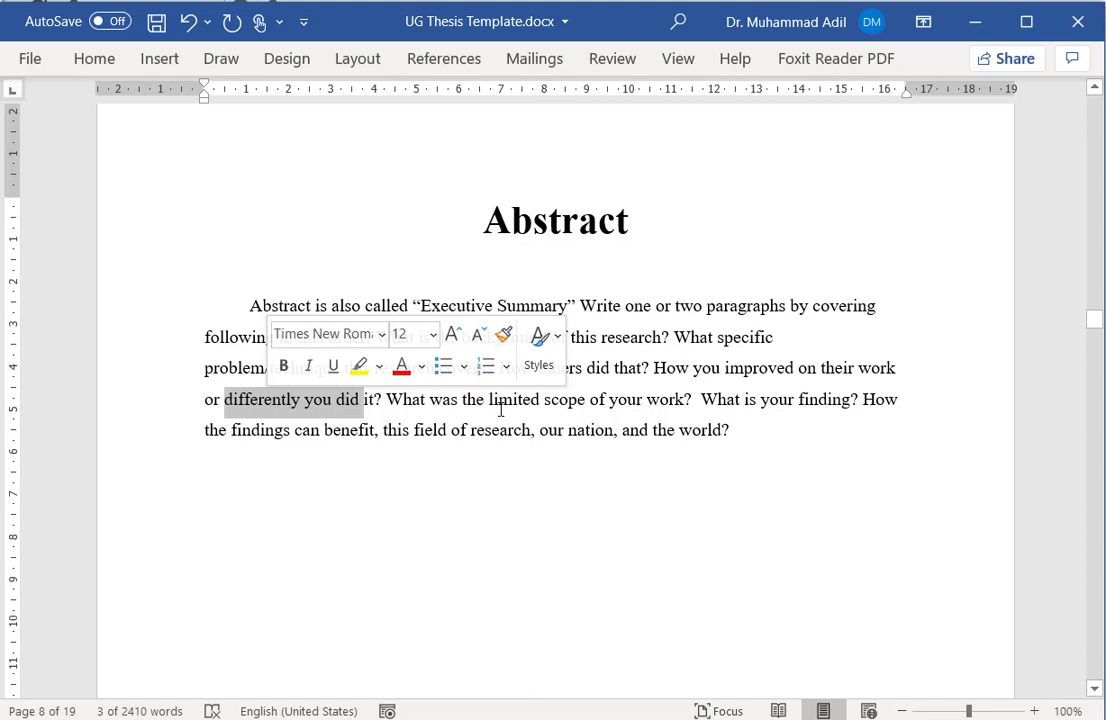
left_click_drag(526, 402, 649, 399)
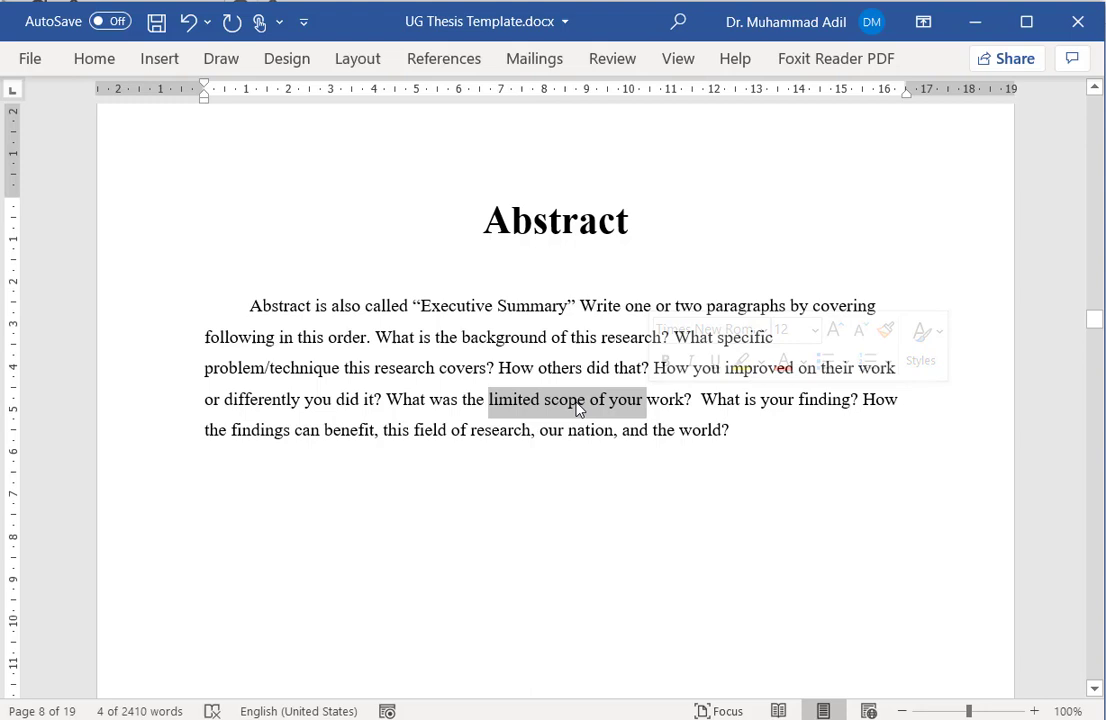
left_click_drag(731, 390, 815, 390)
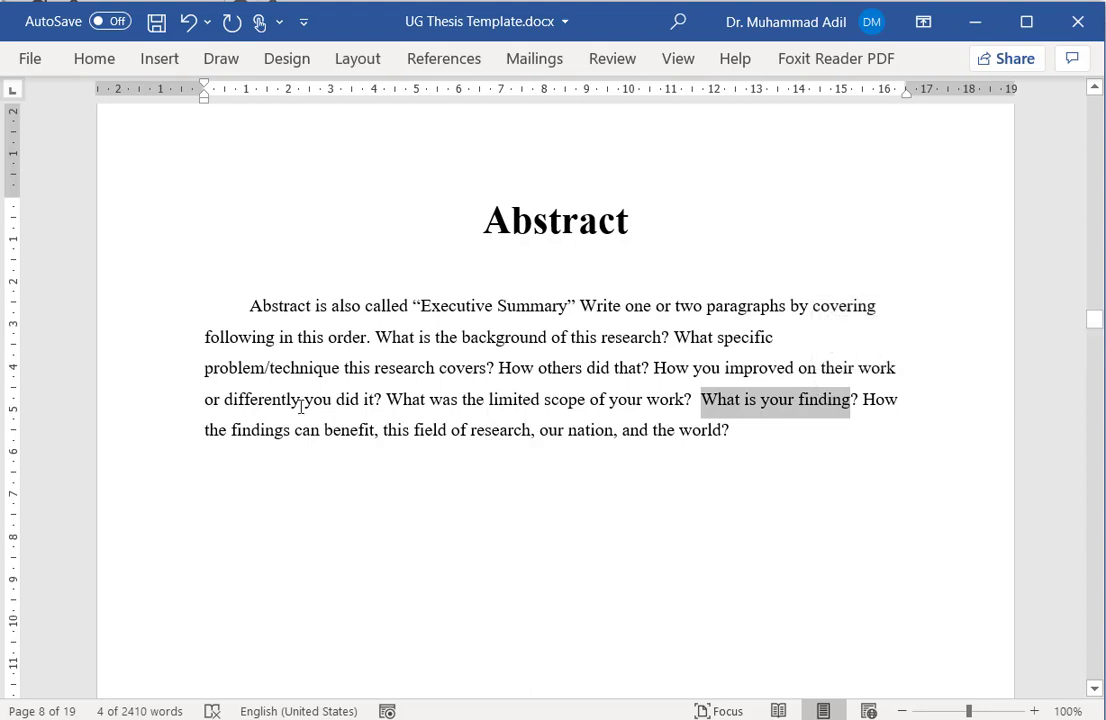
left_click_drag(292, 428, 533, 427)
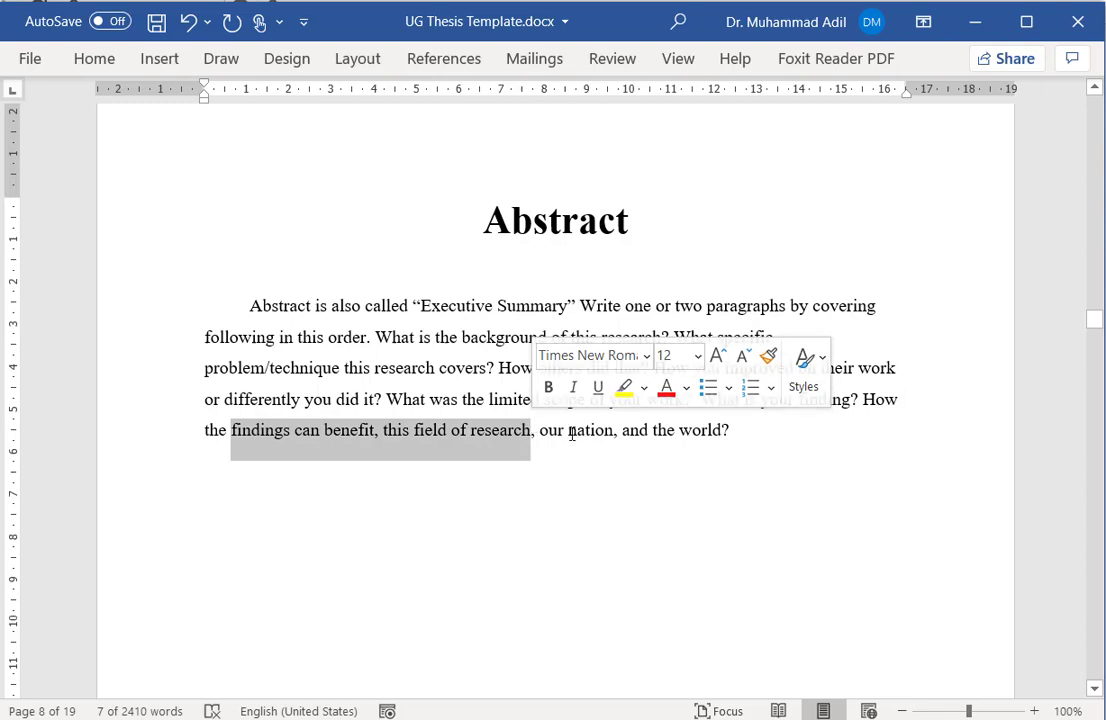
Read the Chapter 1 title and the guidance in sections 1.1 Introduction and 1.2 Background and History
scroll(572, 433, "down", 20)
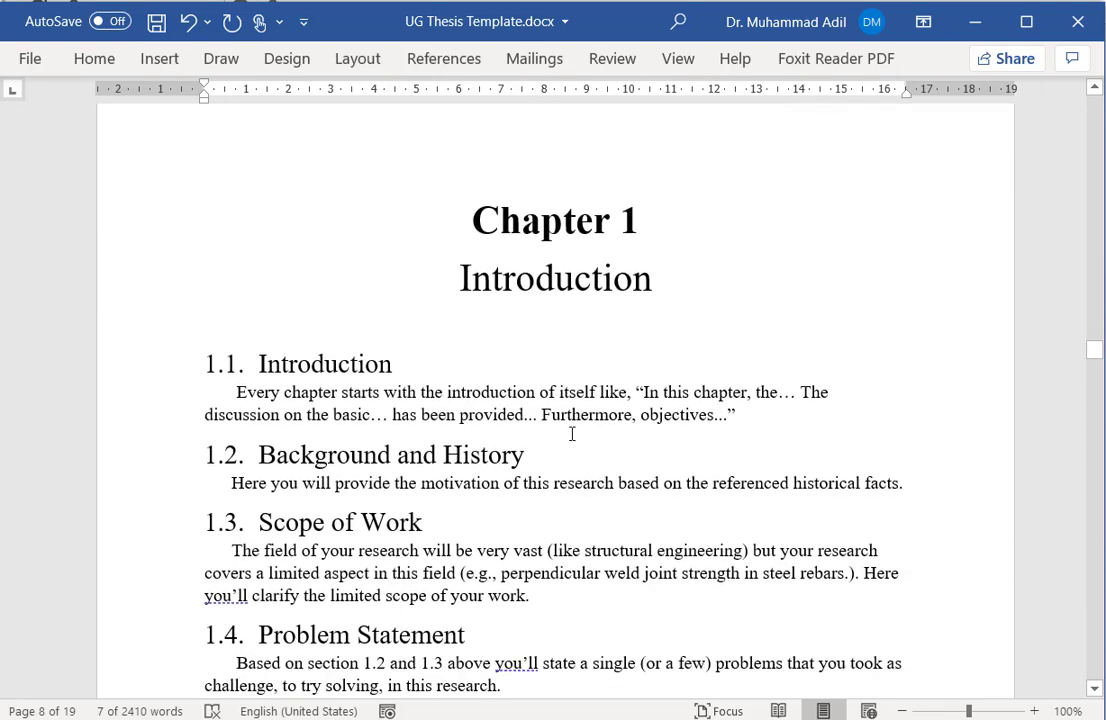
scroll(572, 433, "down", 1)
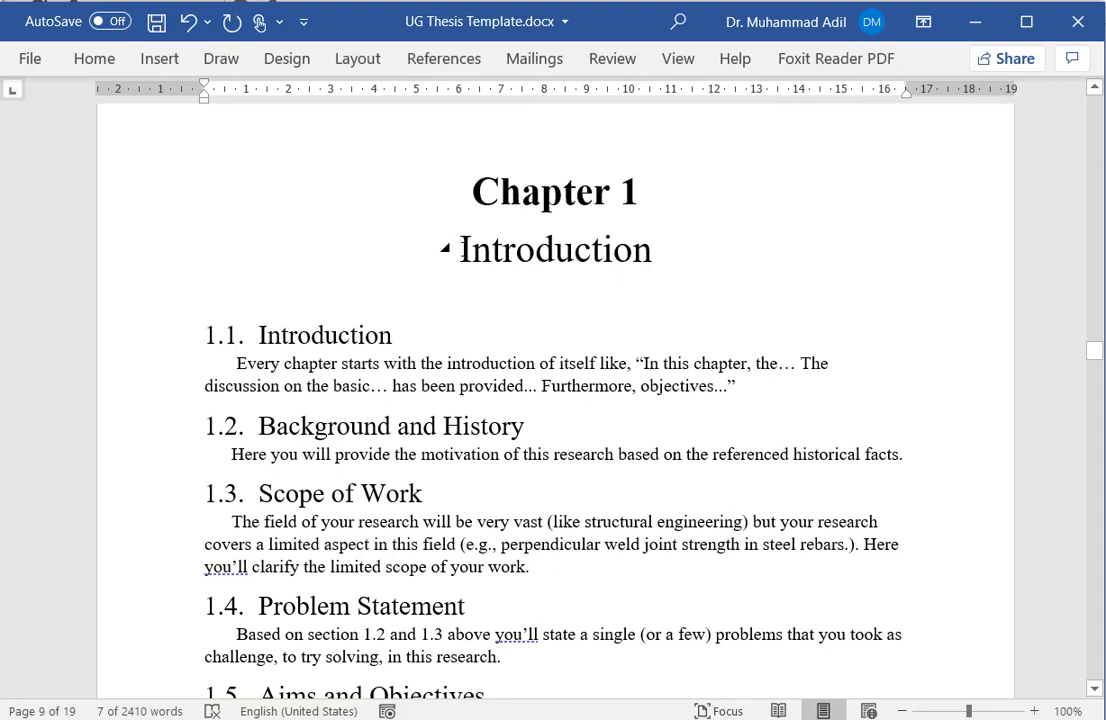
left_click_drag(452, 250, 652, 240)
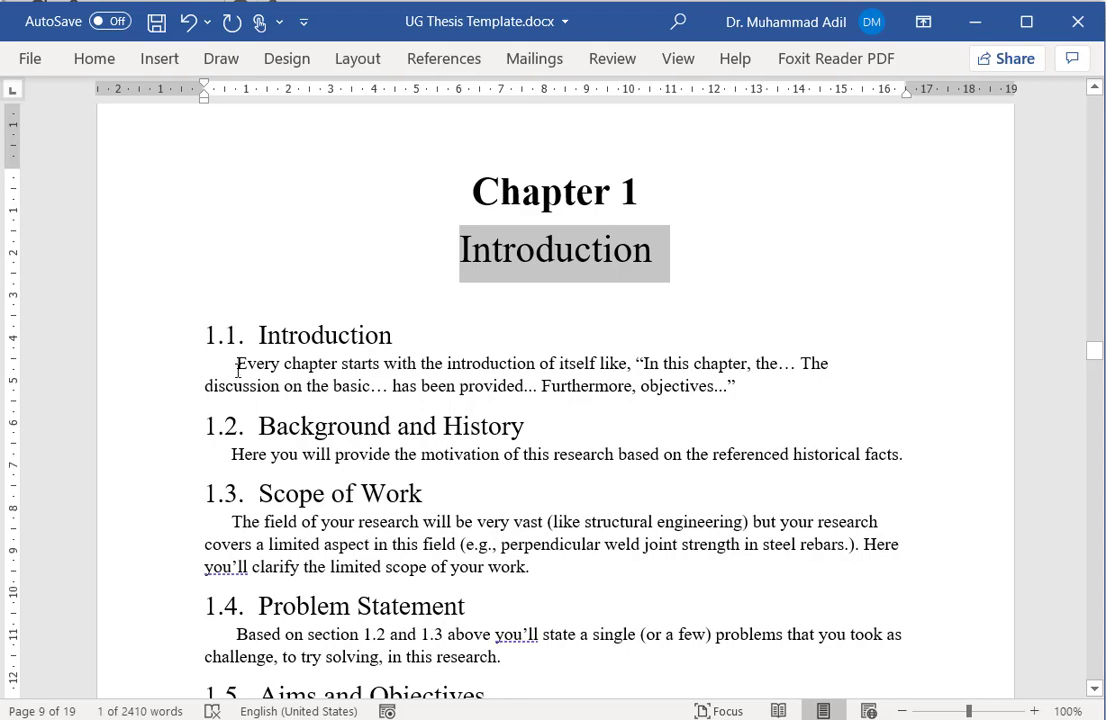
left_click_drag(238, 364, 540, 366)
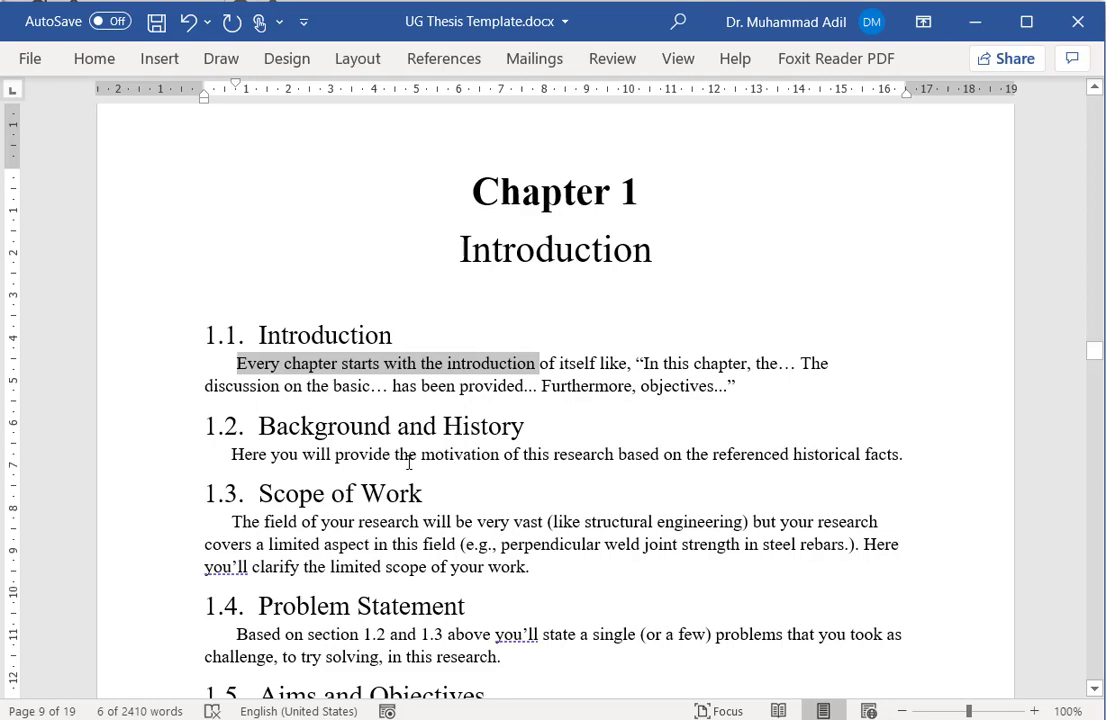
left_click_drag(397, 455, 522, 455)
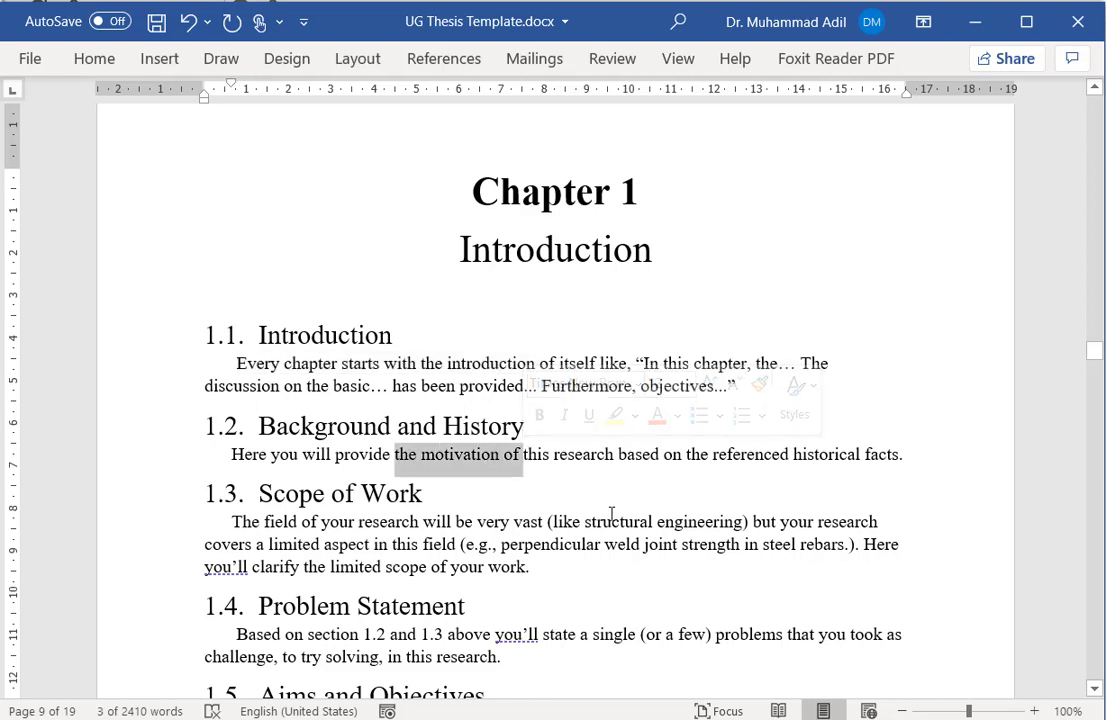
scroll(612, 512, "down", 2)
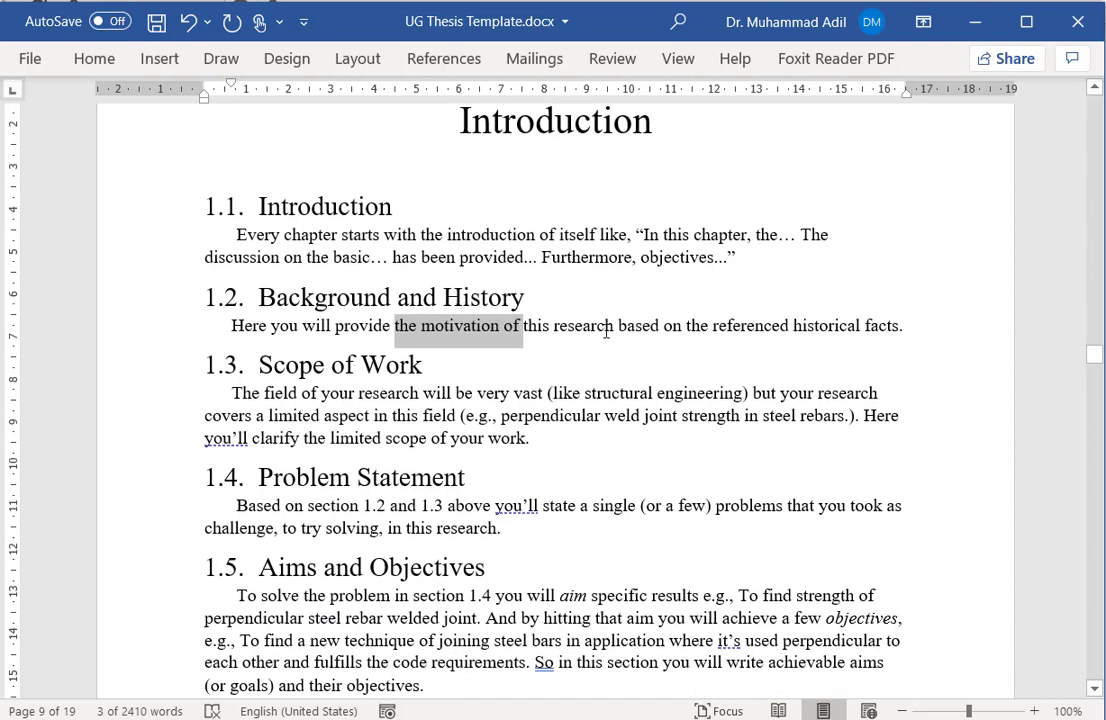
left_click_drag(554, 326, 885, 325)
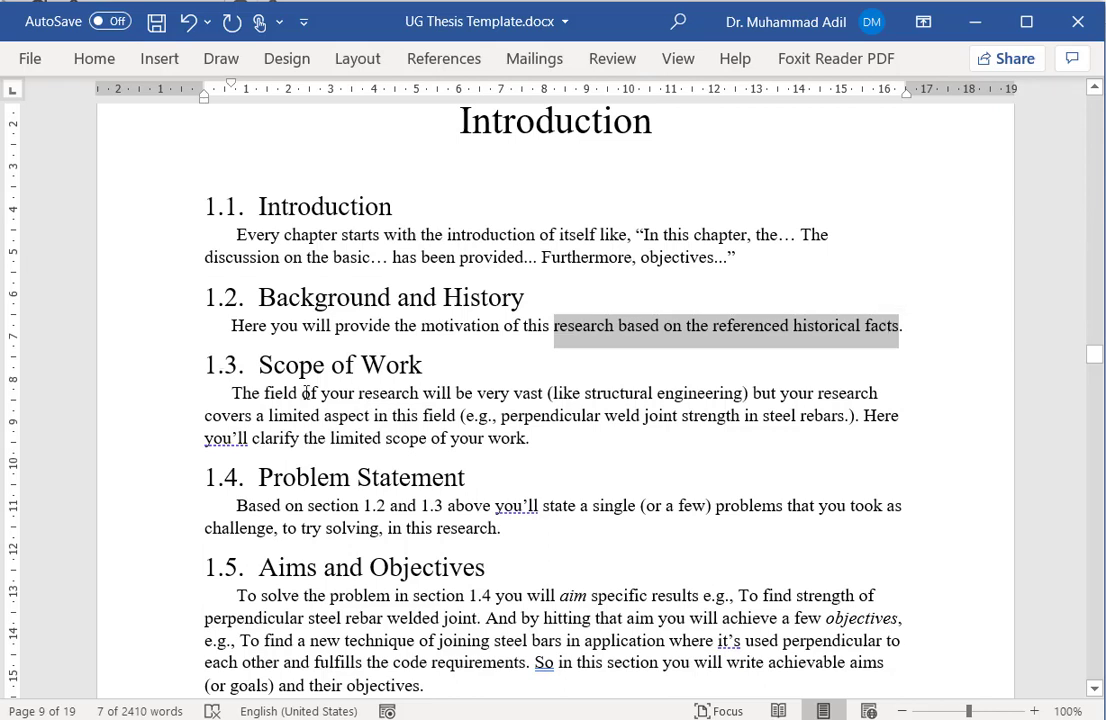
Review section 1.3 Scope of Work and replace its contraction "you'll" with the formal wording "you will"
left_click_drag(303, 393, 414, 393)
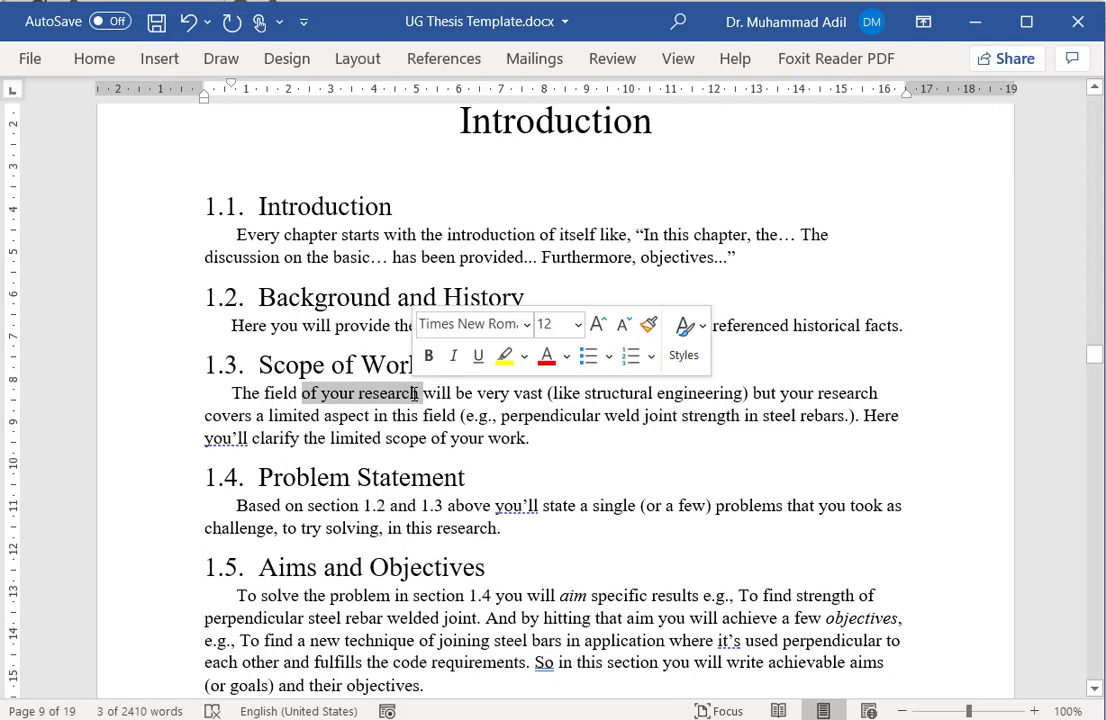
left_click_drag(573, 393, 702, 385)
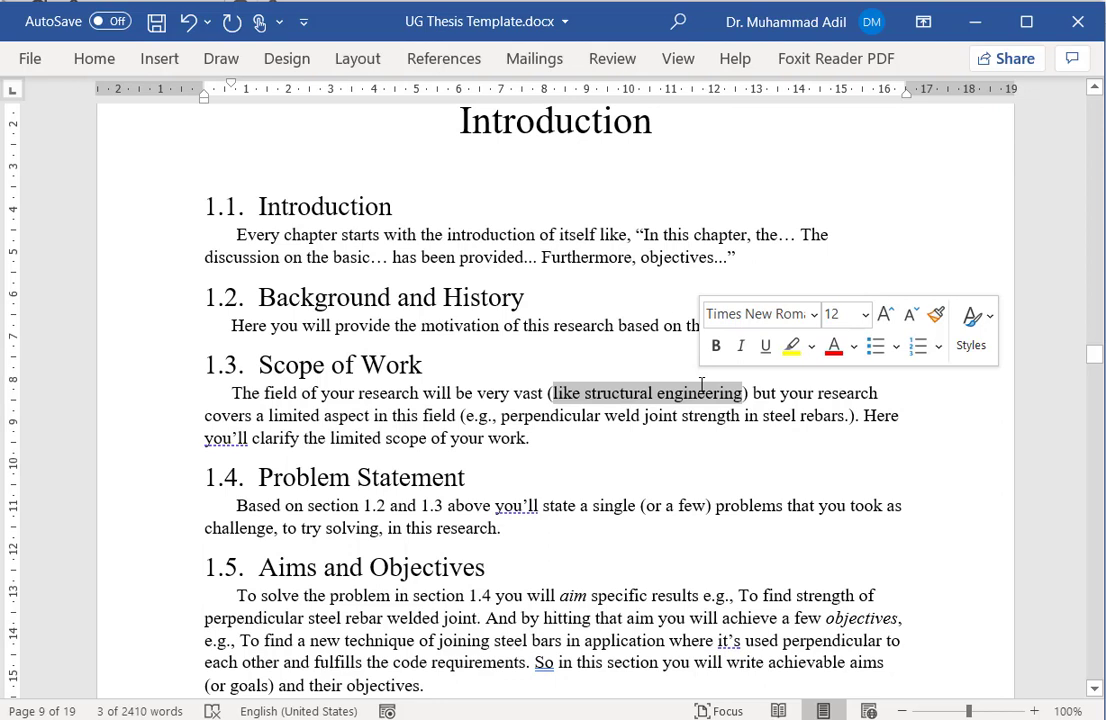
left_click_drag(256, 415, 457, 415)
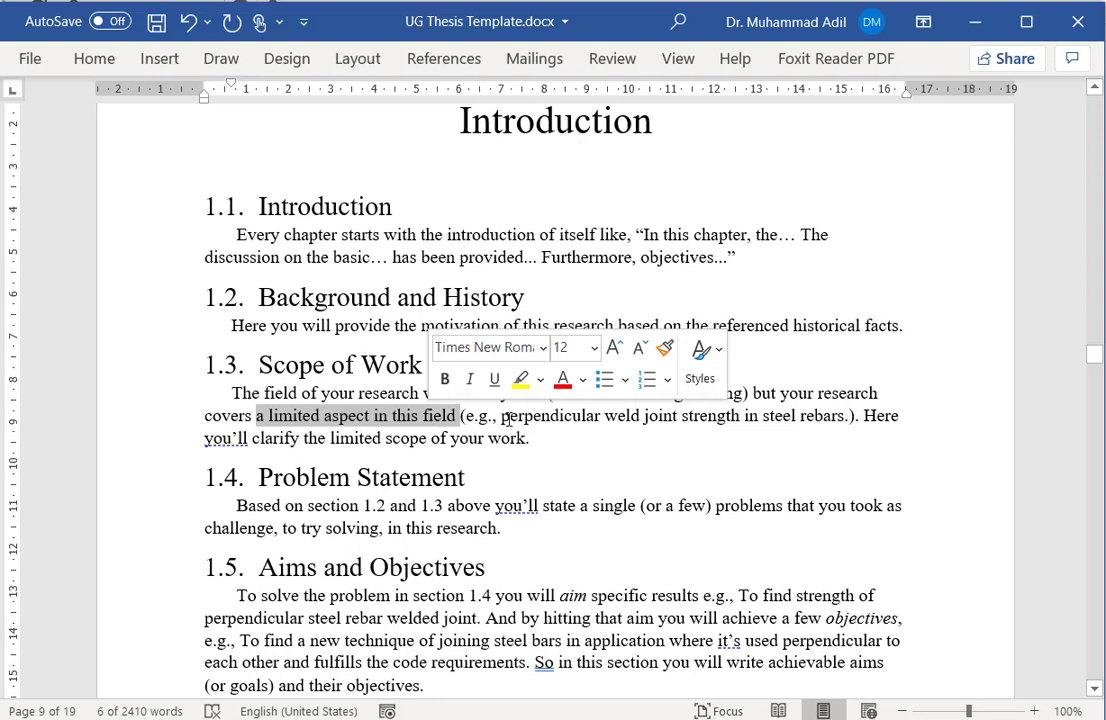
left_click_drag(501, 415, 752, 422)
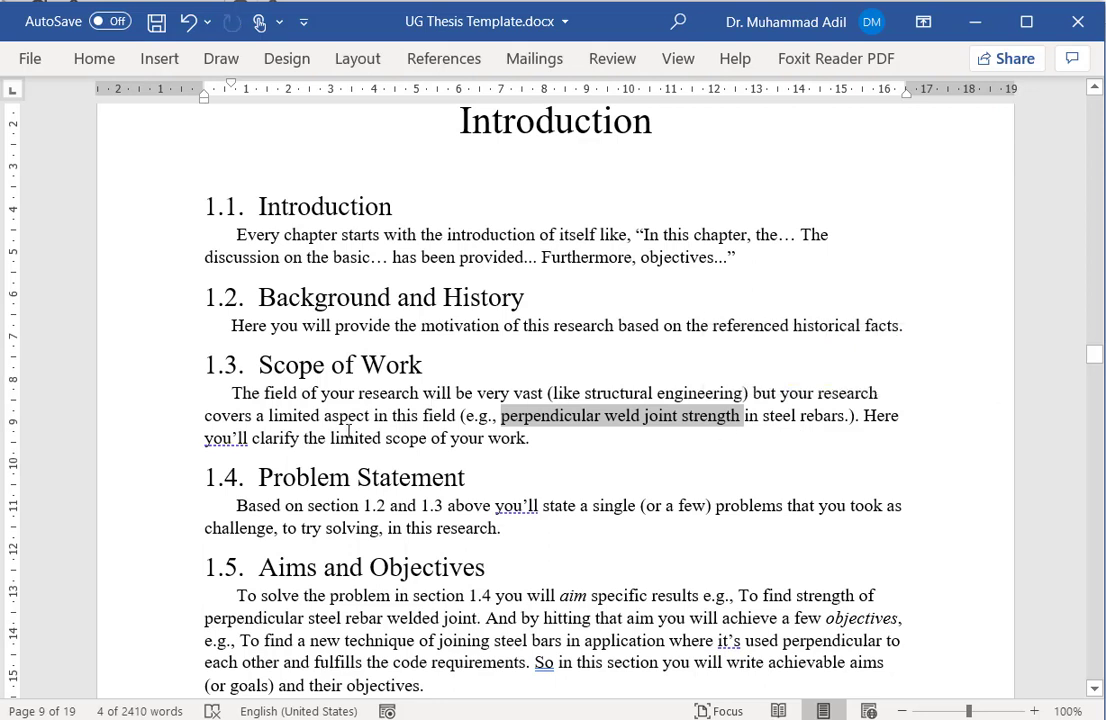
left_click_drag(332, 438, 373, 438)
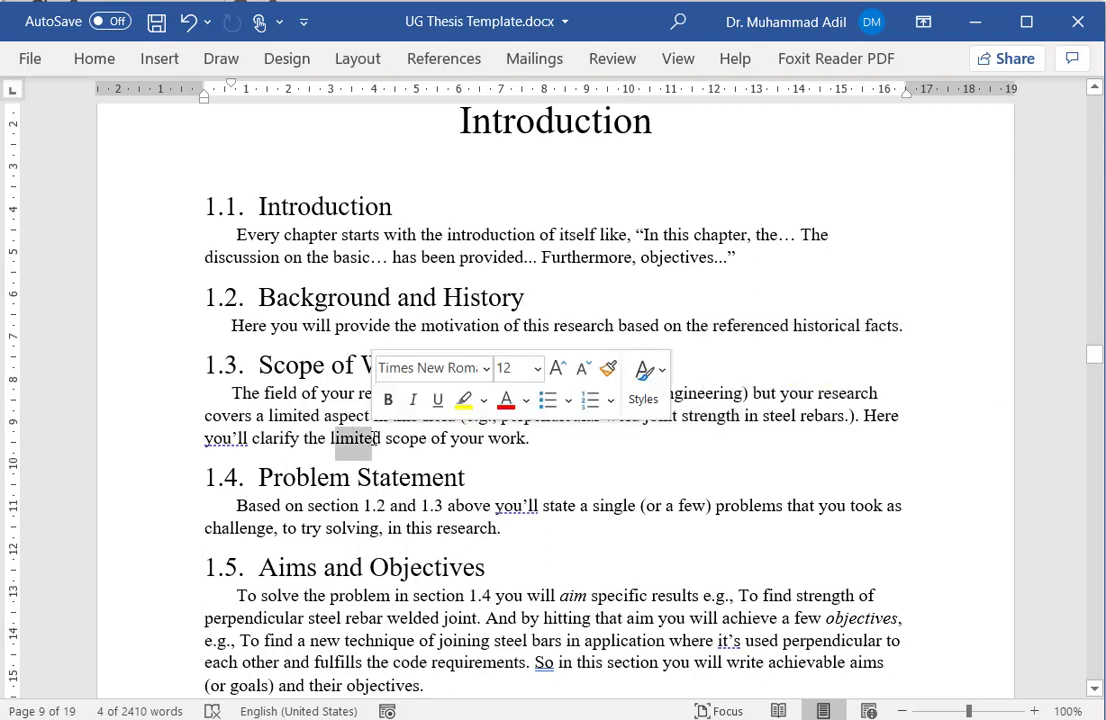
right_click(225, 436)
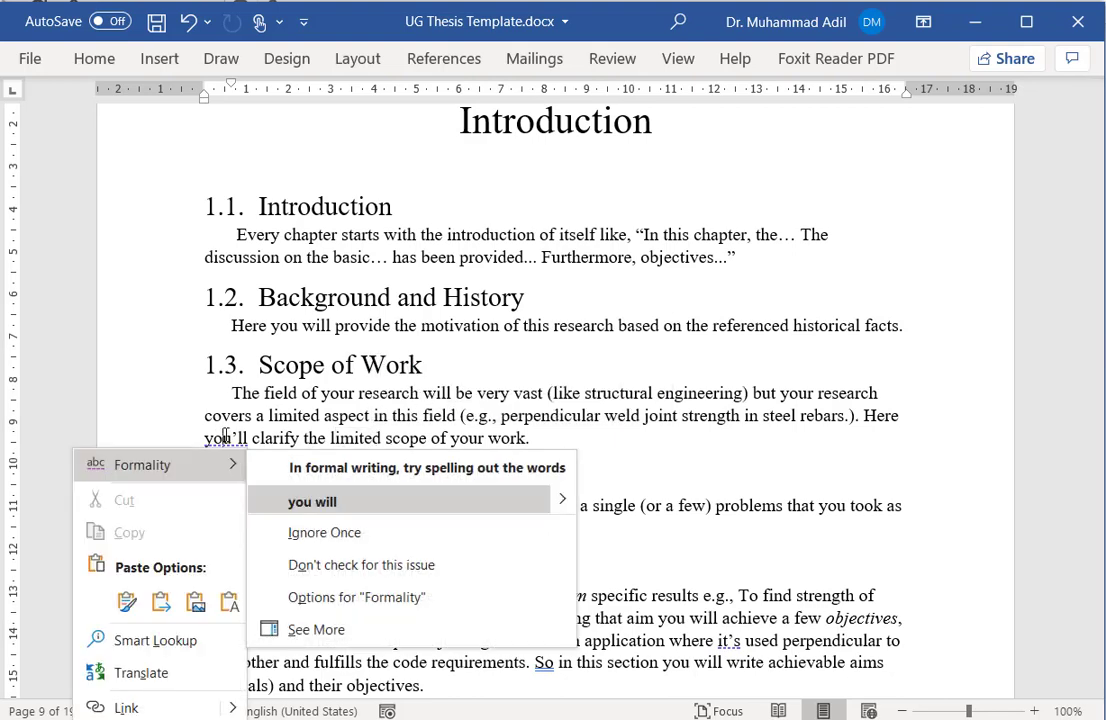
left_click(372, 509)
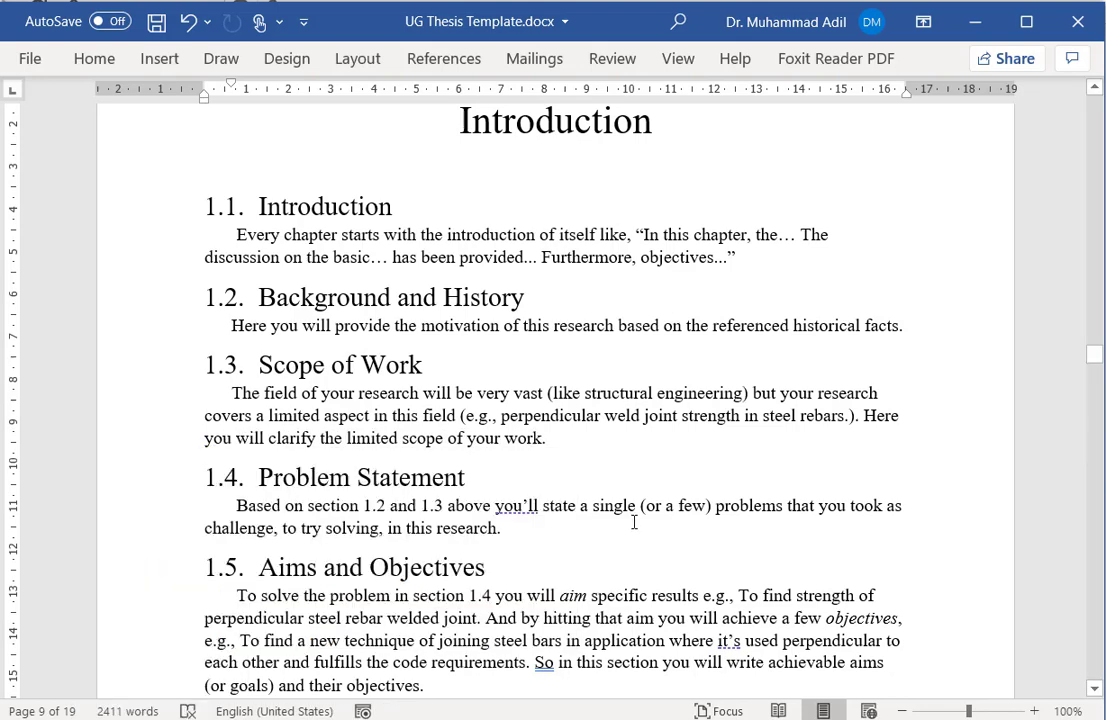
Examine how section 1.4 Problem Statement builds on the background and scope guidance of sections 1.2 and 1.3
scroll(634, 520, "down", 3)
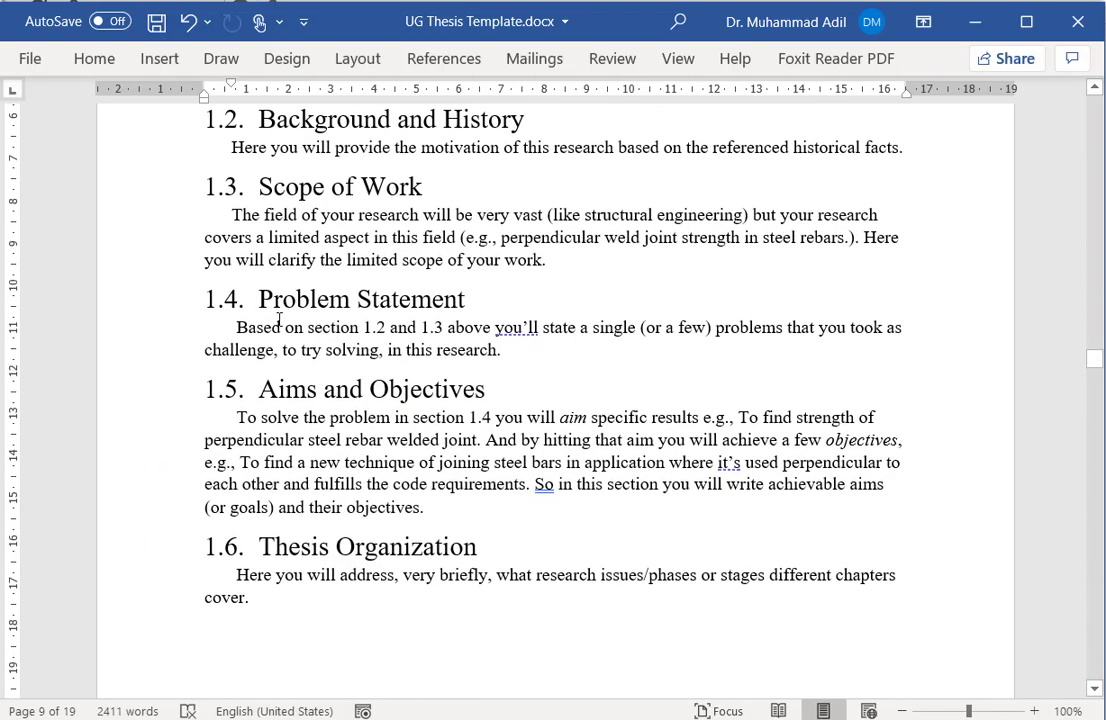
left_click(232, 224)
scroll(312, 319, "up", 1)
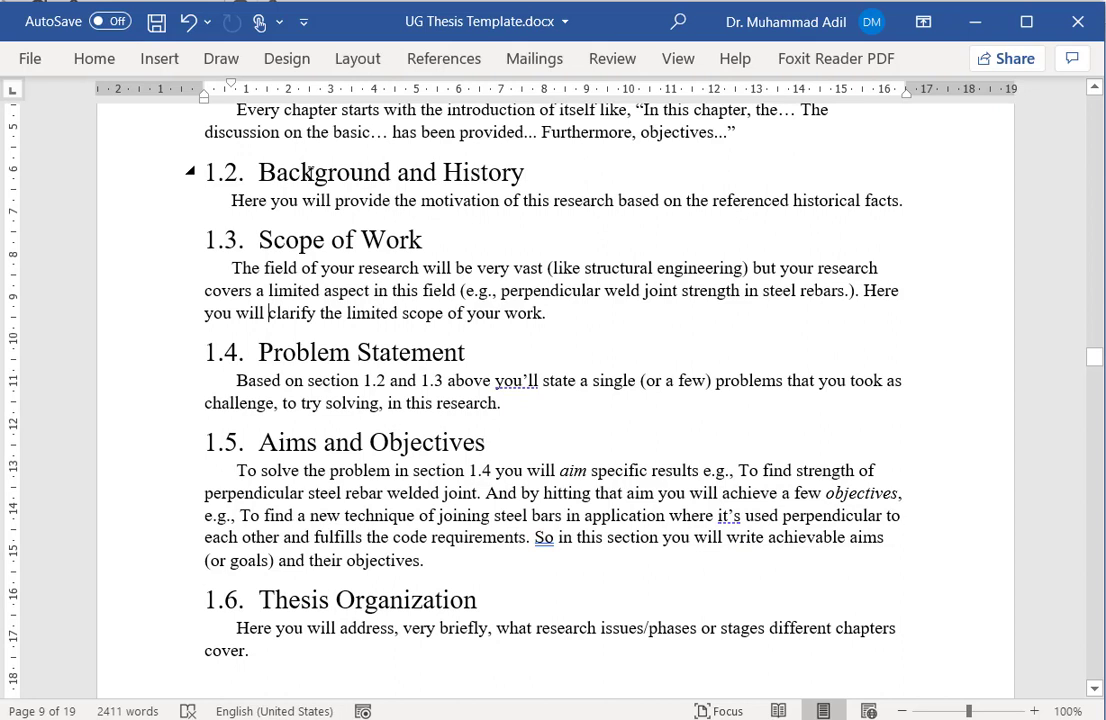
left_click_drag(258, 172, 450, 313)
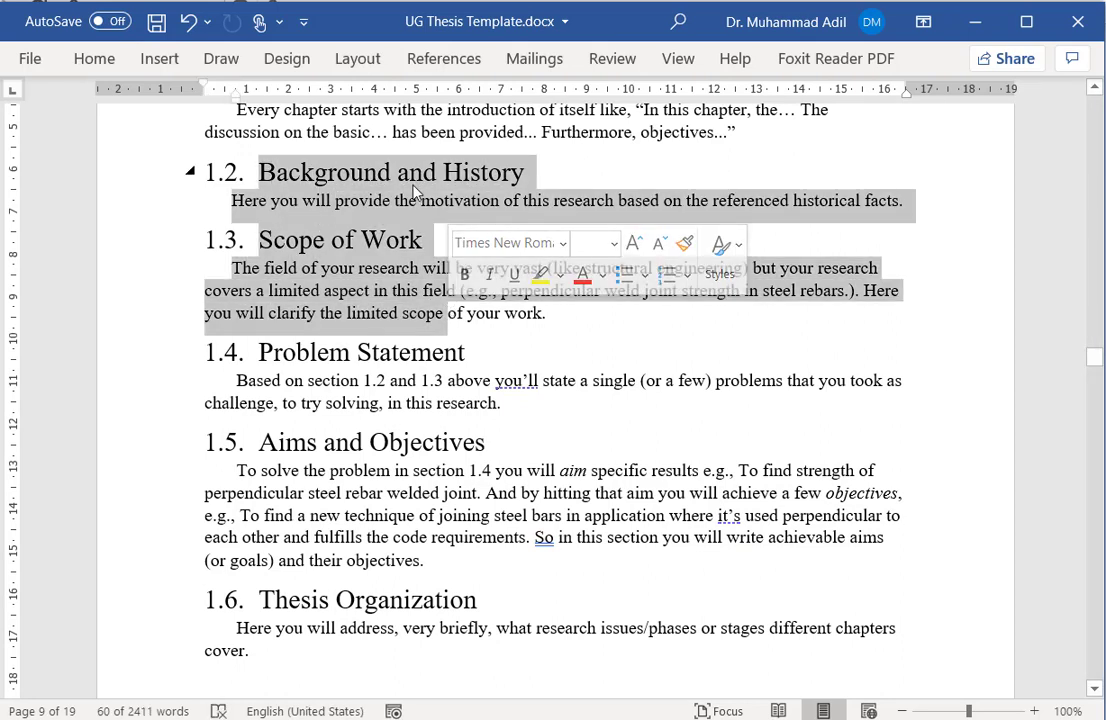
left_click(328, 253)
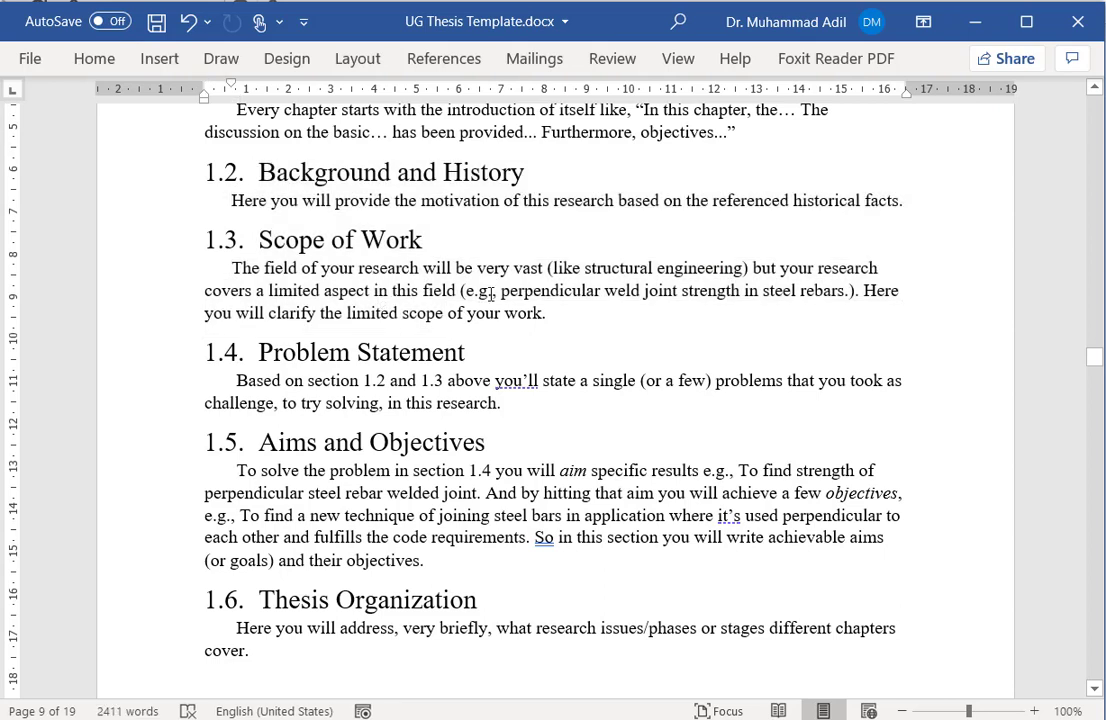
left_click_drag(487, 291, 769, 291)
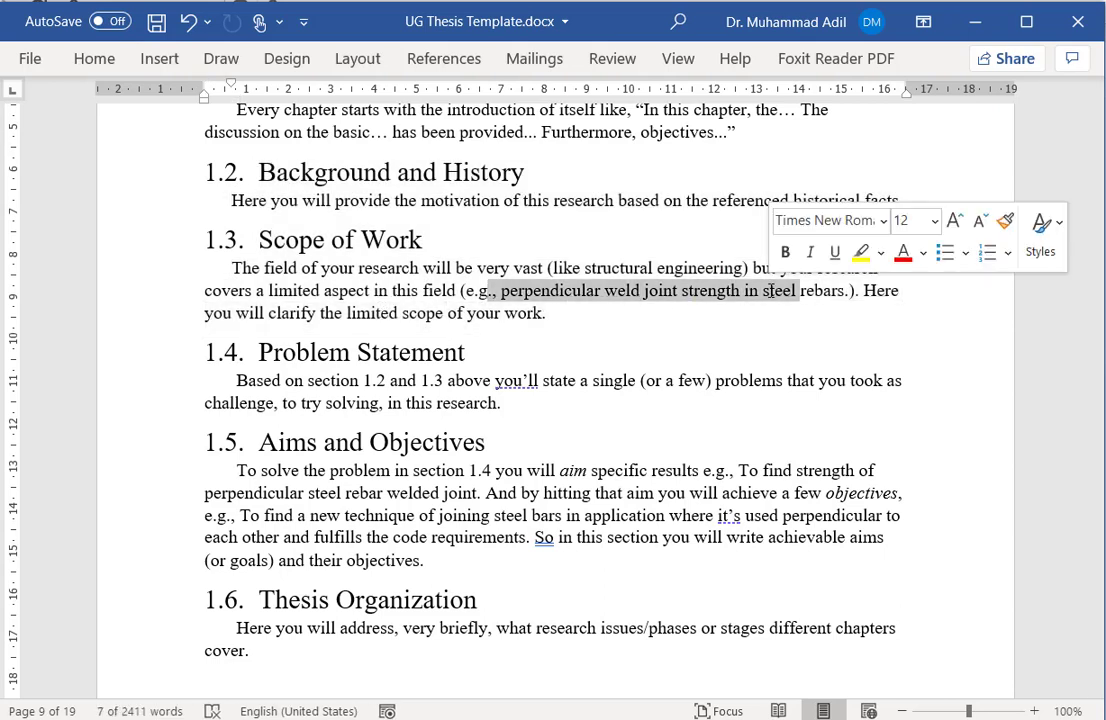
left_click(718, 381)
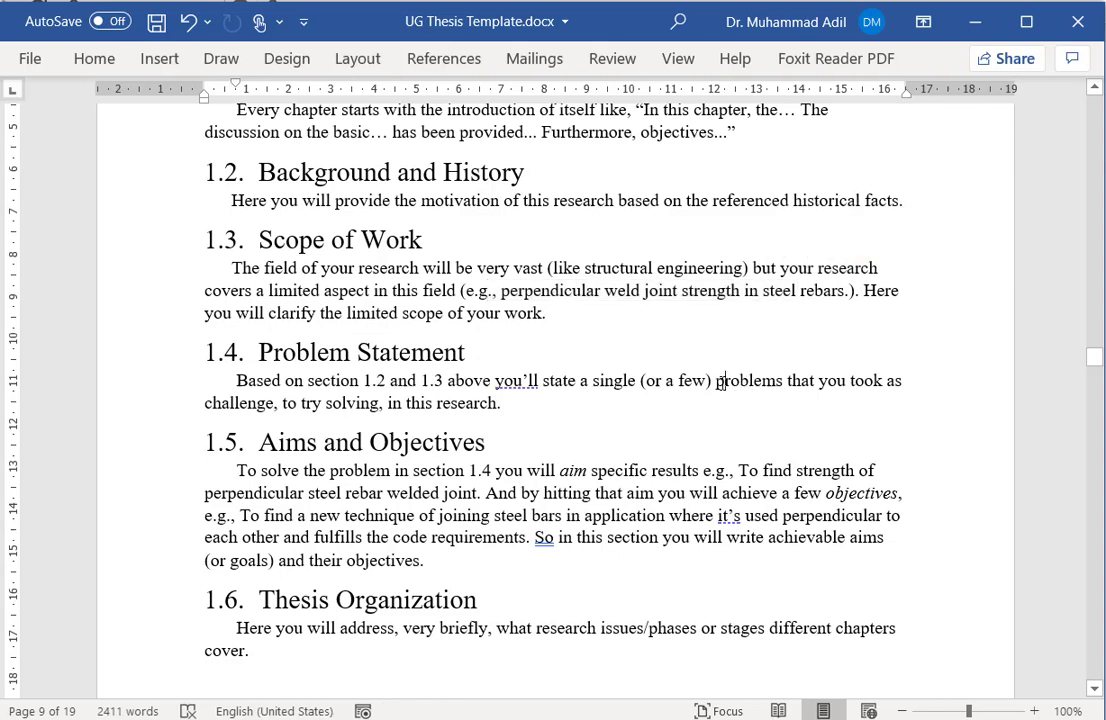
left_click(382, 403)
type(",")
Review the example aim and objective in section 1.5 Aims and Objectives, and replace the contraction "it's" with "it is"
scroll(428, 400, "down", 2)
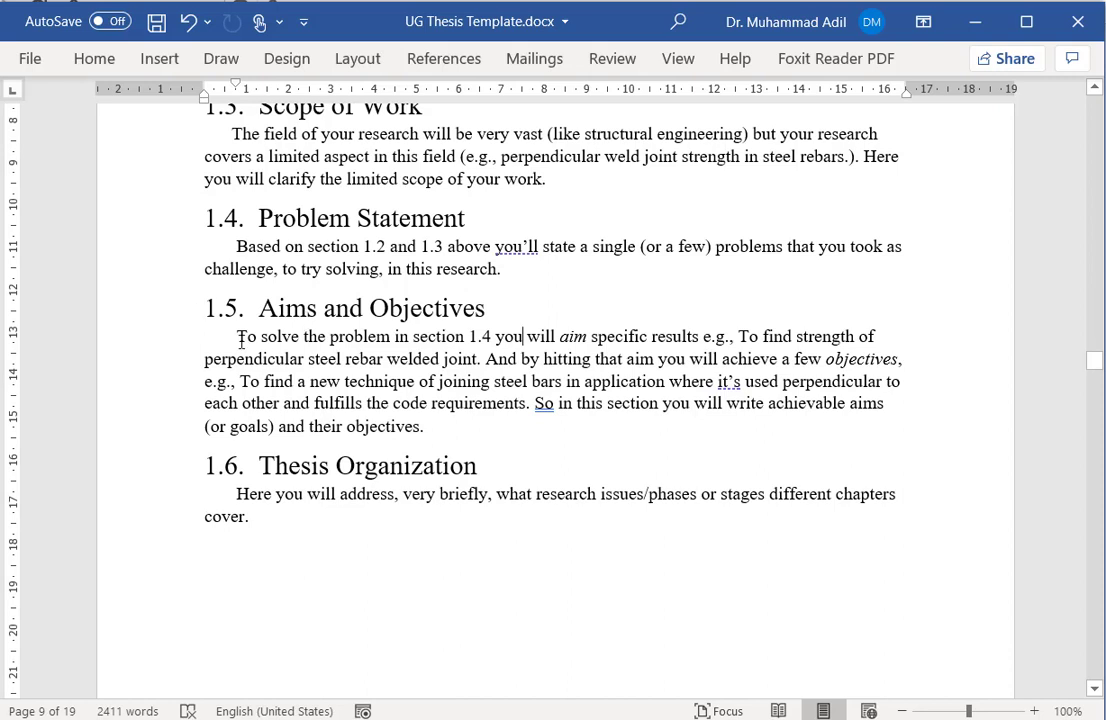
left_click_drag(251, 340, 466, 338)
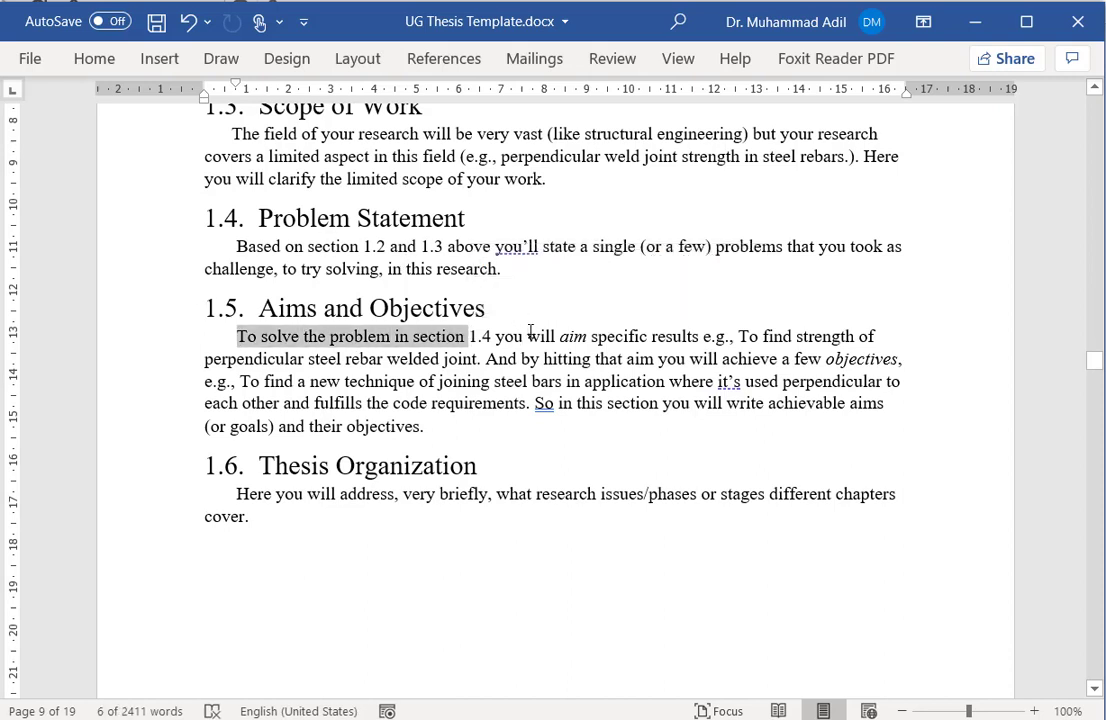
left_click(621, 343)
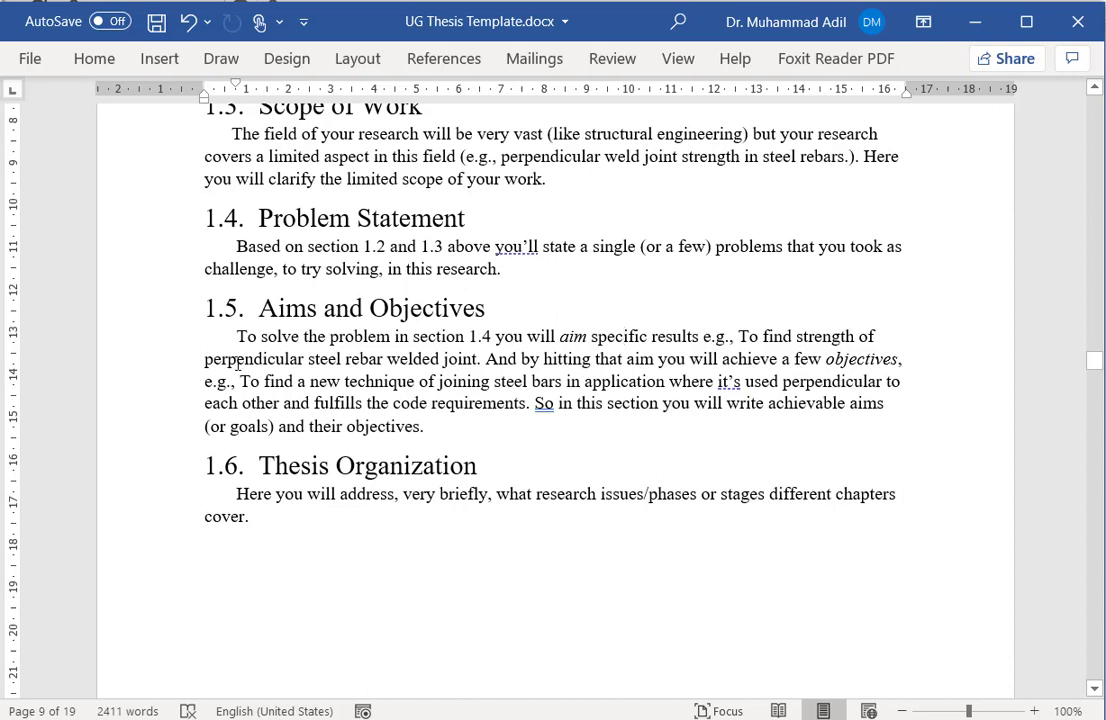
left_click_drag(222, 362, 438, 360)
left_click_drag(561, 356, 593, 359)
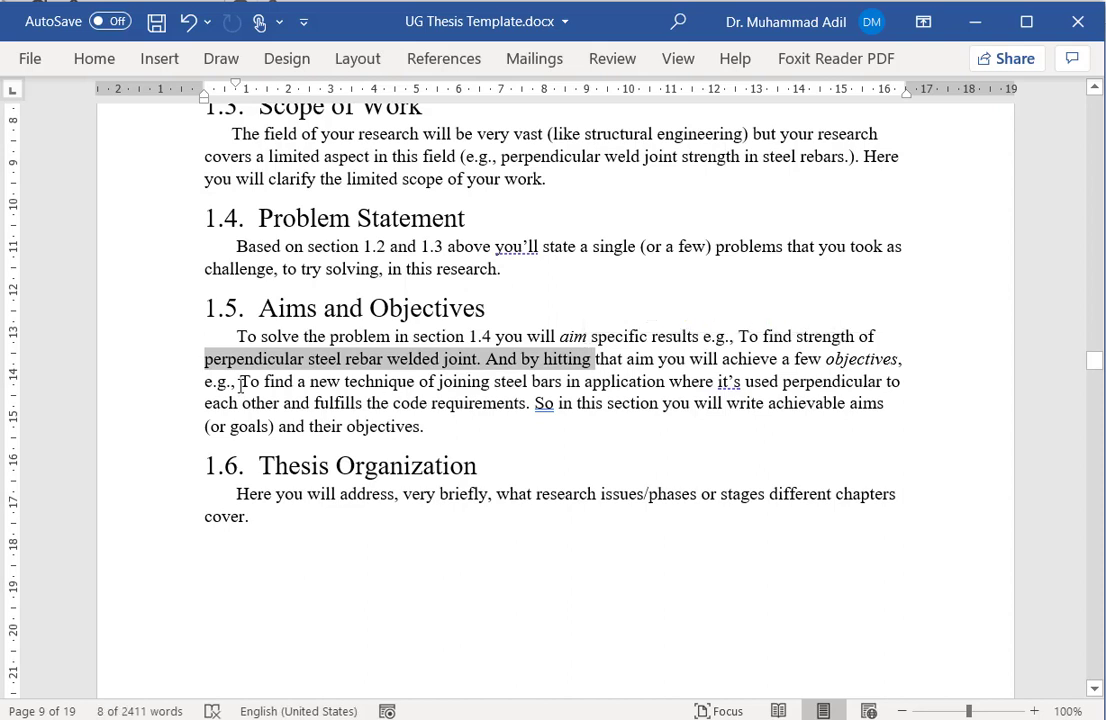
left_click_drag(240, 382, 684, 385)
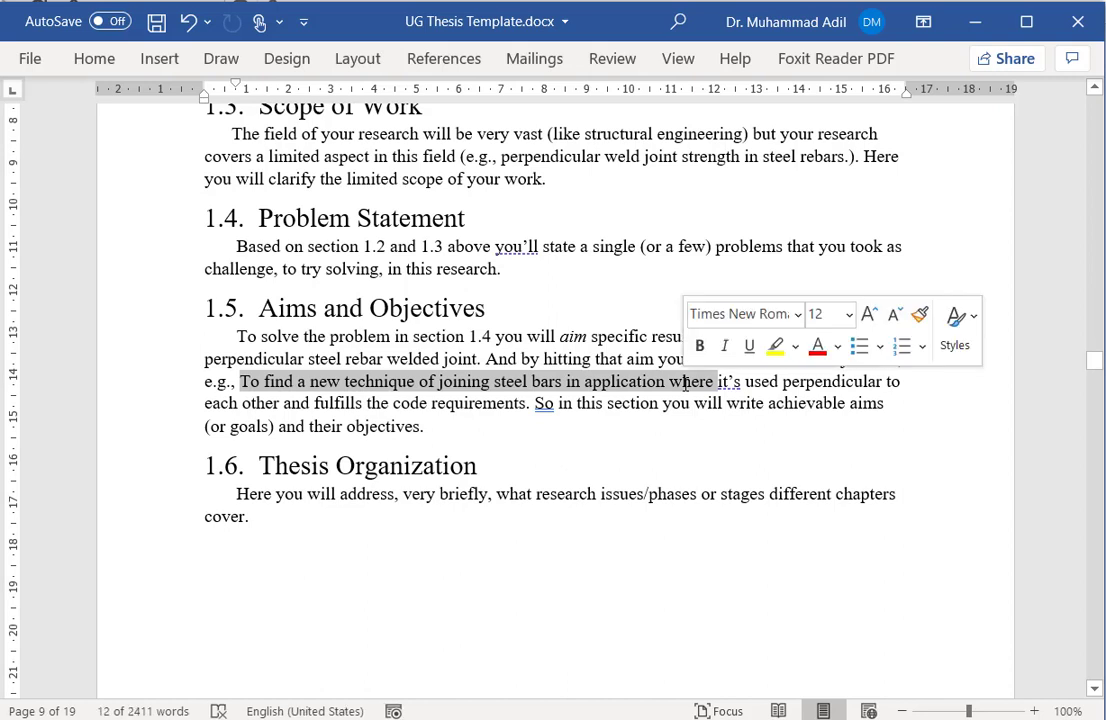
right_click(732, 386)
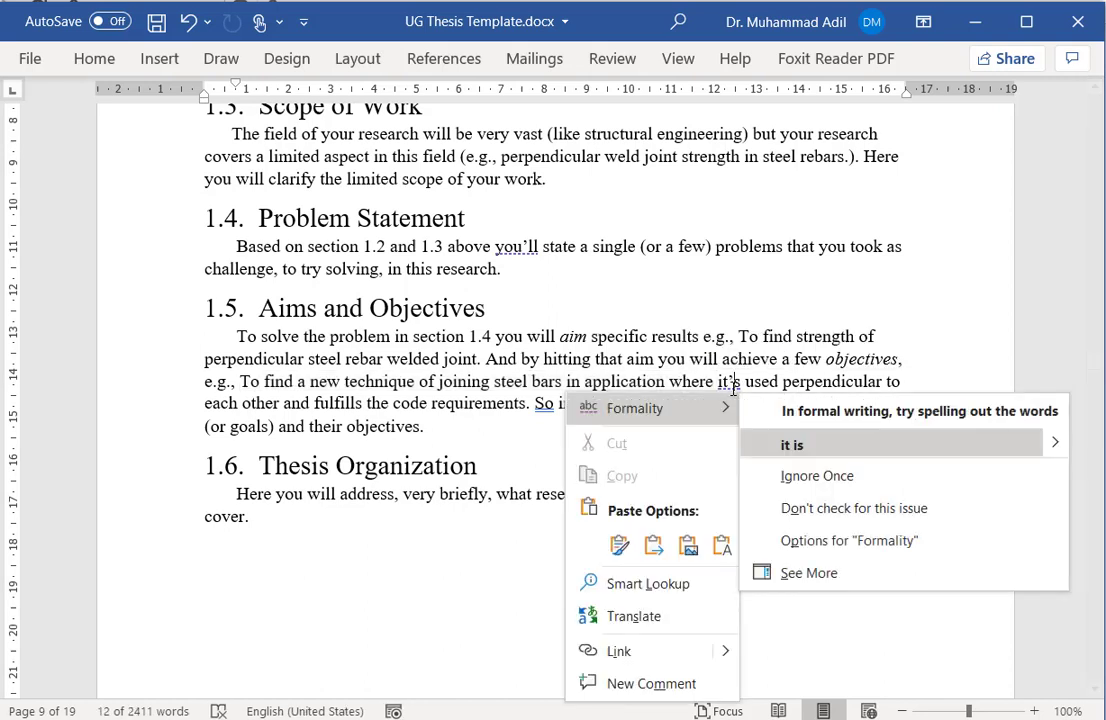
left_click(817, 447)
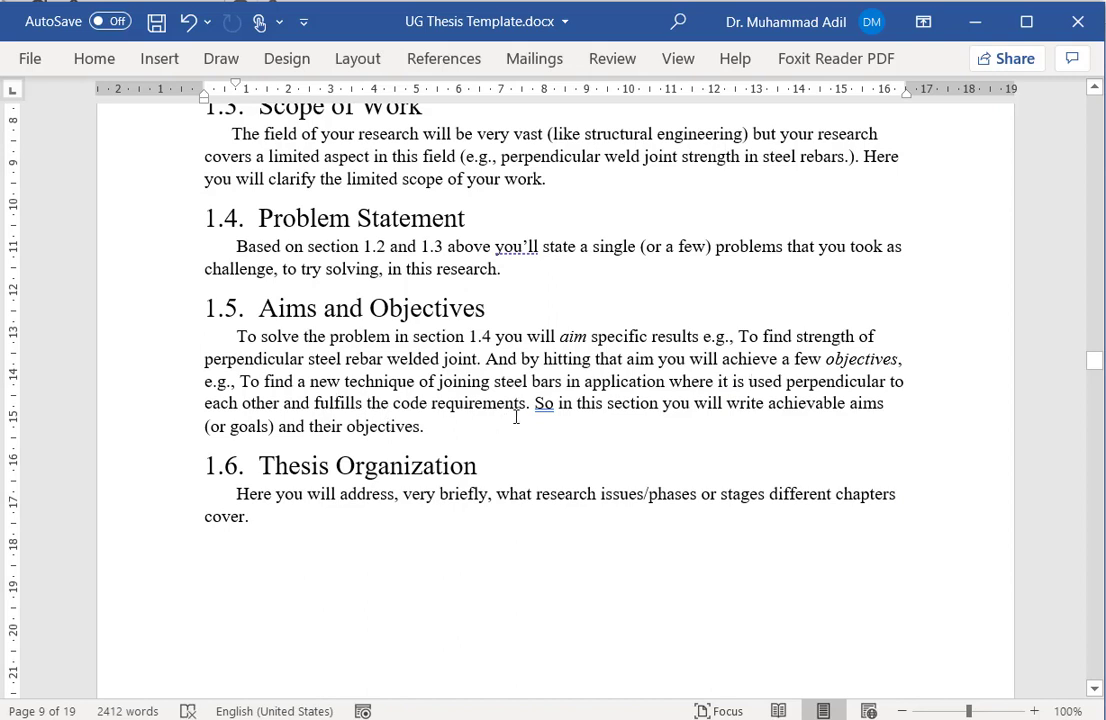
Compare section 1.5's example objective with its example aim, and read the closing sentence on writing achievable aims
left_click_drag(533, 404, 238, 383)
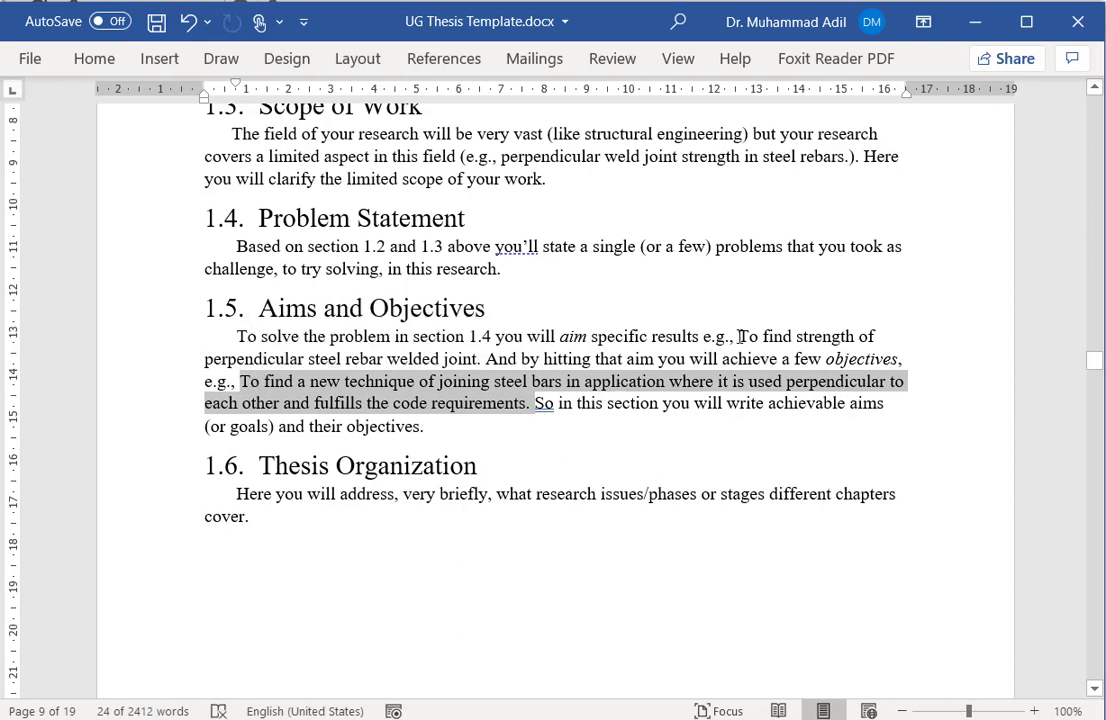
left_click_drag(738, 336, 484, 359)
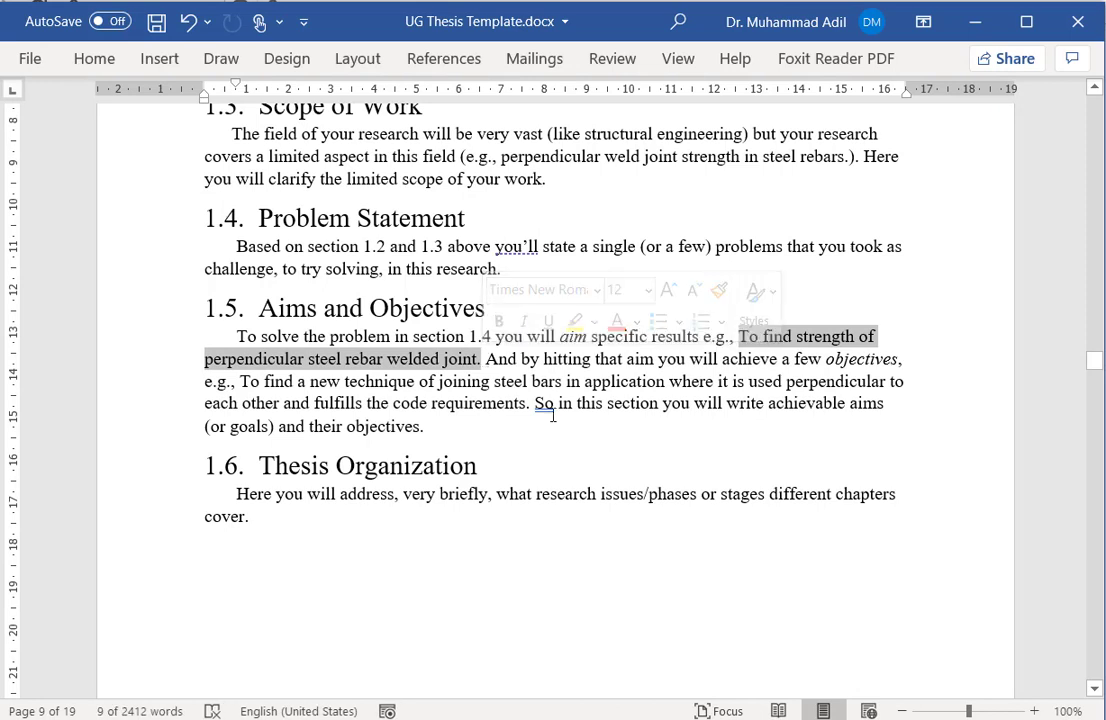
left_click_drag(535, 404, 848, 403)
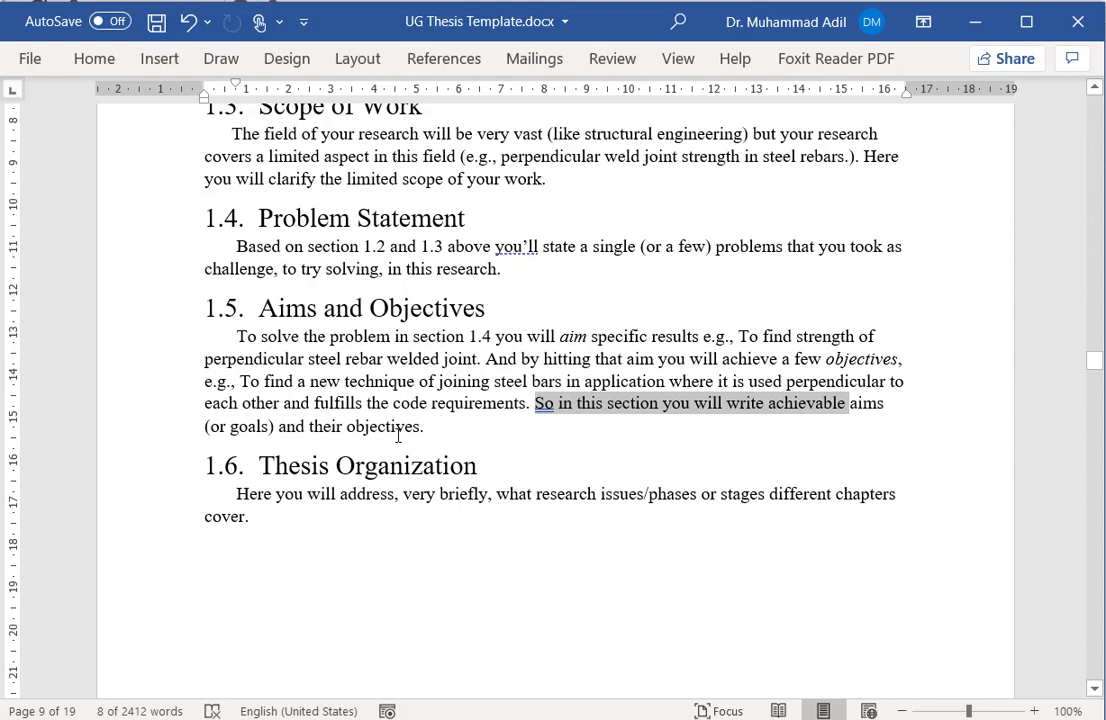
Read section 1.6 Thesis Organization on what the chapters cover, and move on to Chapter 2 Literature Review
scroll(438, 527, "down", 1)
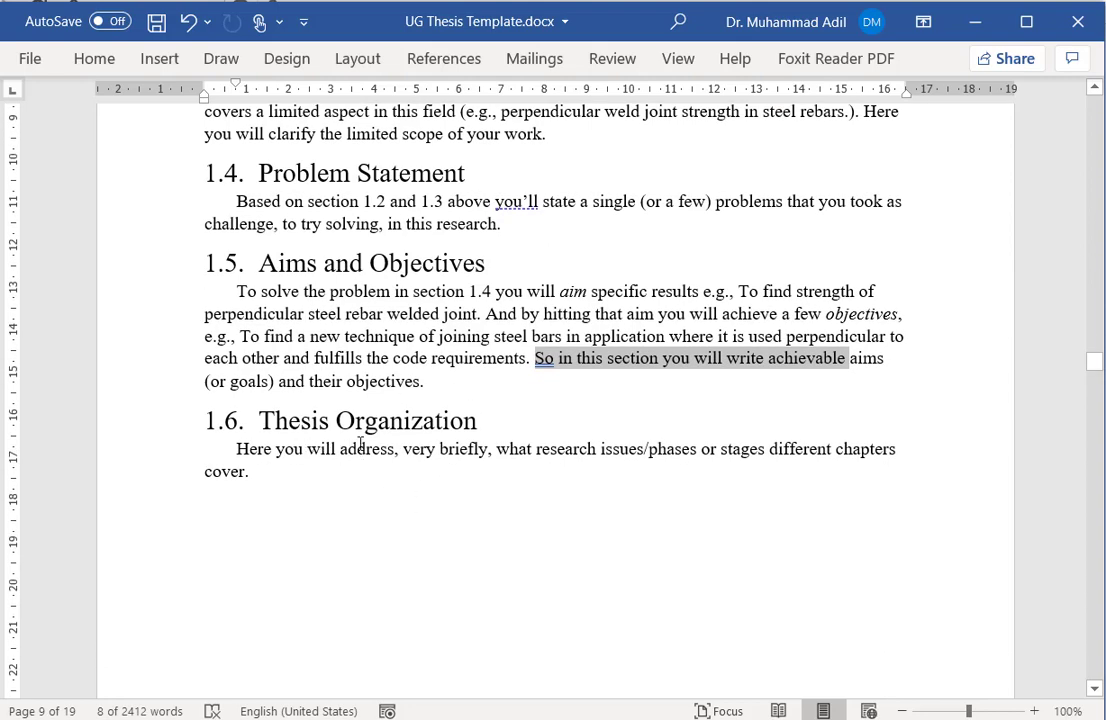
left_click(426, 392)
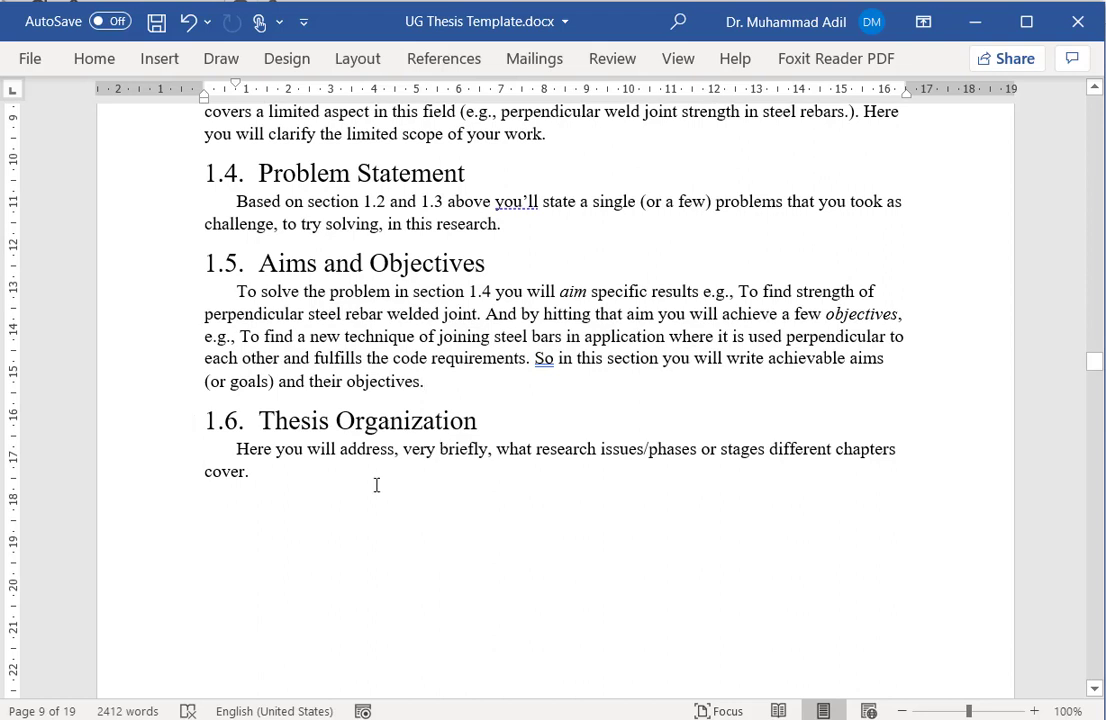
left_click_drag(434, 476, 829, 451)
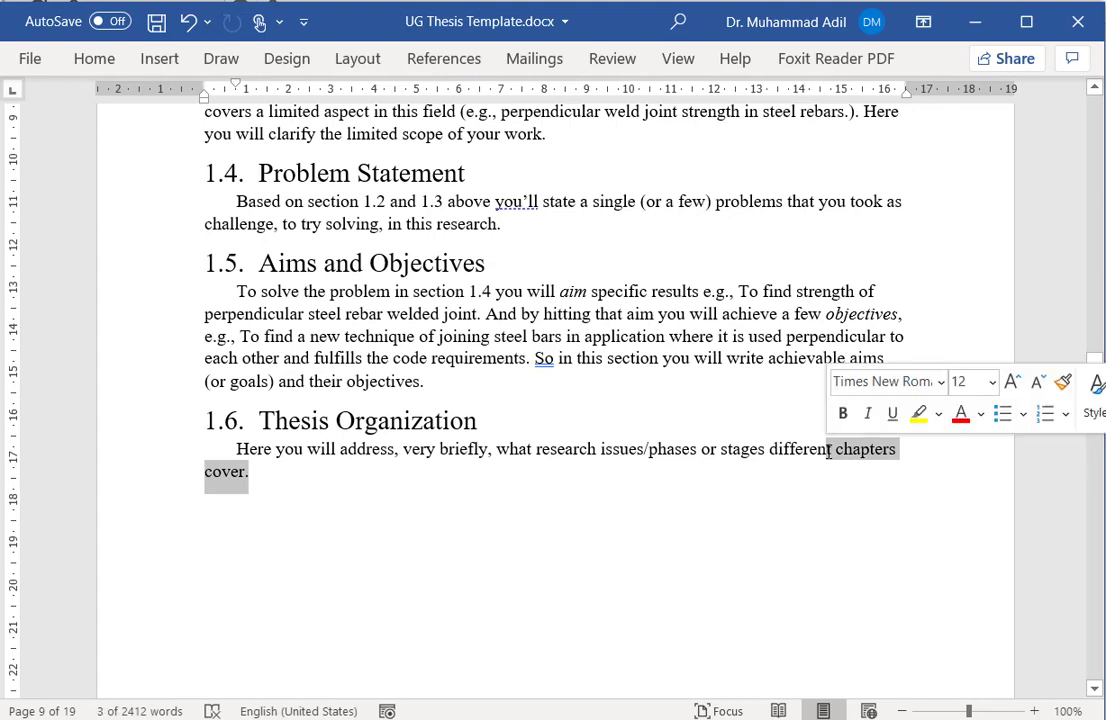
scroll(828, 452, "down", 2)
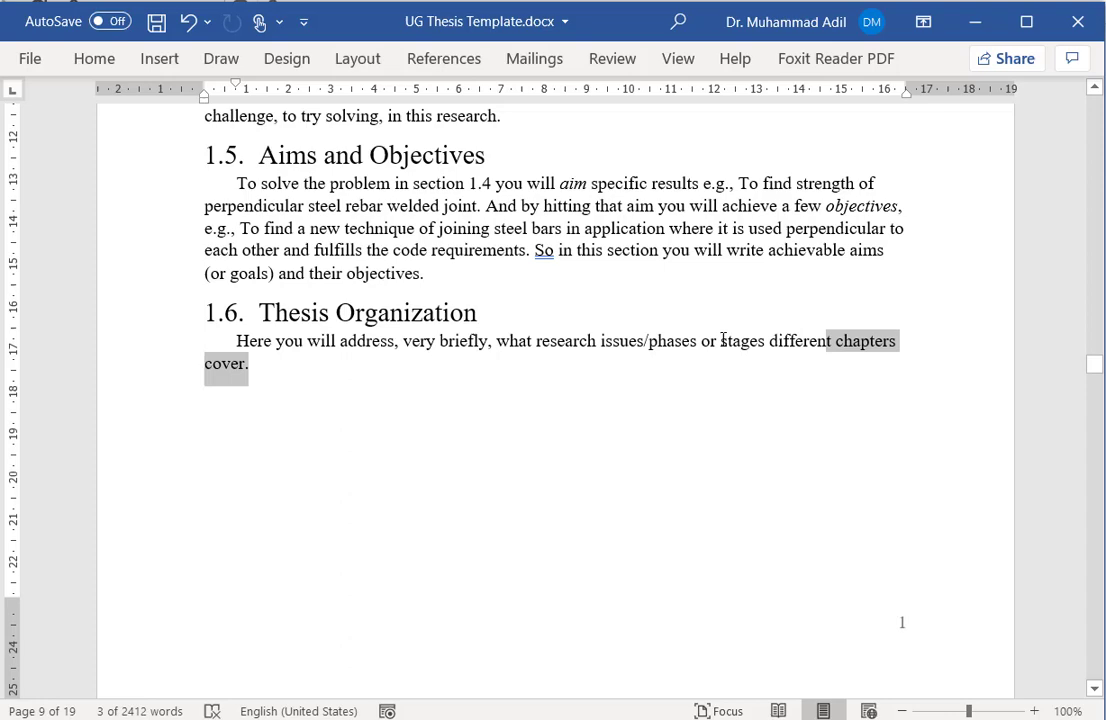
scroll(723, 340, "down", 10)
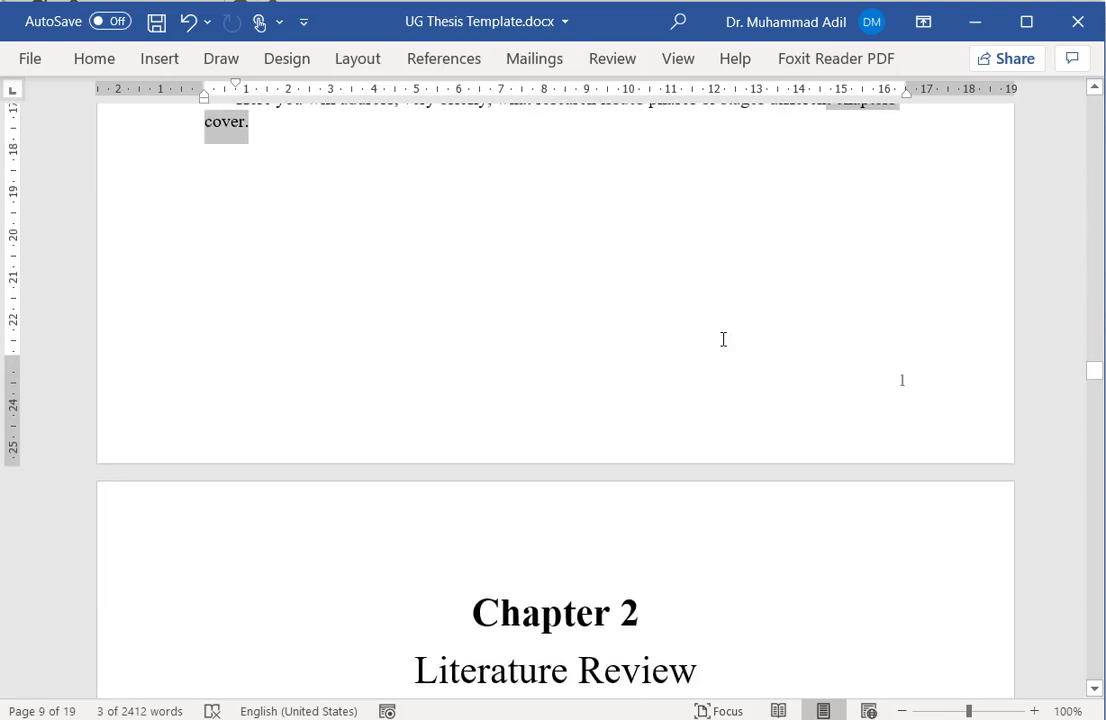
Read Chapter 2's introduction guidance and section 2.2 Welding's advice on finding key titles to study critically from literature sources
scroll(723, 340, "down", 1)
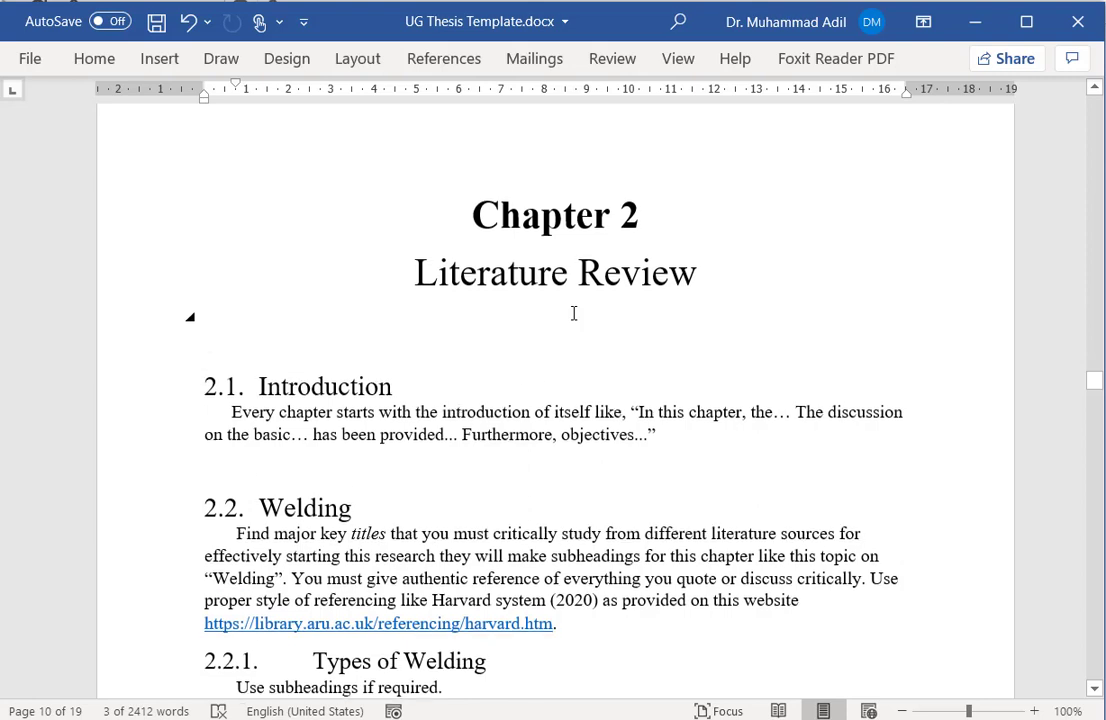
scroll(574, 313, "down", 1)
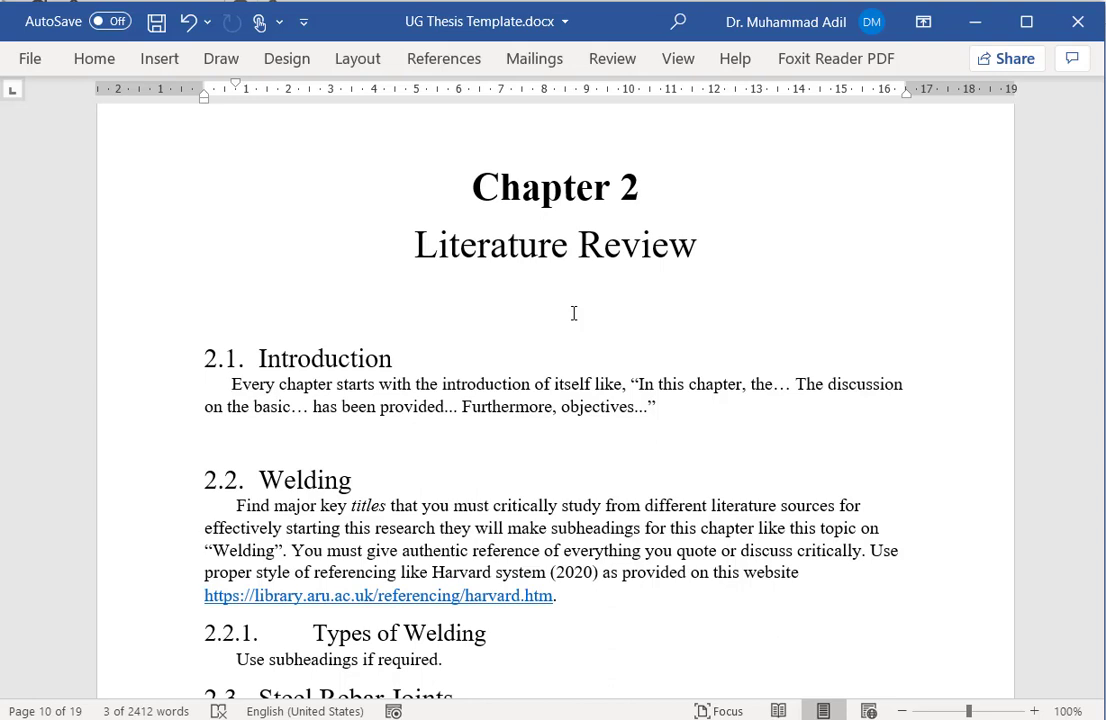
scroll(574, 313, "down", 1)
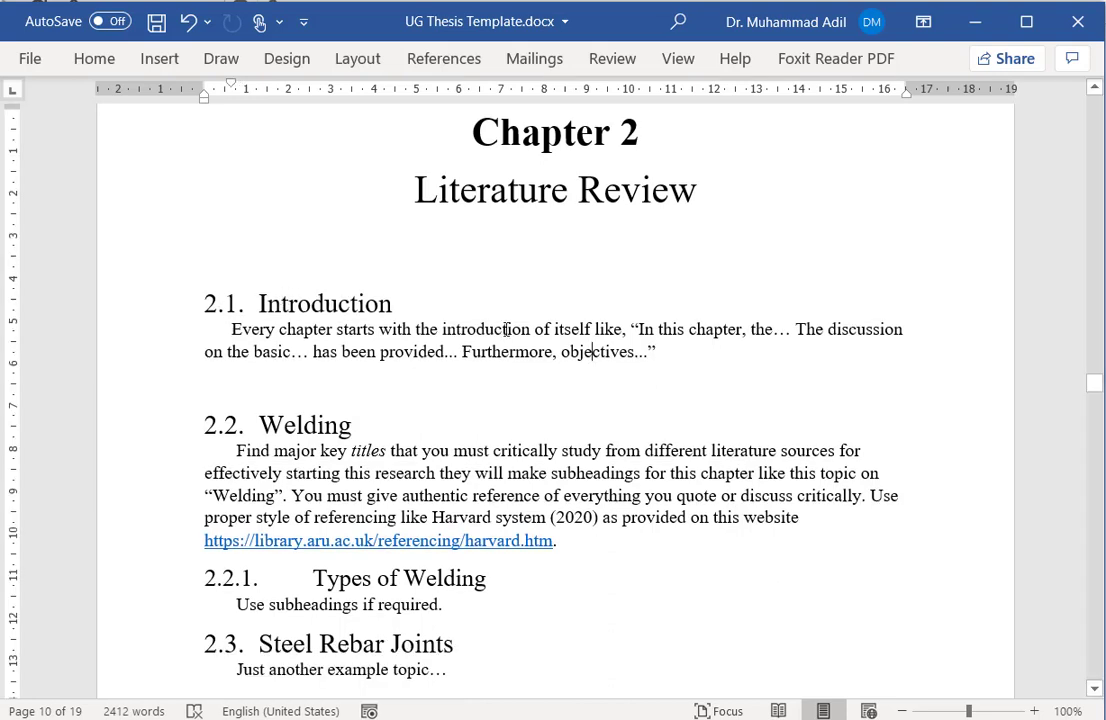
left_click(236, 451)
left_click(267, 451, "shift")
left_click_drag(320, 458, 463, 455)
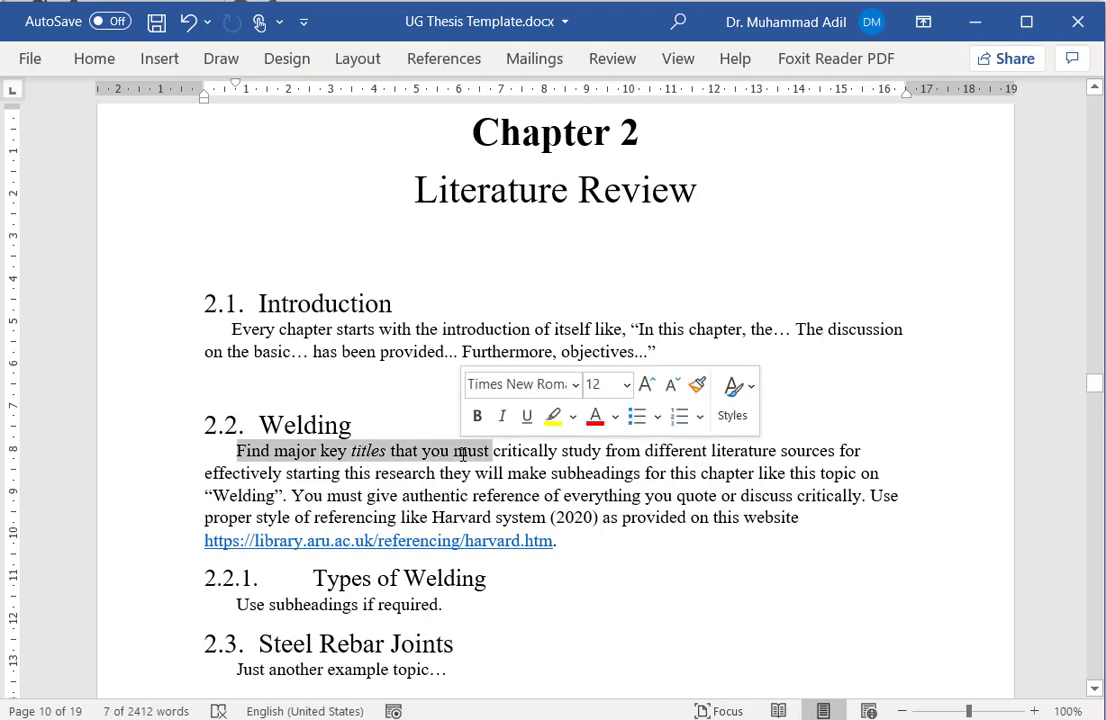
left_click(710, 456)
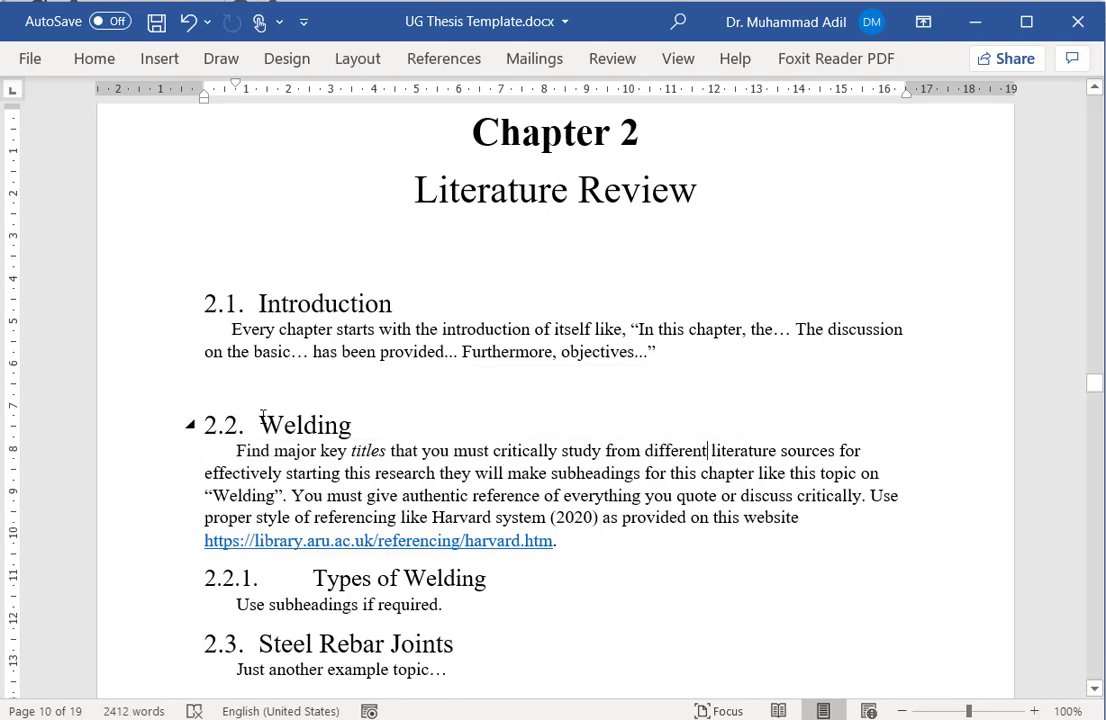
left_click_drag(256, 424, 354, 418)
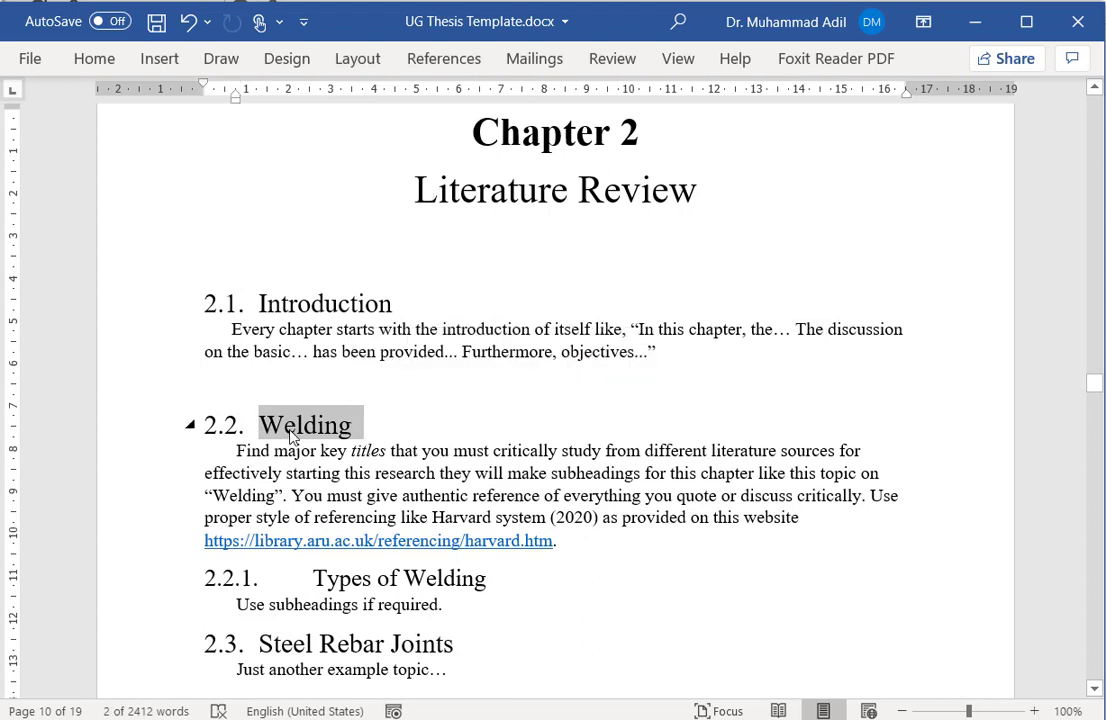
Examine the example subheading 2.2.1 Types of Welding and the example topic 2.3 Steel Rebar Joints
scroll(290, 432, "down", 2)
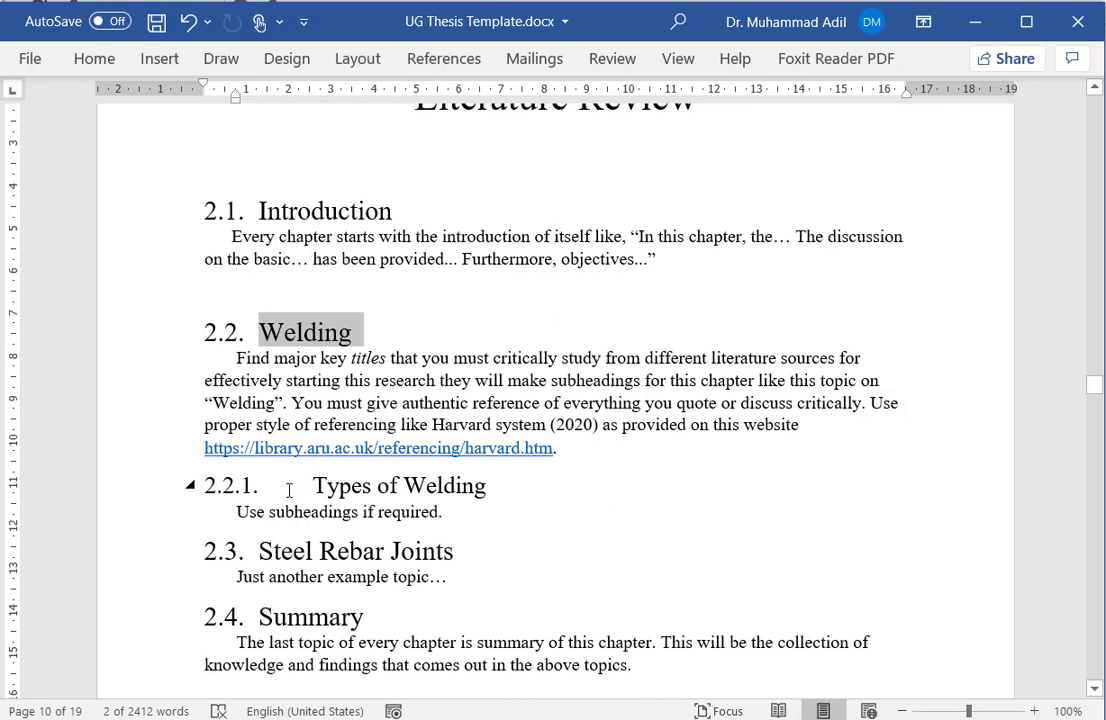
left_click_drag(289, 490, 434, 514)
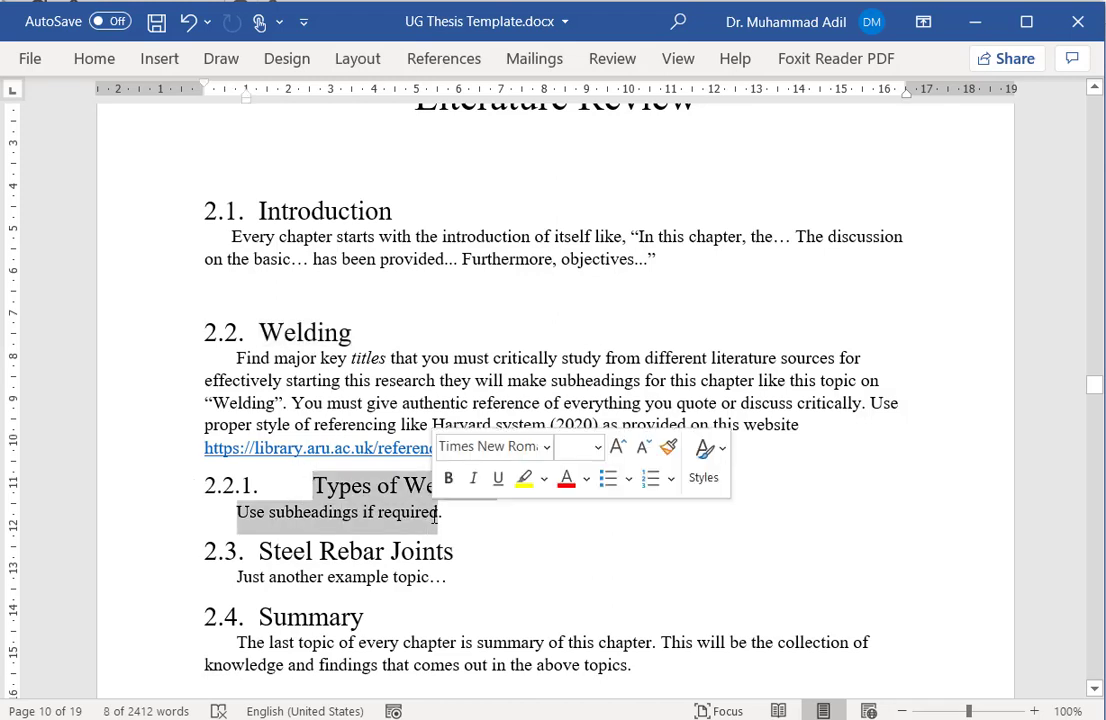
left_click(309, 486)
left_click_drag(260, 551, 433, 556)
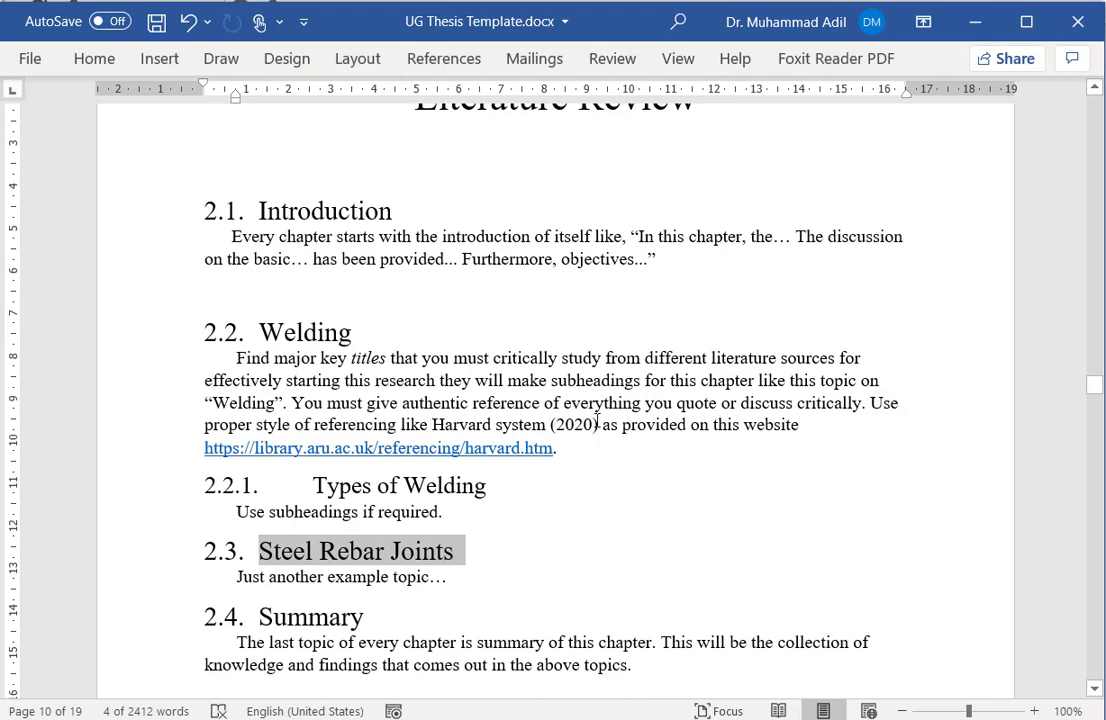
Review section 2.2's referencing guidance, highlighting the Harvard system (2020) and the link to the referencing website
left_click_drag(597, 424, 432, 424)
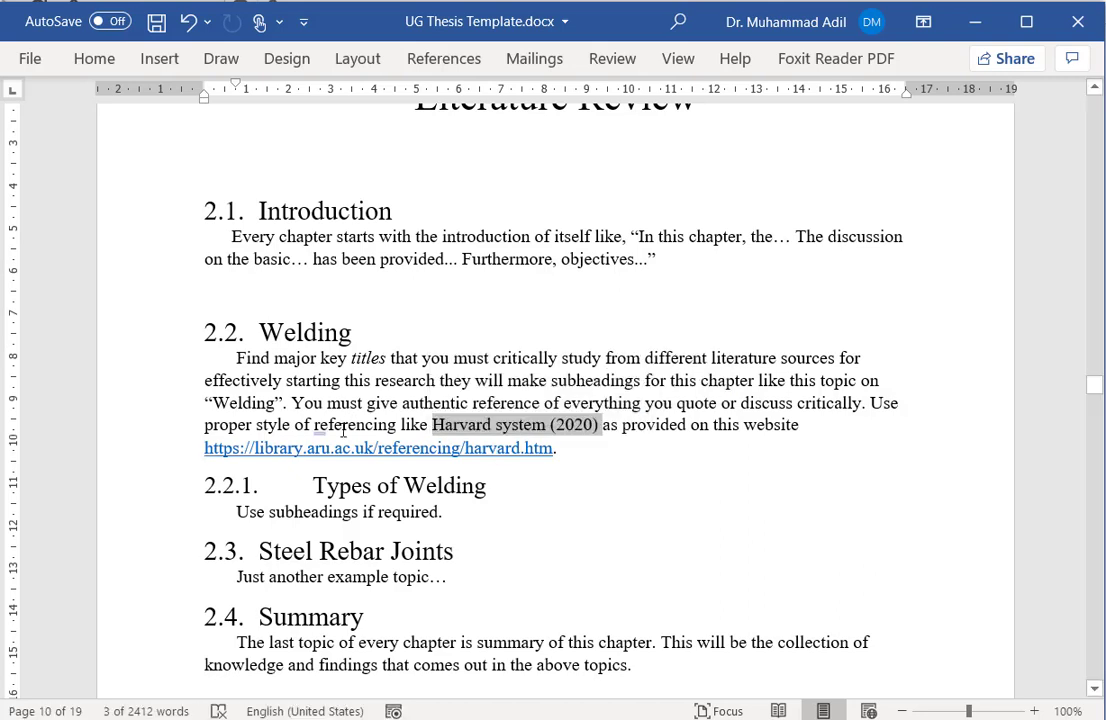
left_click(637, 425)
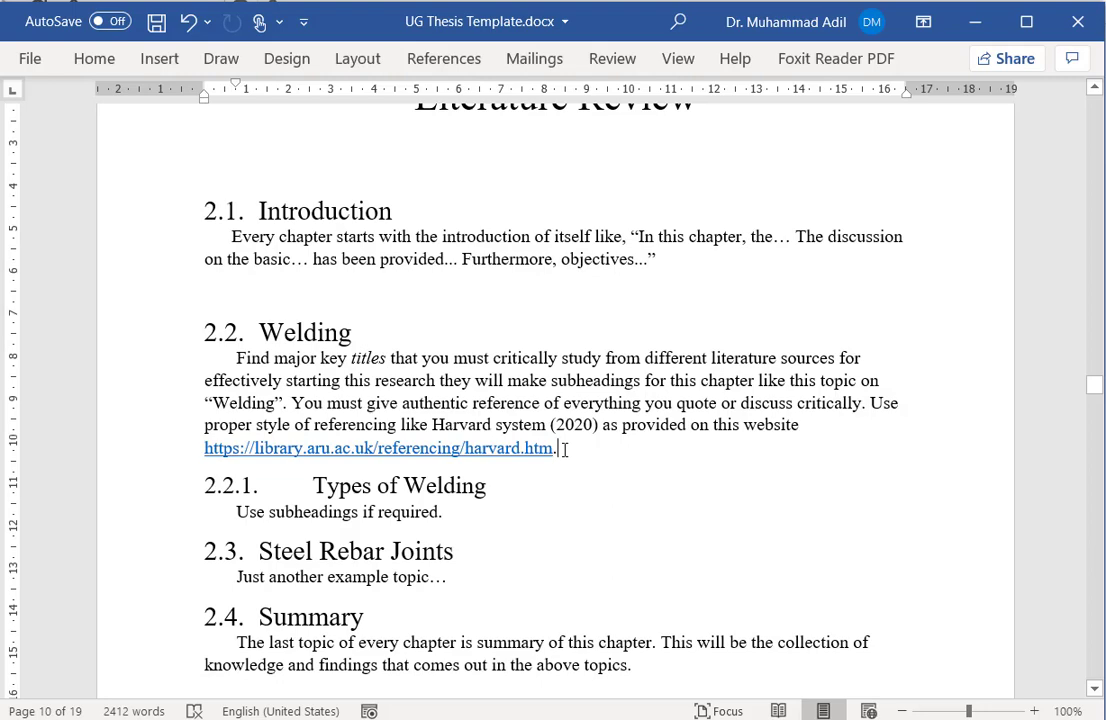
left_click_drag(526, 448, 252, 455)
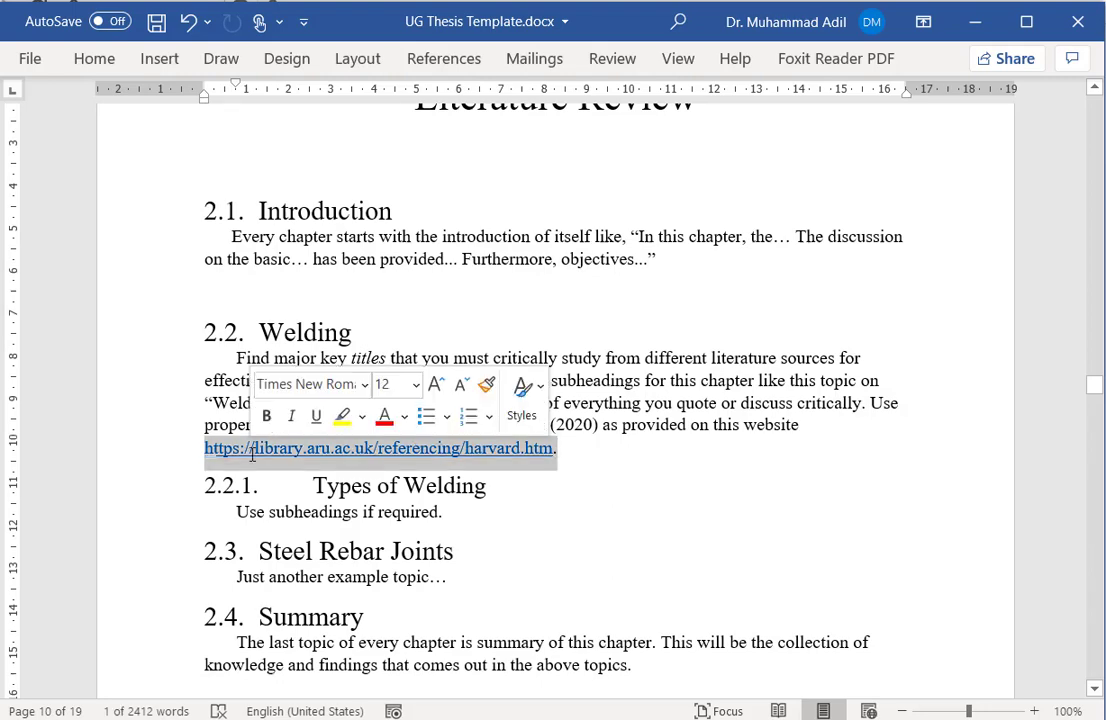
Read section 2.4 Summary on ending each chapter with the knowledge and findings collected from its topics
scroll(718, 516, "down", 2)
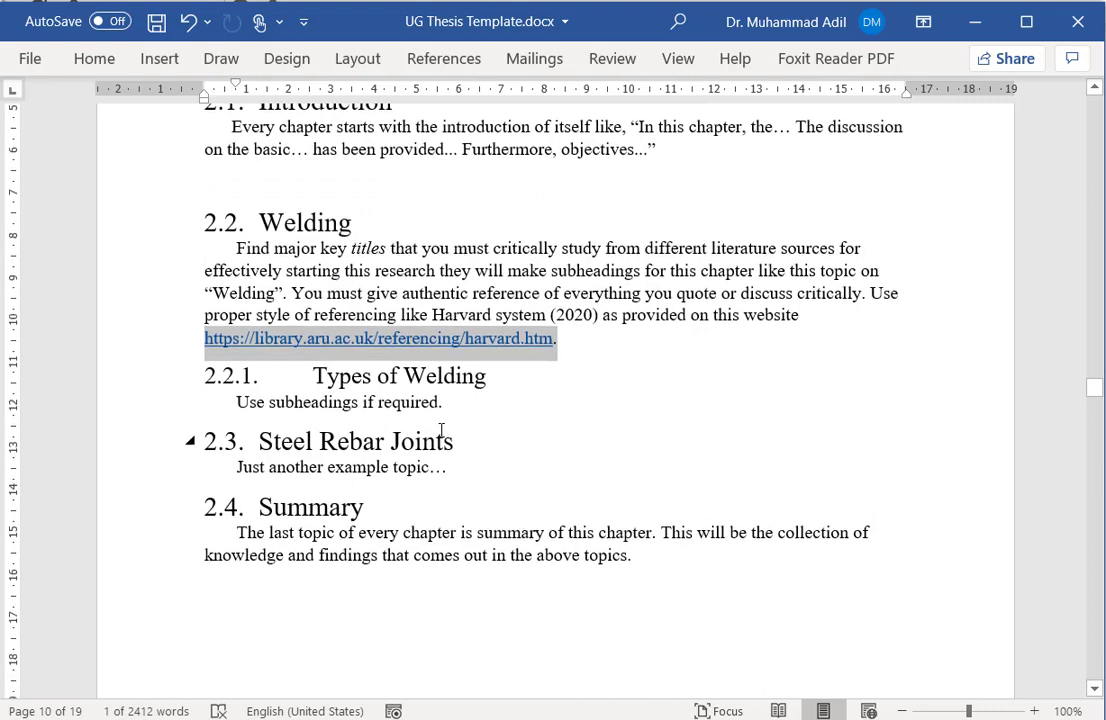
scroll(470, 432, "down", 1)
left_click_drag(662, 488, 241, 457)
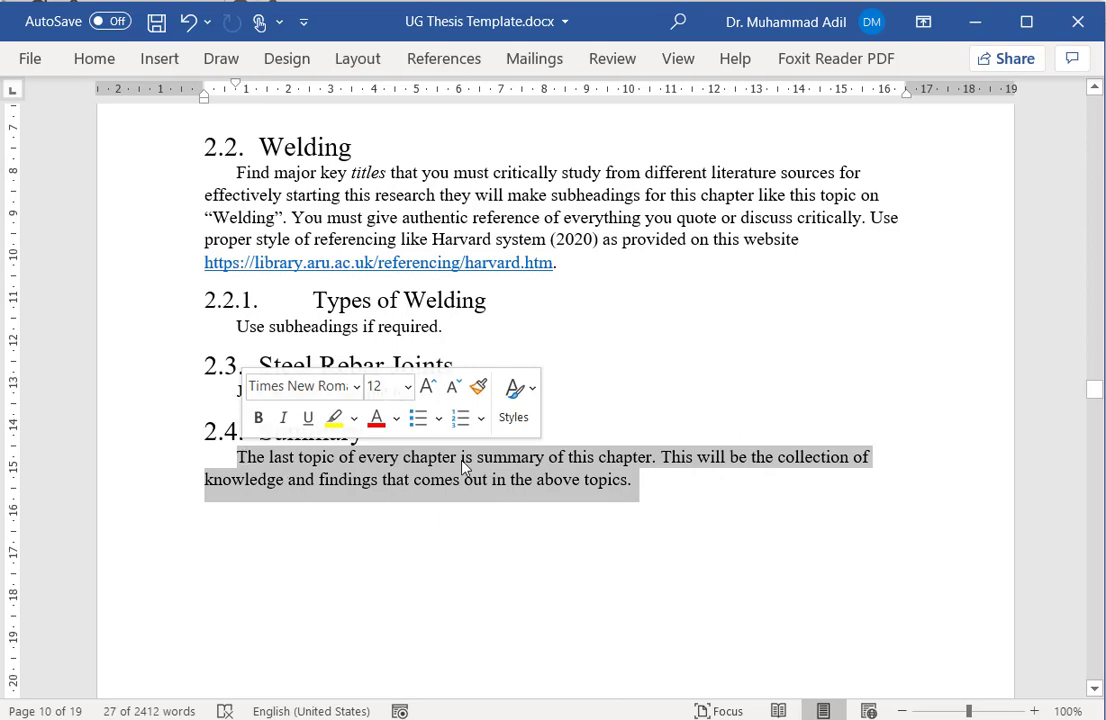
left_click(668, 460)
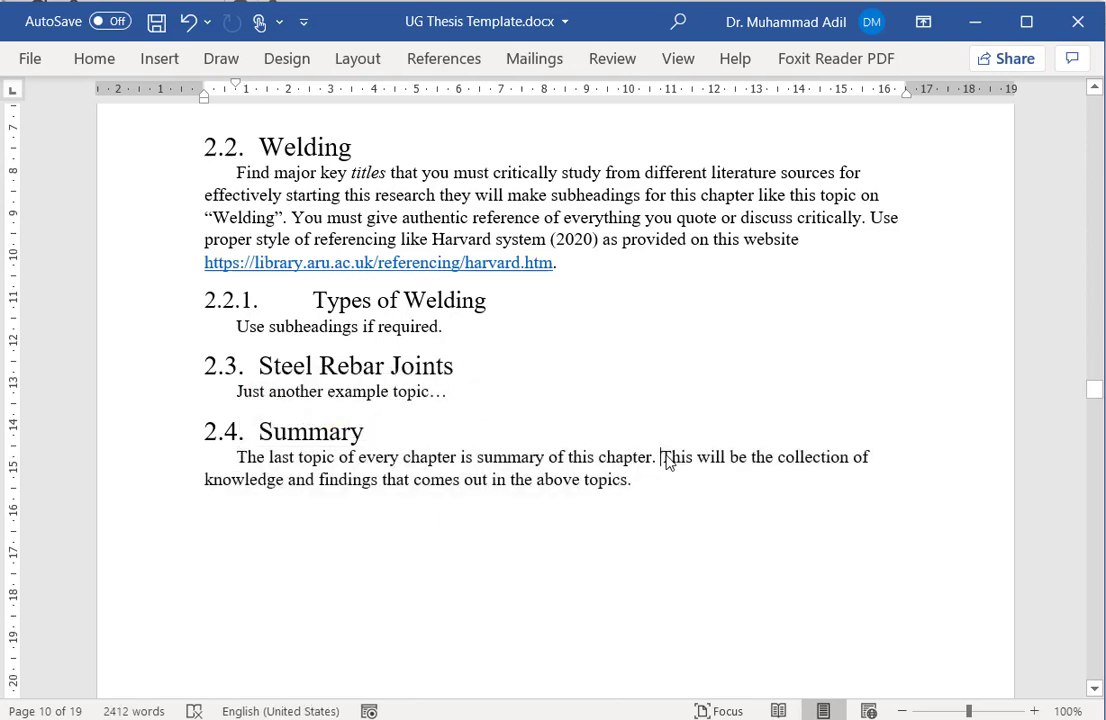
double_click(827, 457)
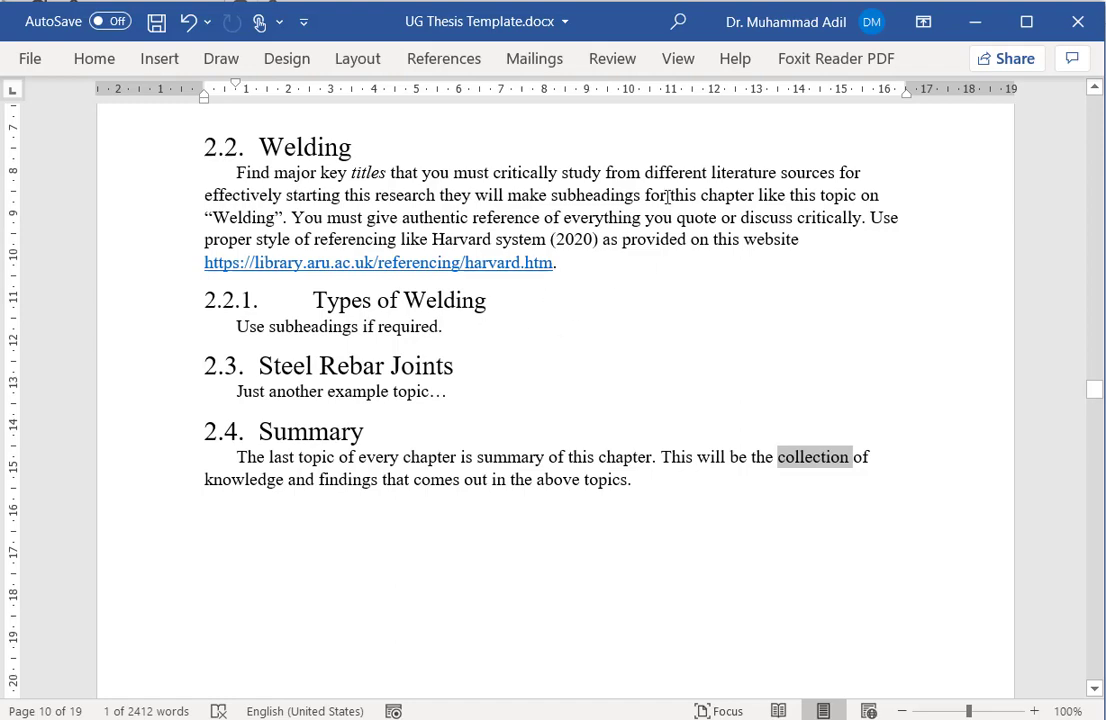
Move on to Chapter 3 Rebar Joint Demand and read section 3.2's list of preliminary studies done before the actual experiment
scroll(637, 412, "down", 10)
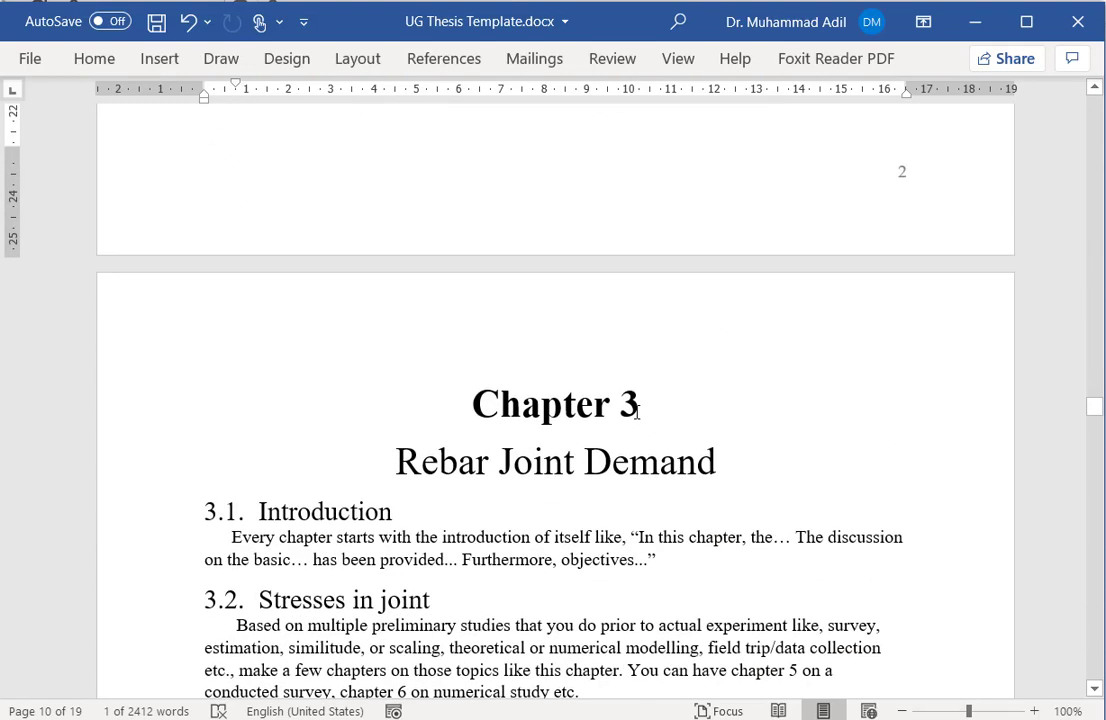
scroll(637, 412, "down", 3)
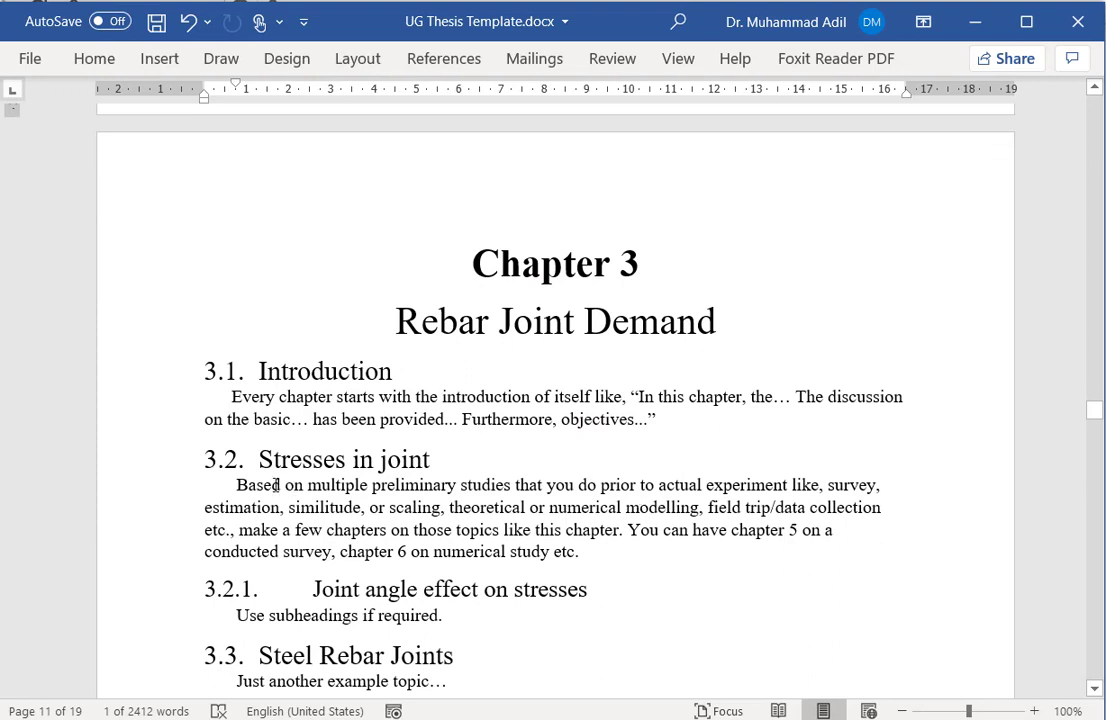
left_click_drag(237, 485, 549, 483)
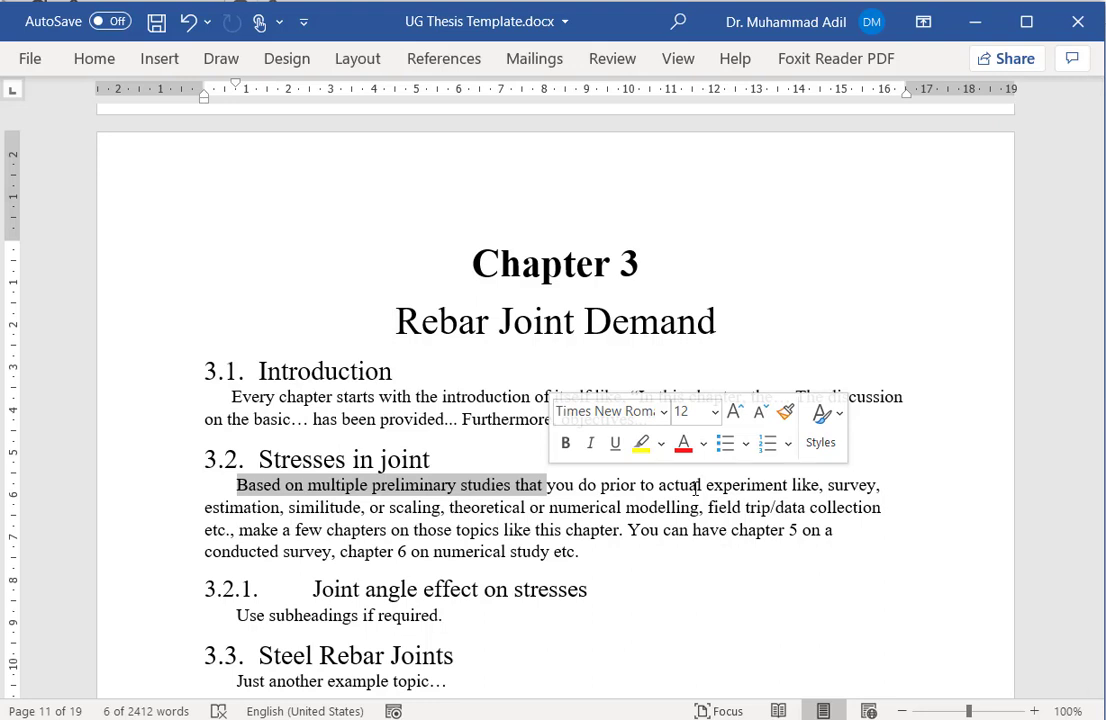
double_click(851, 485)
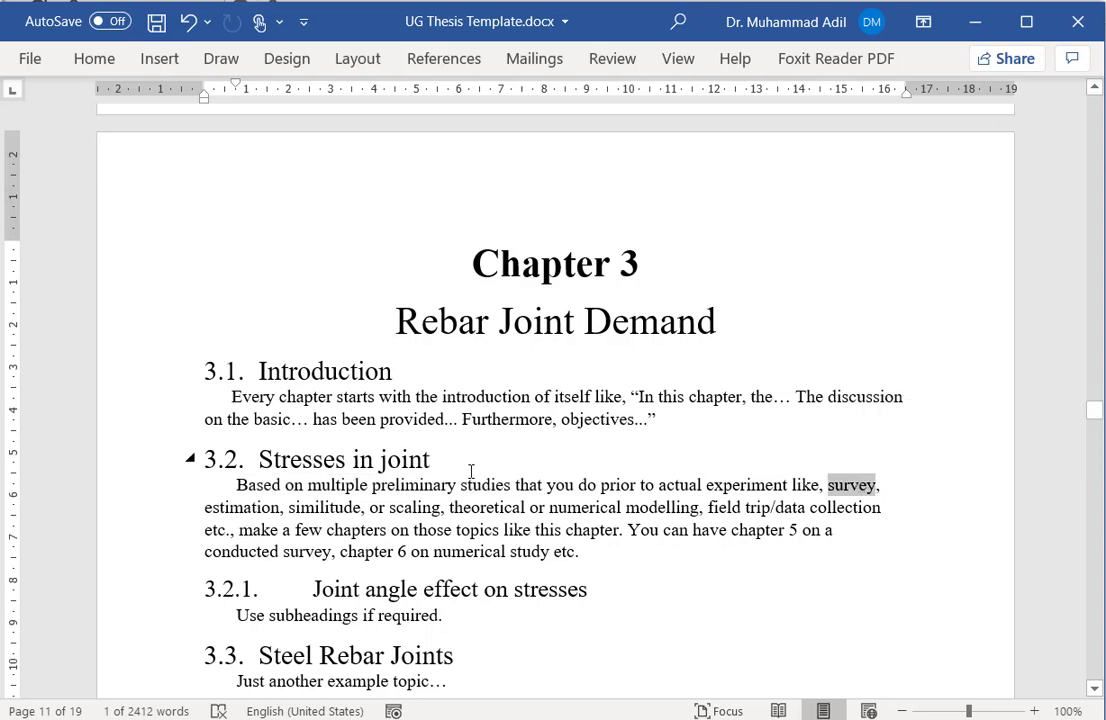
left_click(210, 507)
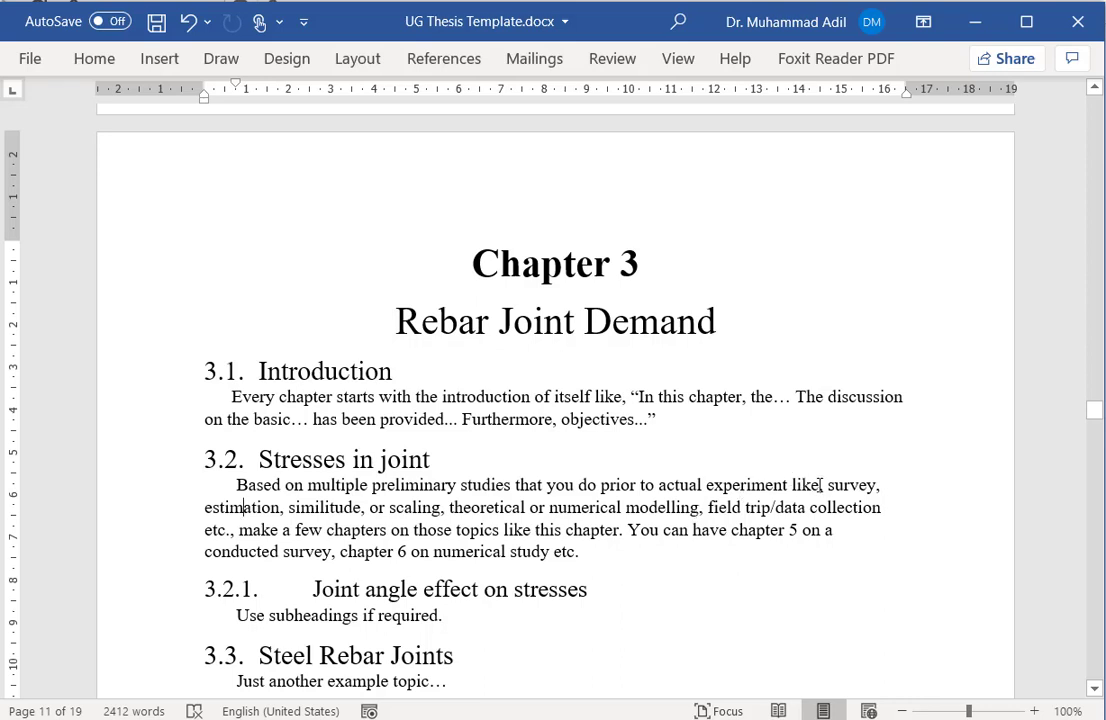
left_click_drag(820, 486, 869, 496)
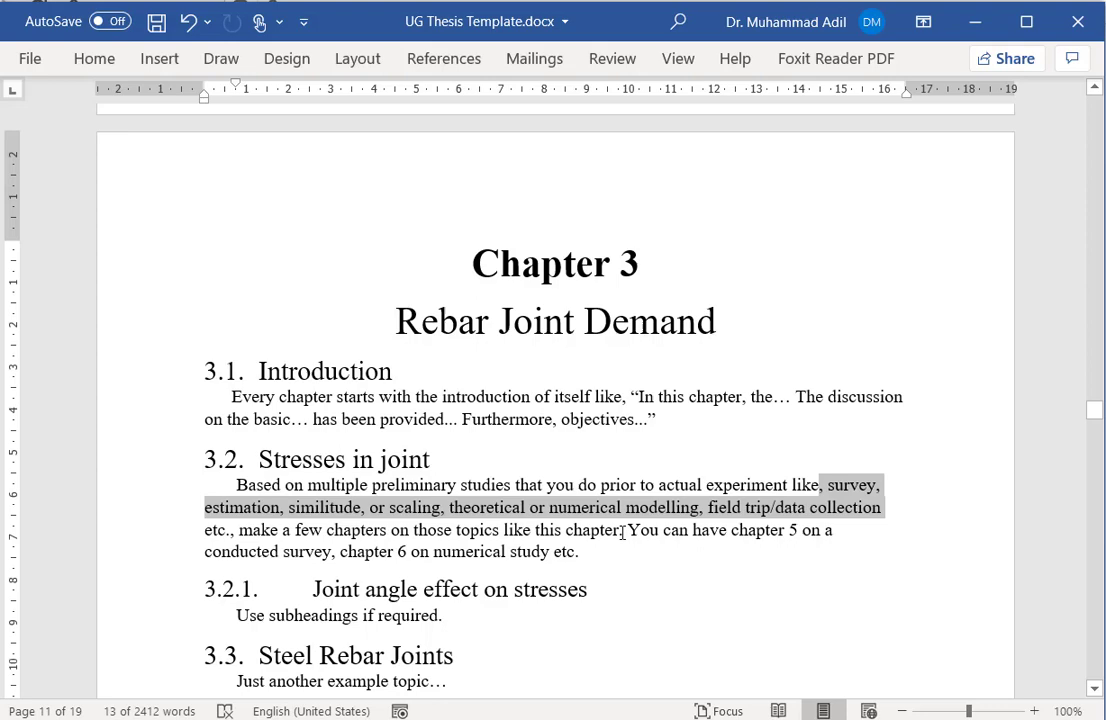
Look over the remaining Chapter 3 guidance, from the study types in section 3.2 to the closing section 3.4 Summary
scroll(622, 533, "down", 2)
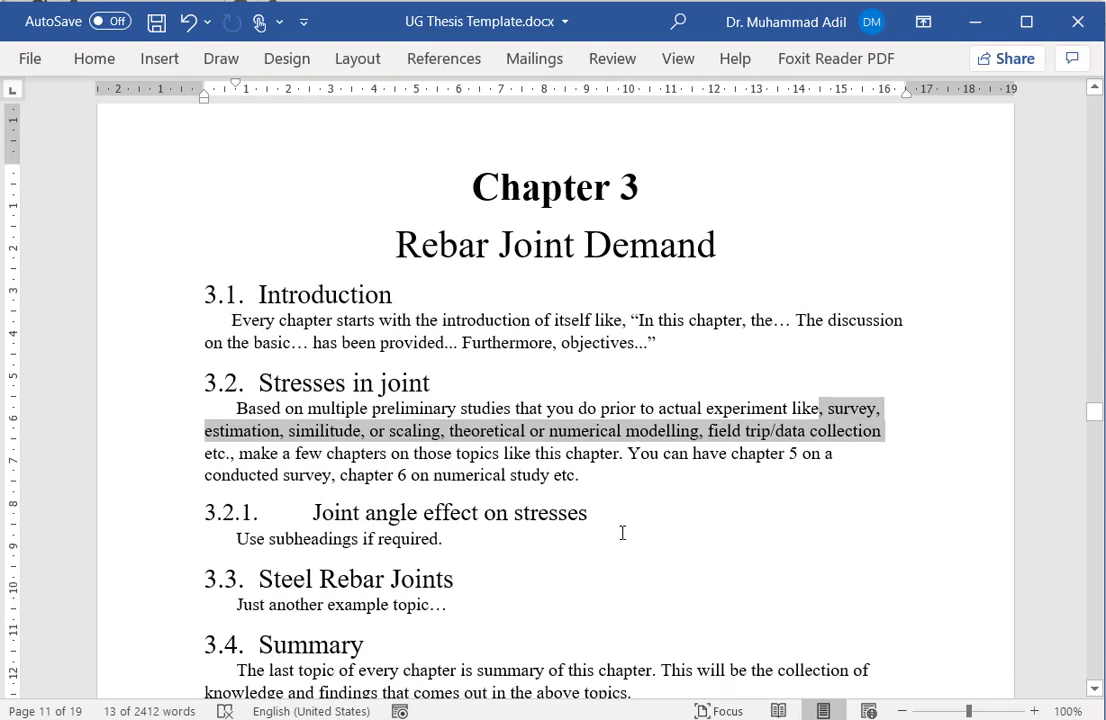
scroll(620, 531, "down", 3)
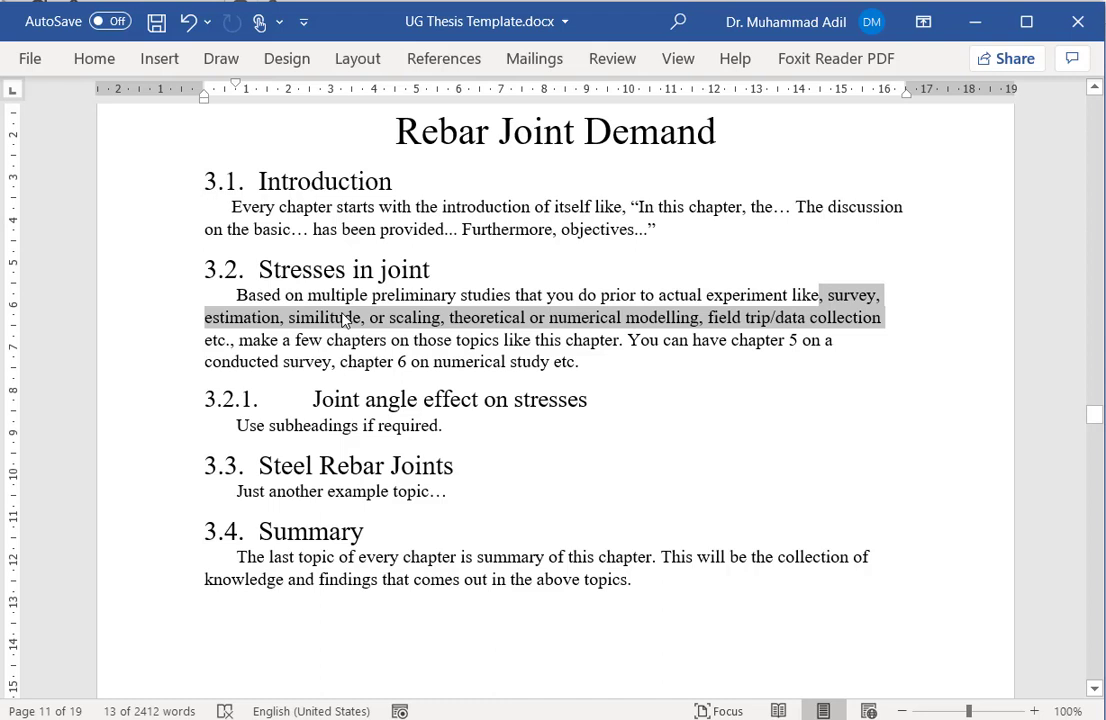
left_click(846, 299)
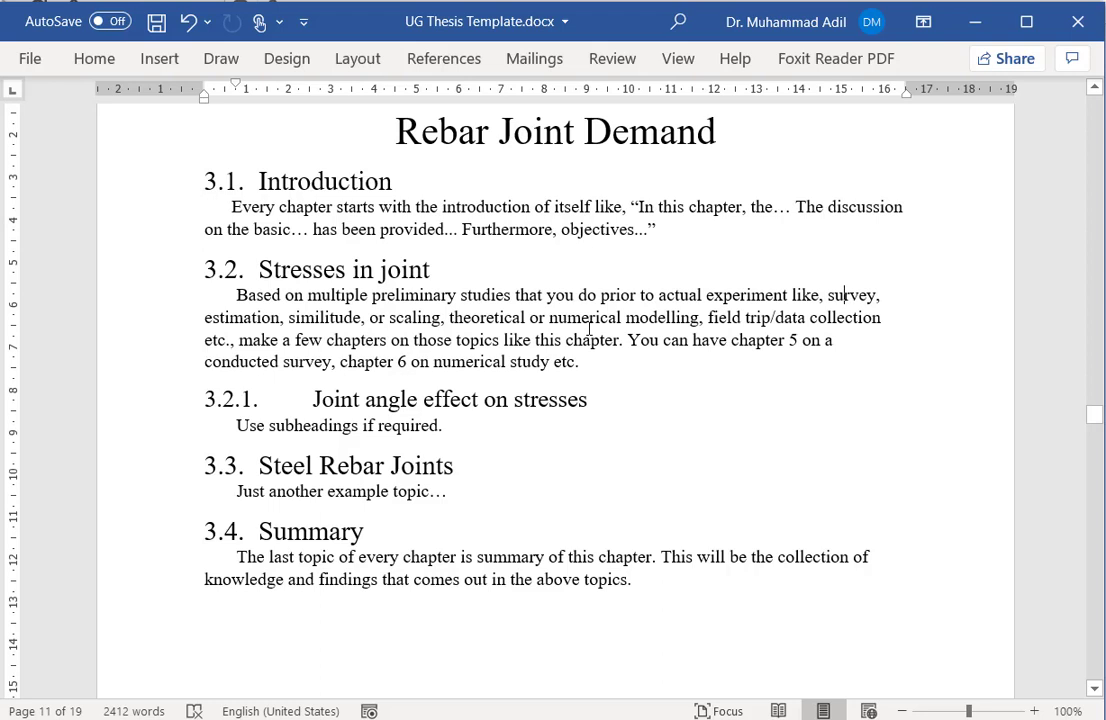
left_click(493, 317)
scroll(591, 510, "down", 2)
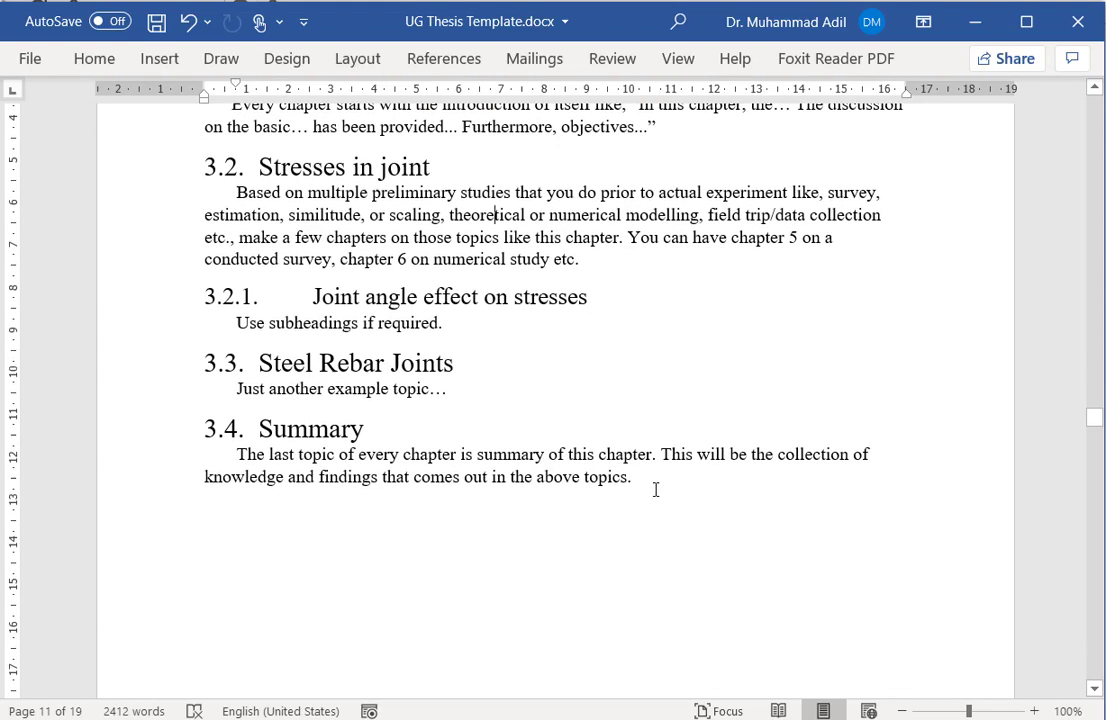
left_click_drag(656, 489, 242, 427)
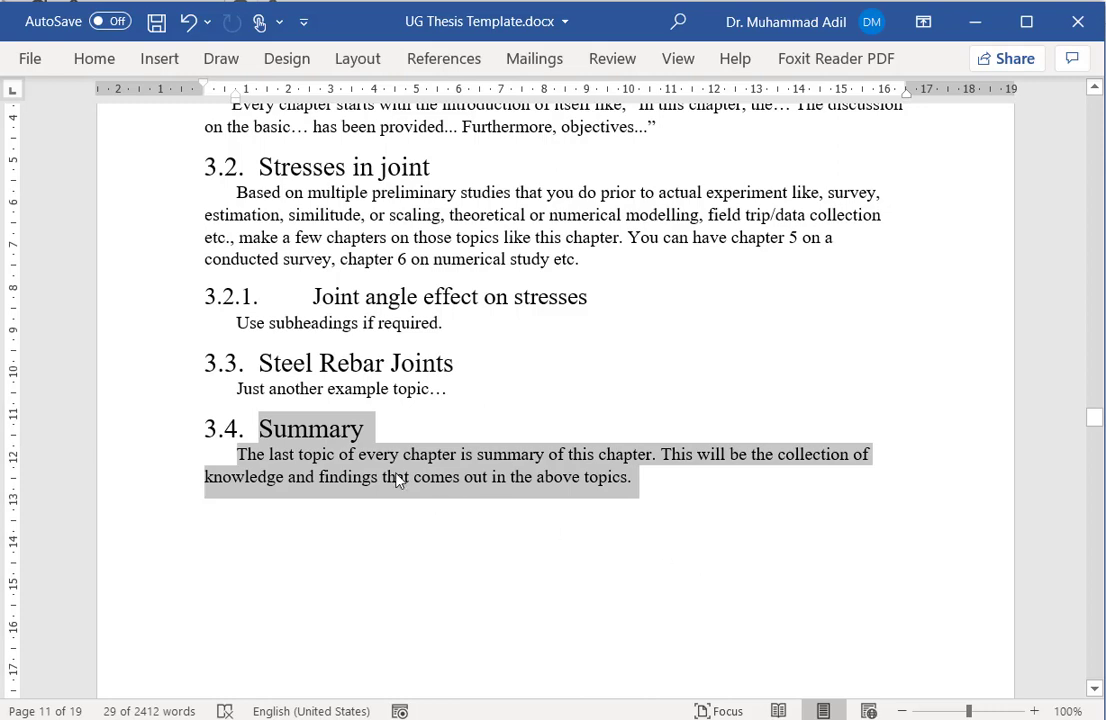
Review Chapter 4 As Discussed in Previous Chapter, from the preliminary study guidance in section 4.2 to the 4.4 Summary
scroll(523, 513, "down", 10)
scroll(523, 515, "down", 5)
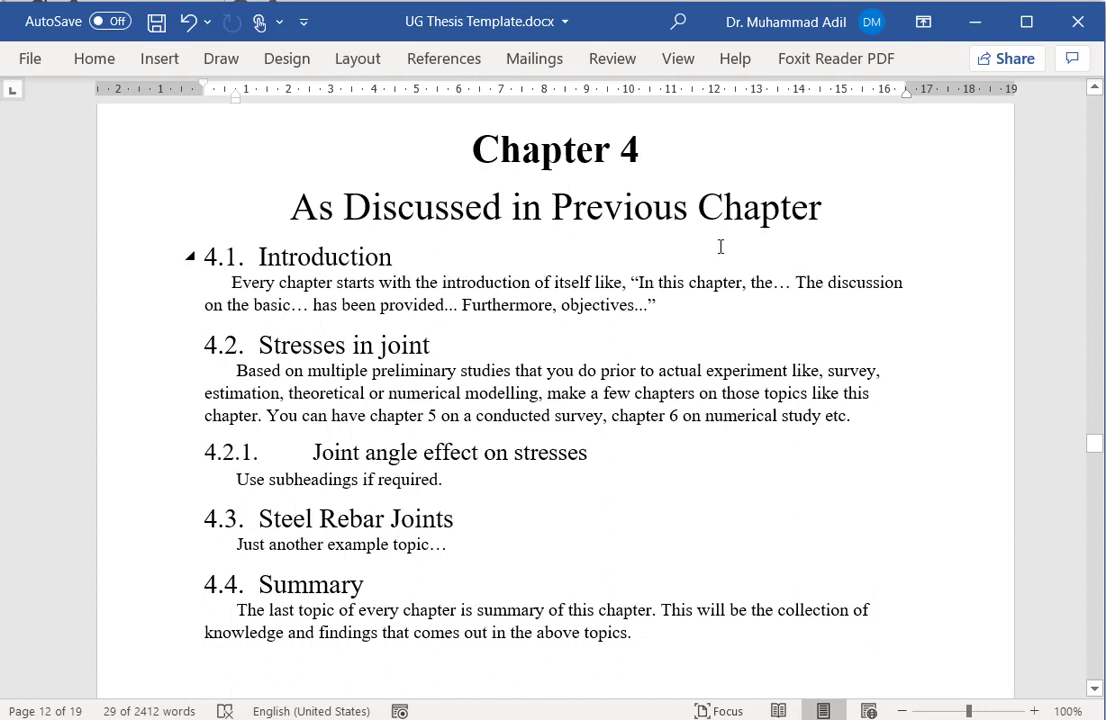
left_click(745, 393)
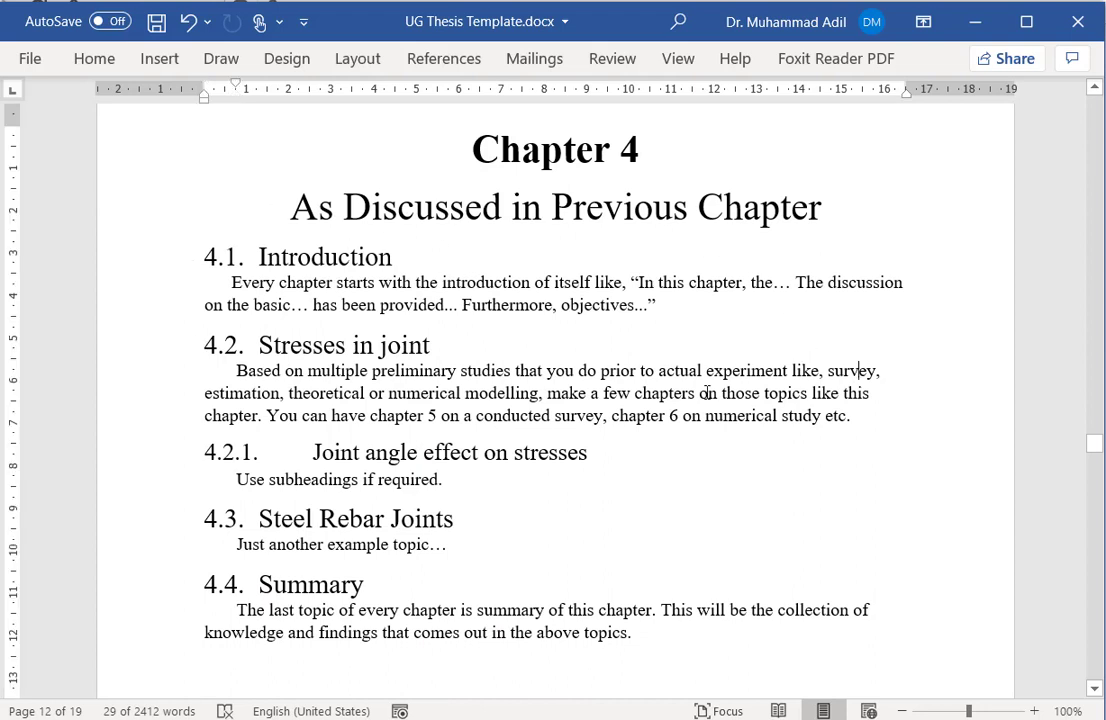
scroll(511, 396, "down", 2)
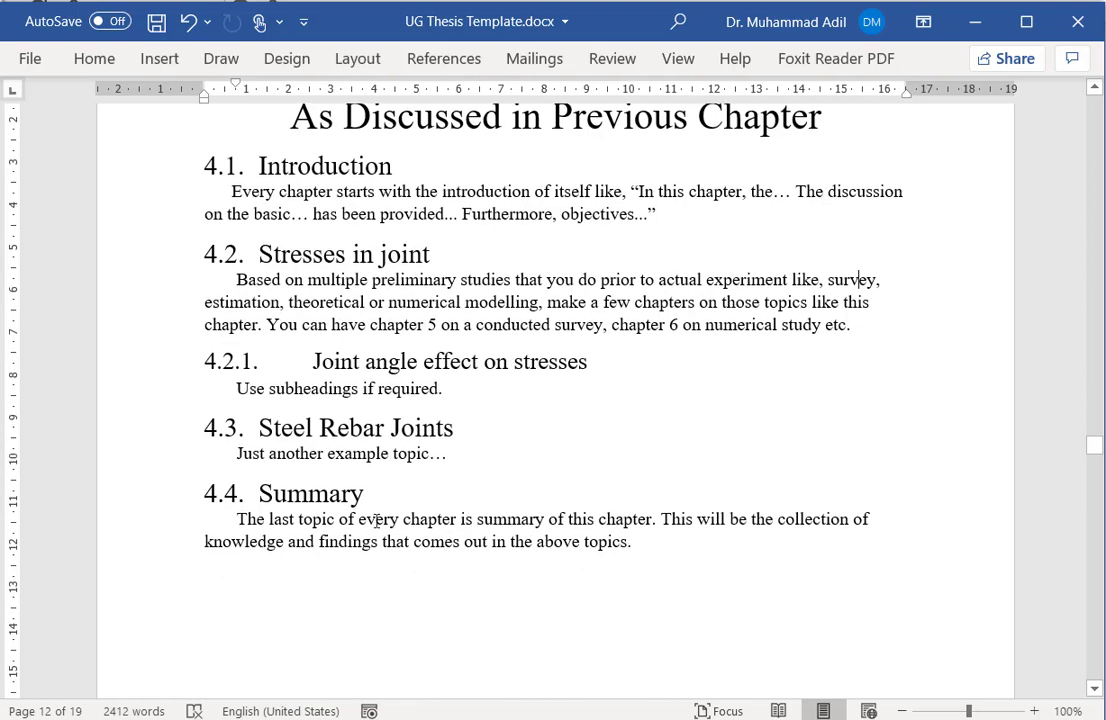
Move on to Chapter 5 Experimental Plan, checking back on the end of Chapter 4, and examine its introduction and Materials sections
scroll(358, 545, "down", 20)
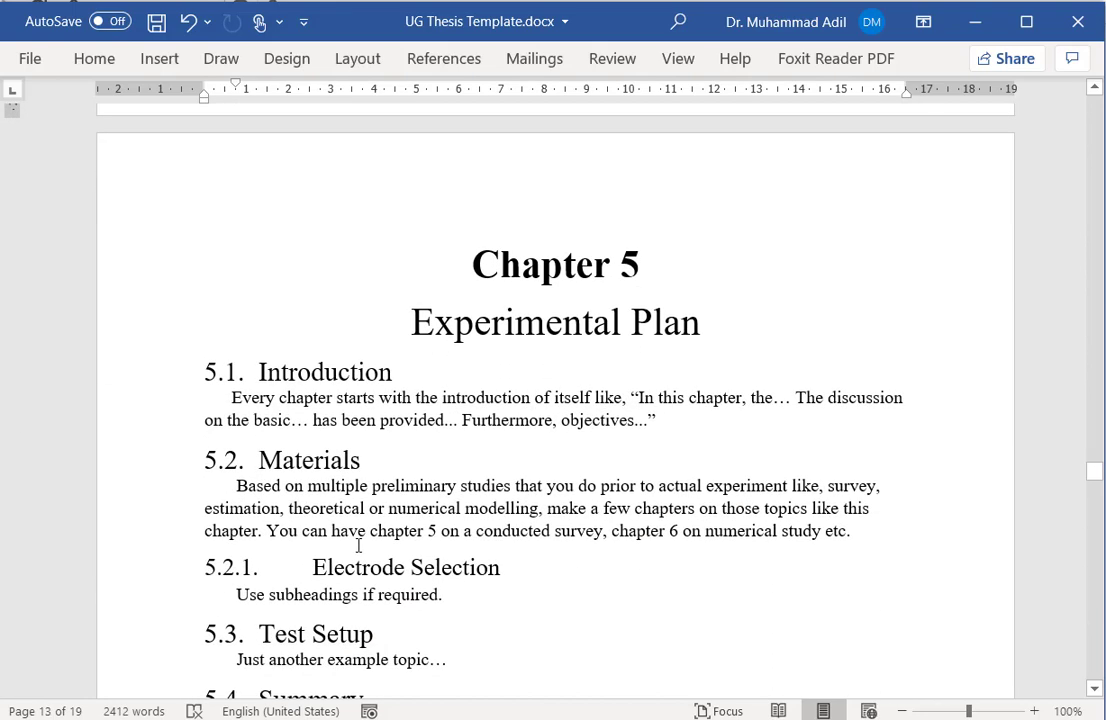
scroll(558, 200, "up", 7)
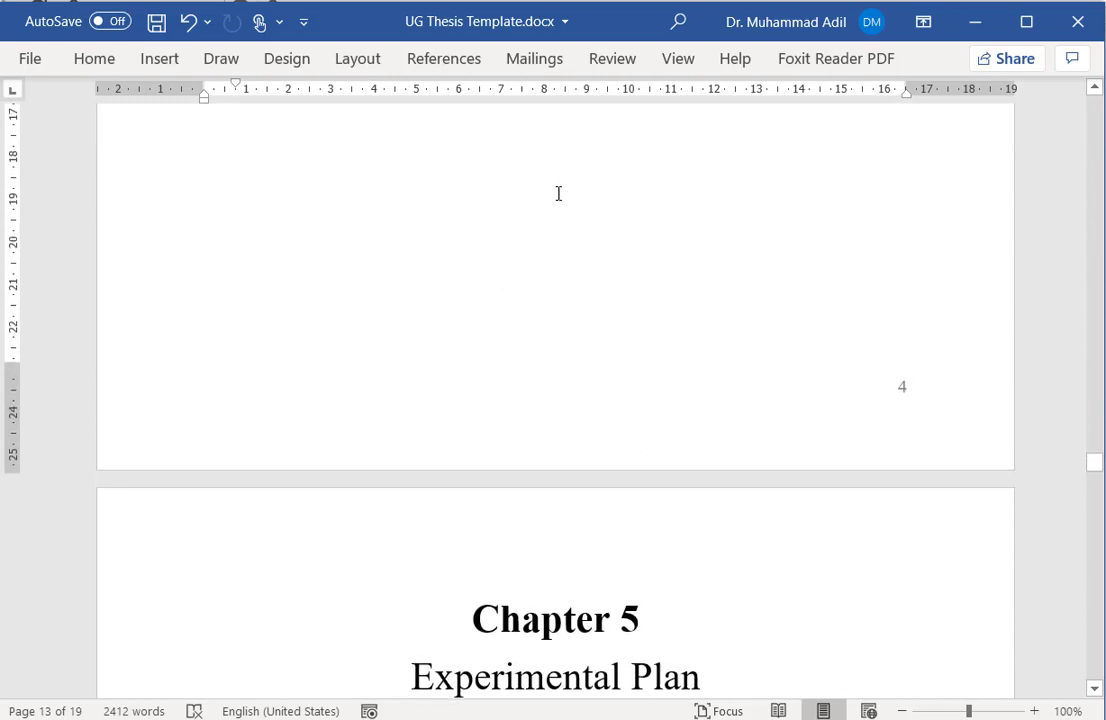
scroll(558, 194, "up", 6)
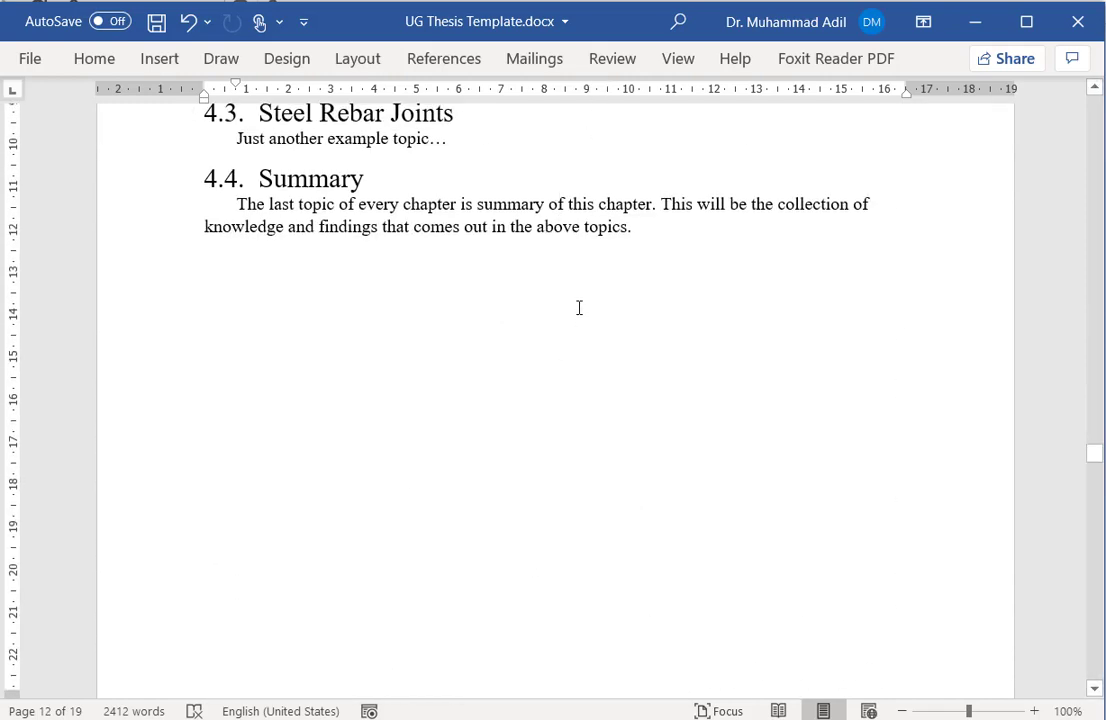
scroll(588, 192, "down", 7)
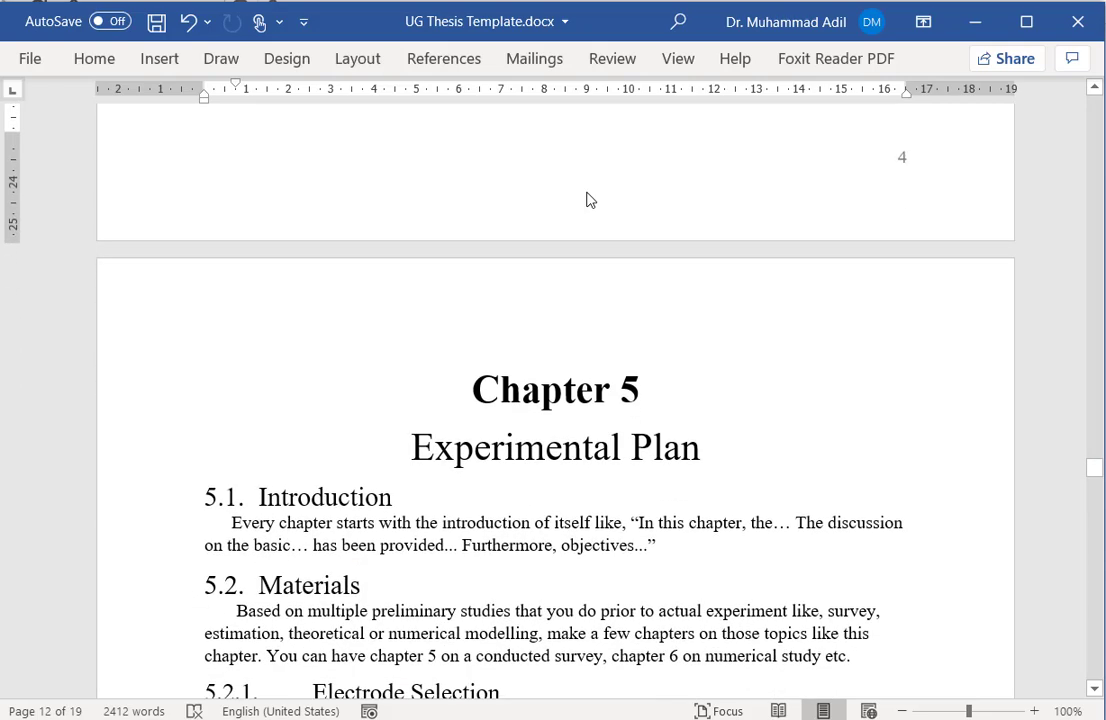
scroll(611, 505, "down", 3)
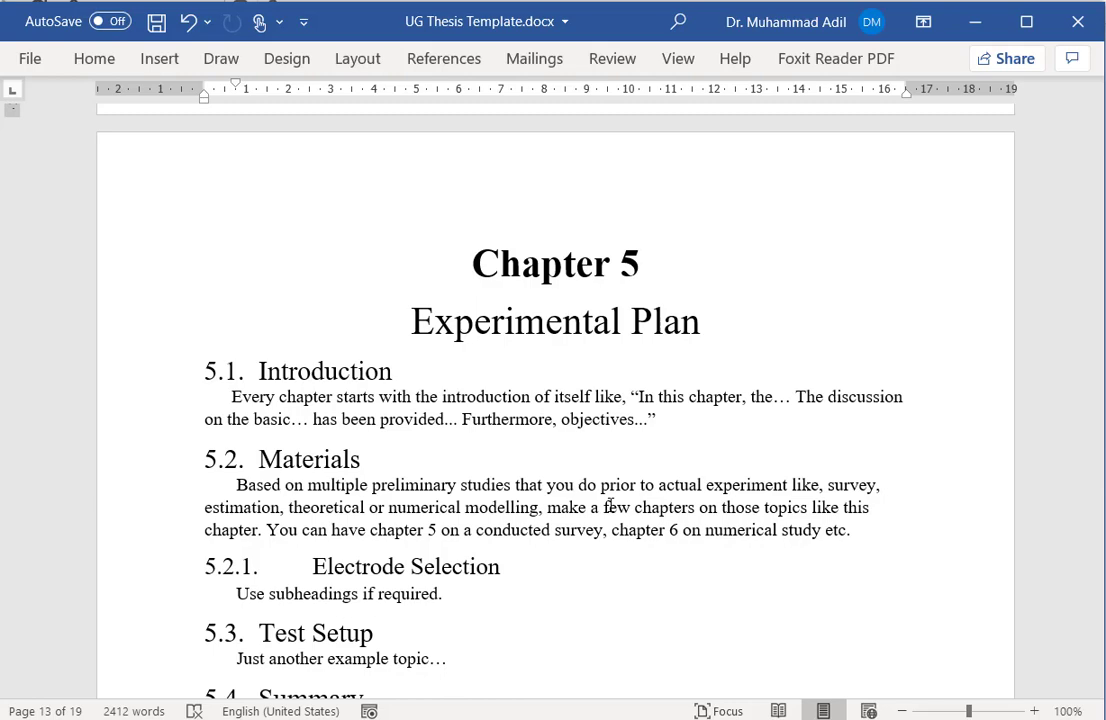
Review the rest of Chapter 5 Experimental Plan, from the Materials subsections through 5.3 Test Setup to the 5.4 Summary
scroll(610, 507, "down", 3)
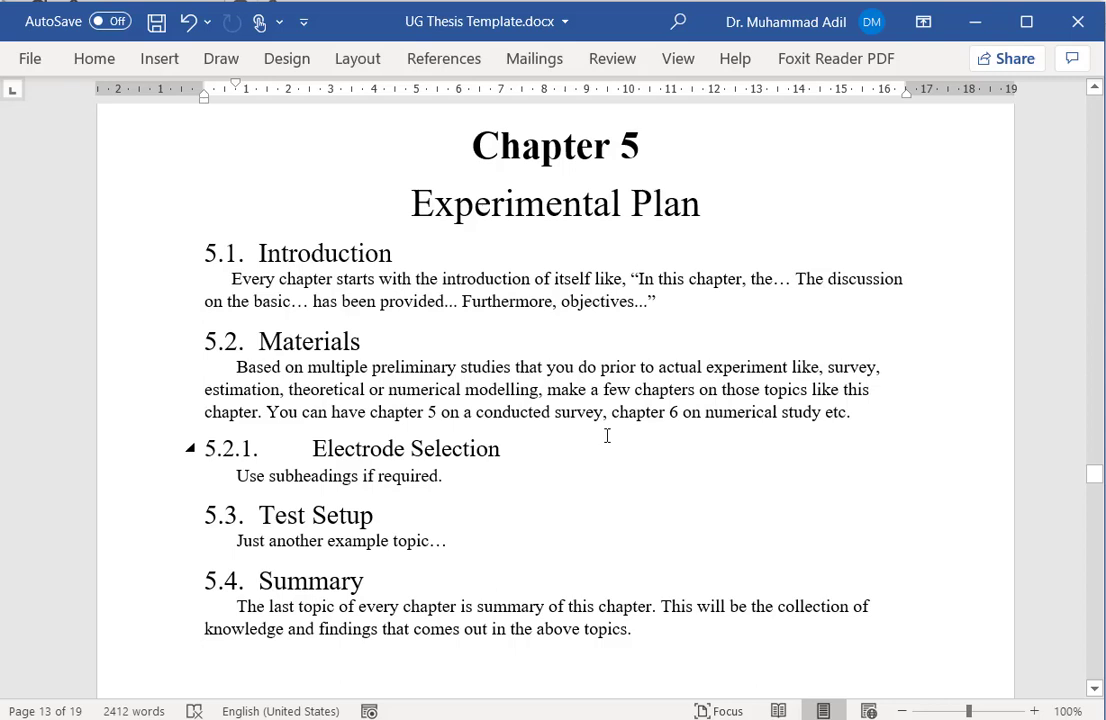
scroll(607, 436, "down", 2)
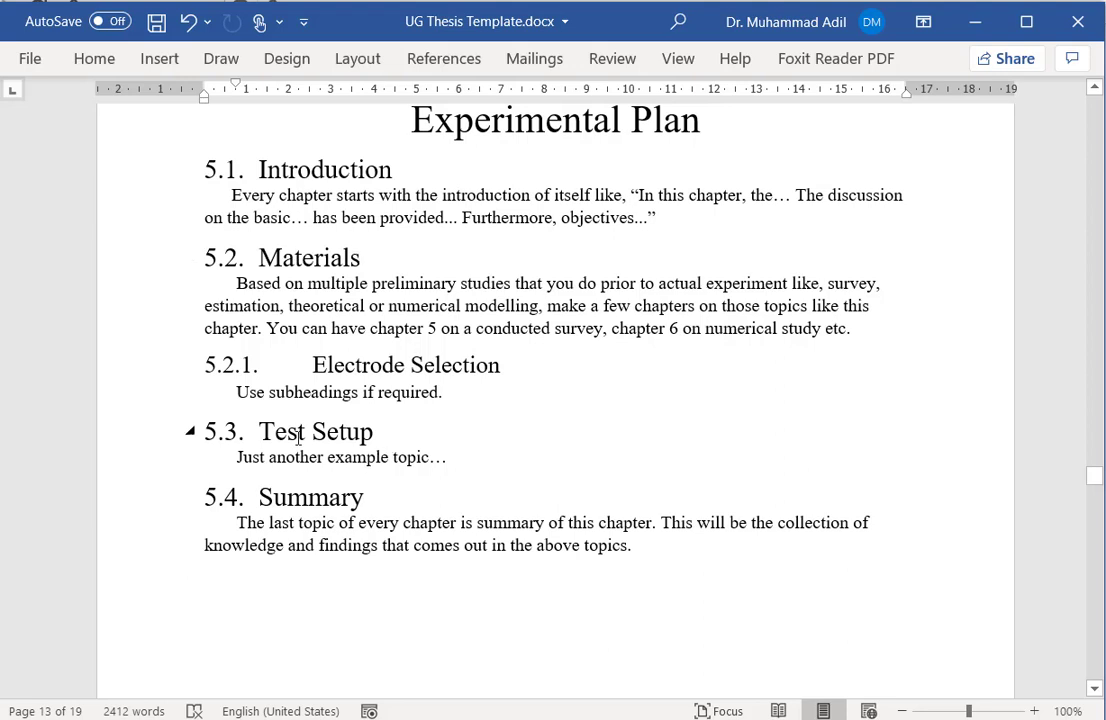
left_click_drag(262, 431, 376, 431)
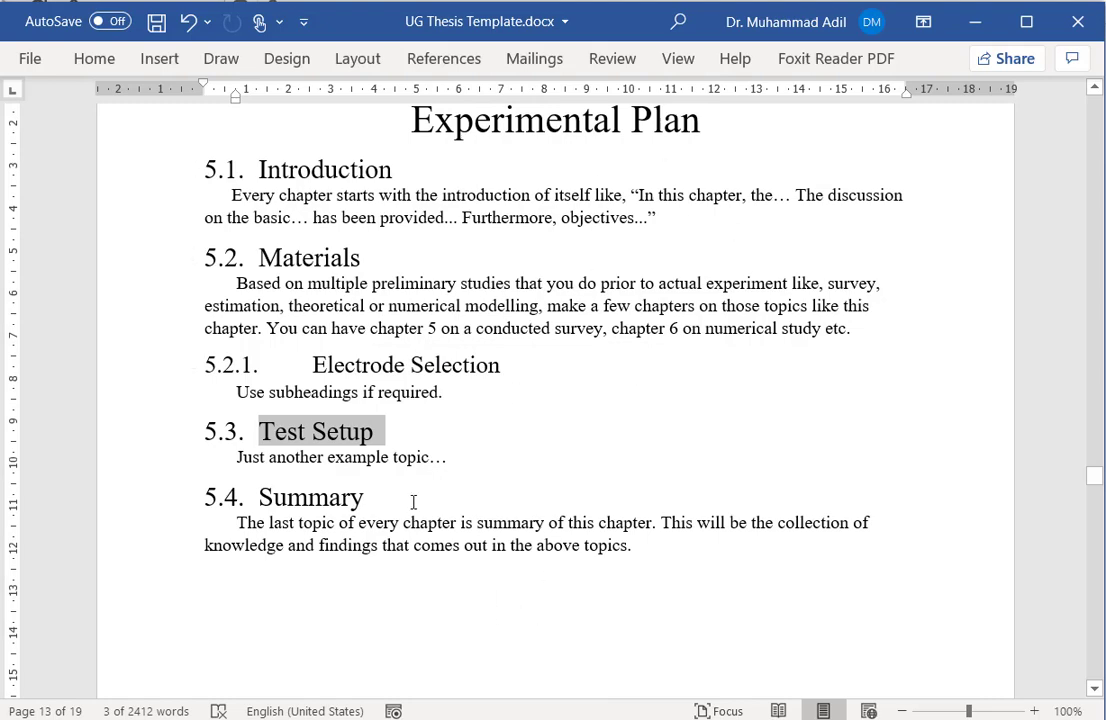
scroll(617, 543, "down", 10)
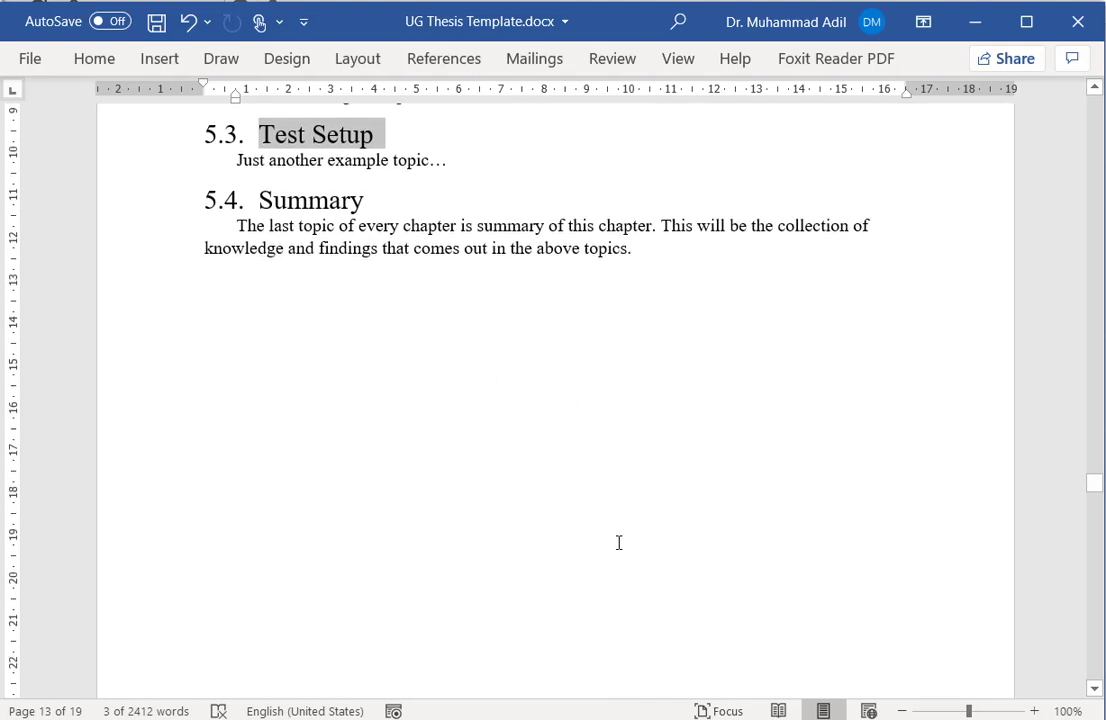
Review Chapter 6 Results & Discussion, from the Pull Test results and Discussion subheadings to the 6.4 Summary
scroll(619, 543, "down", 8)
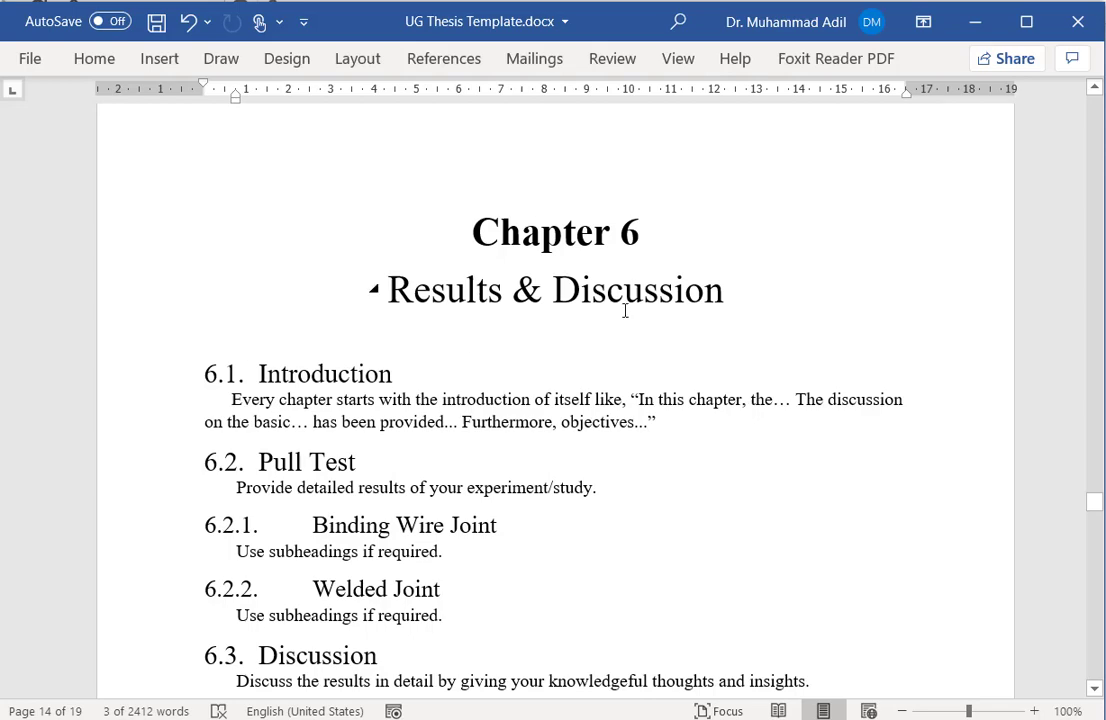
scroll(625, 311, "down", 3)
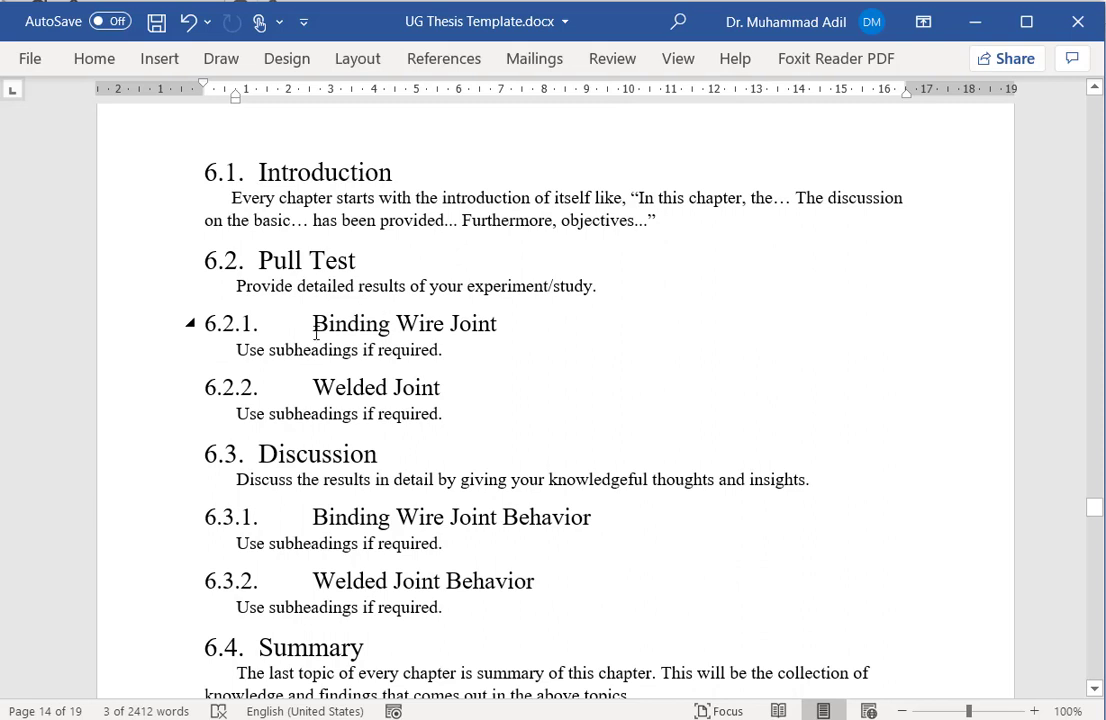
left_click_drag(316, 333, 477, 333)
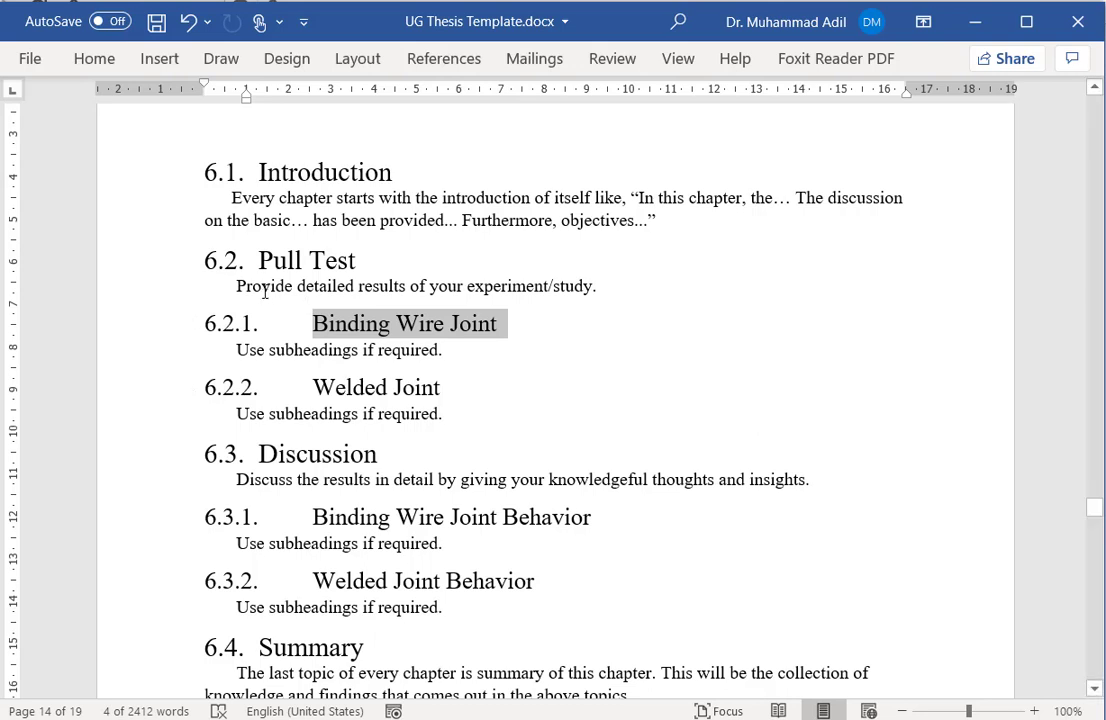
left_click_drag(265, 290, 548, 290)
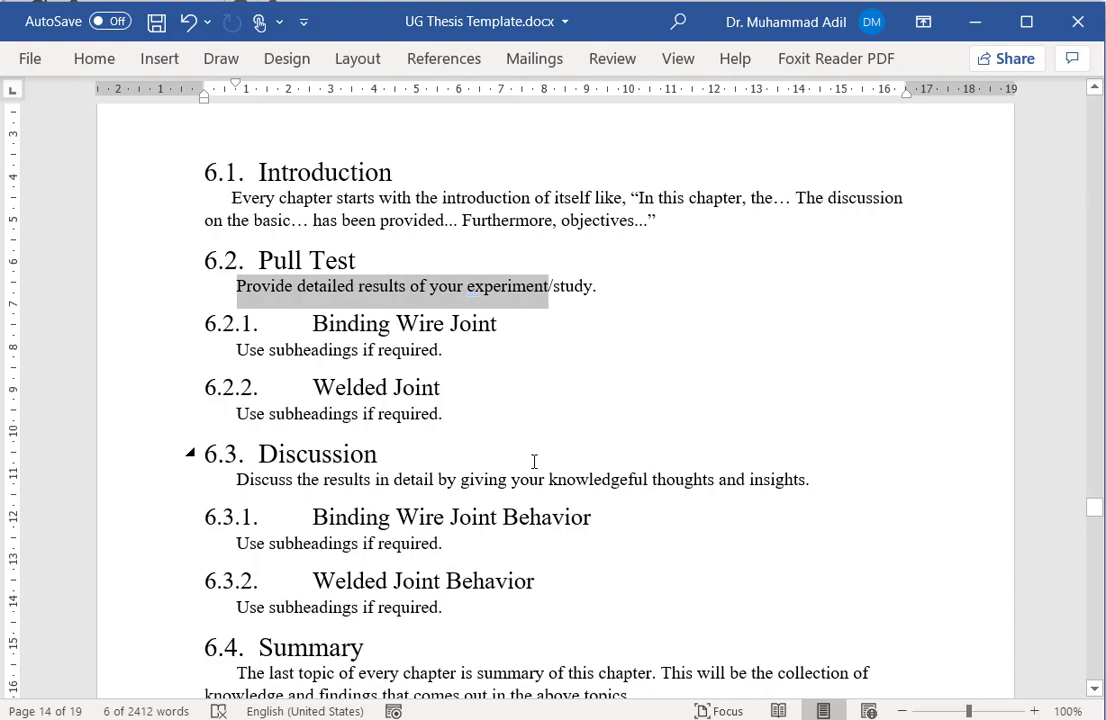
scroll(534, 462, "down", 1)
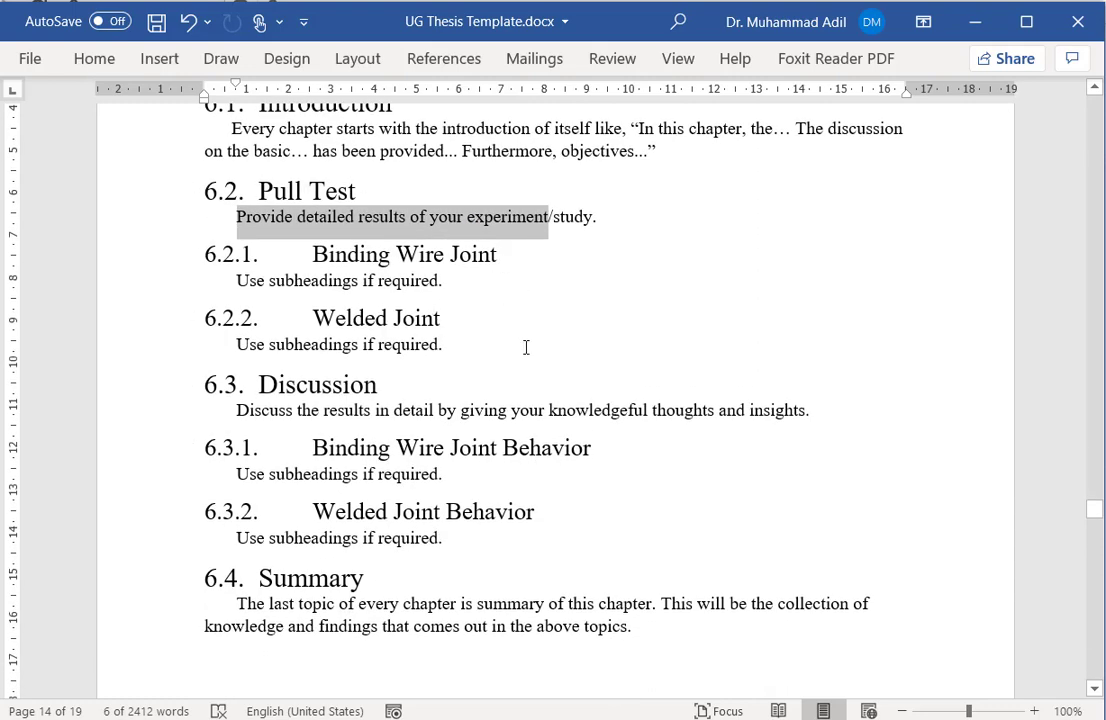
left_click_drag(287, 400, 509, 535)
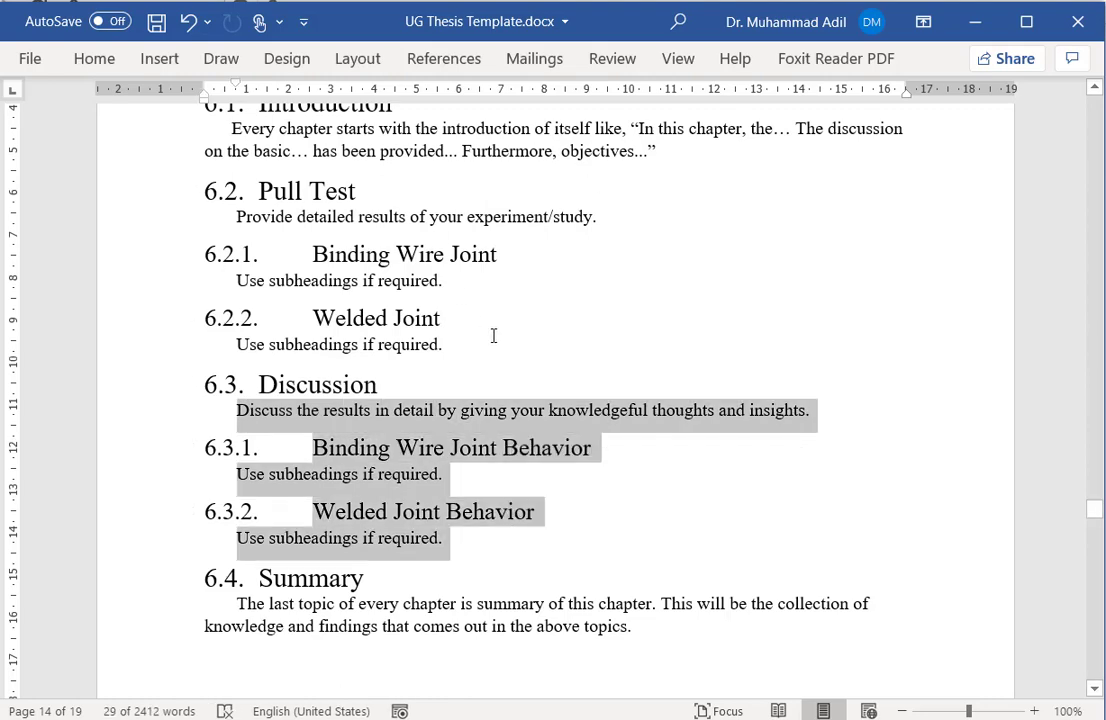
scroll(494, 336, "up", 3)
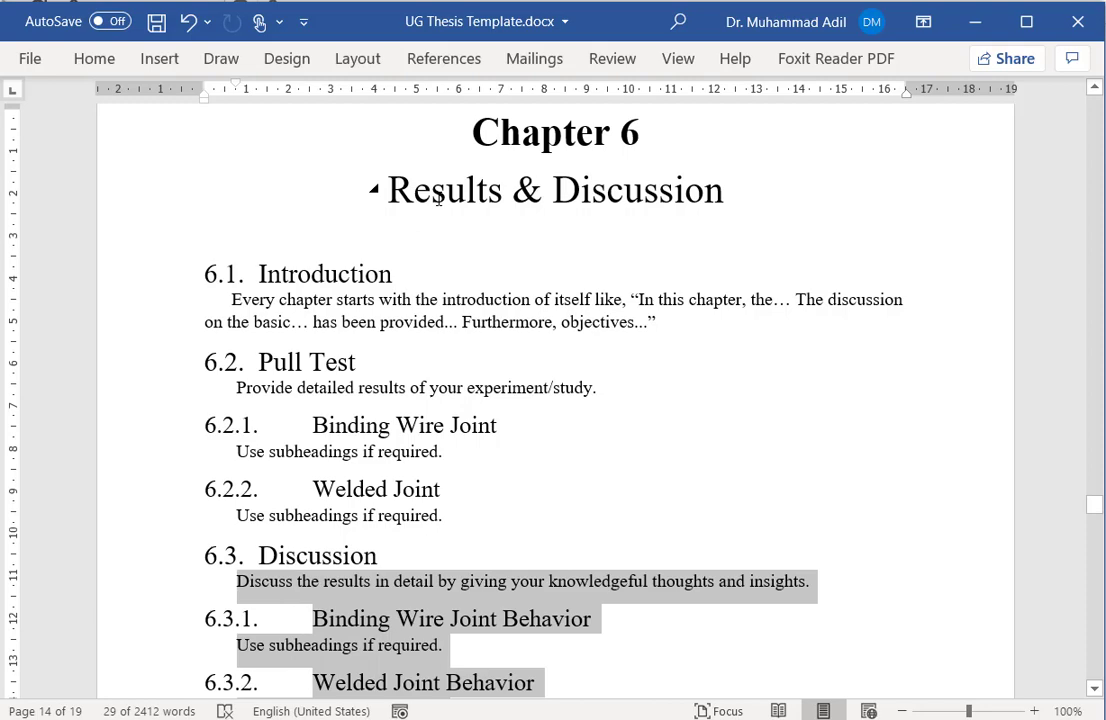
scroll(631, 456, "down", 8)
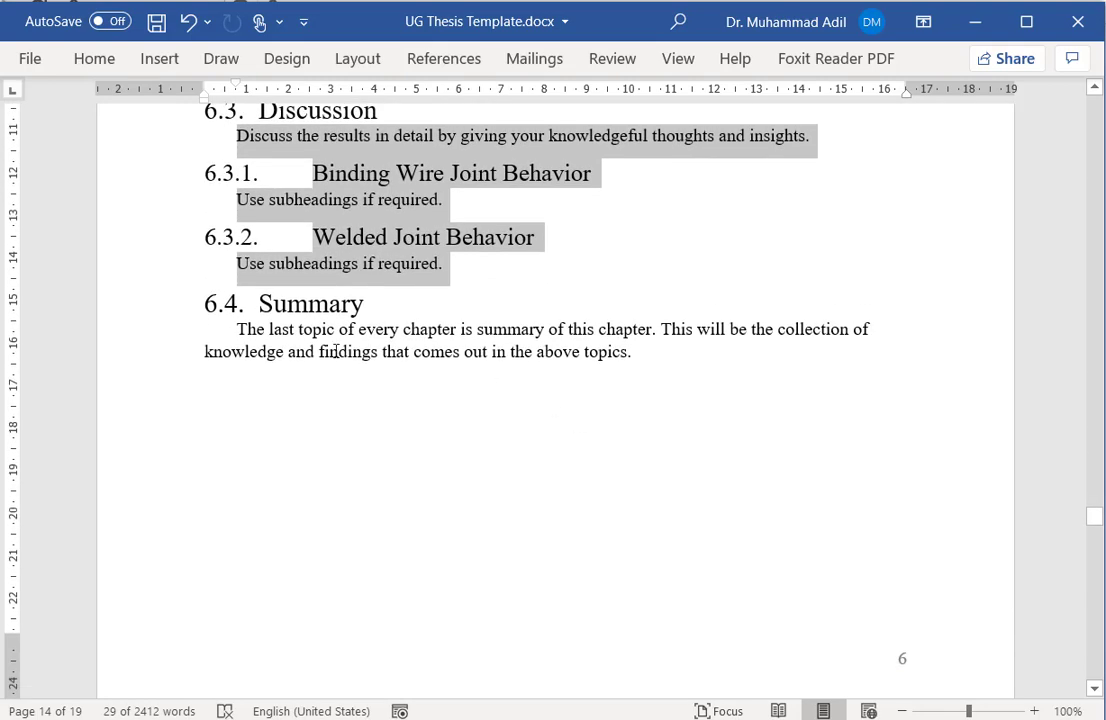
left_click(336, 351)
Move on to Chapter 7 Conclusion & Recommendations and read section 7.2's guidance on compiling conclusions from the chapter summaries
scroll(333, 357, "down", 5)
scroll(336, 358, "down", 6)
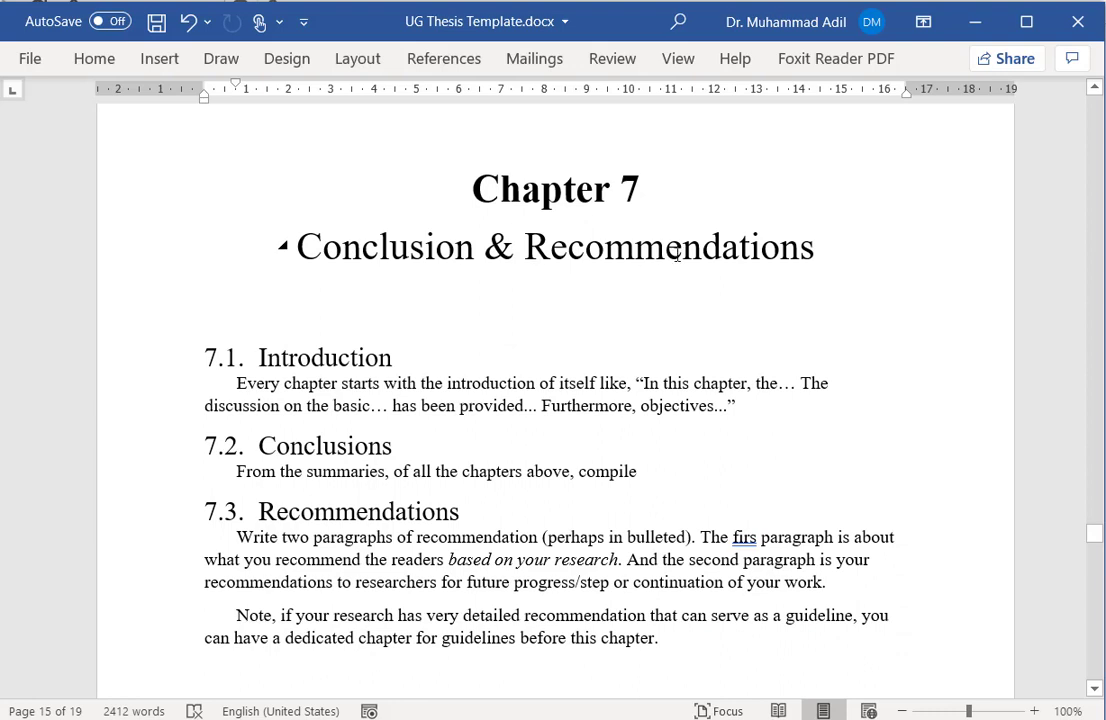
scroll(595, 387, "down", 1)
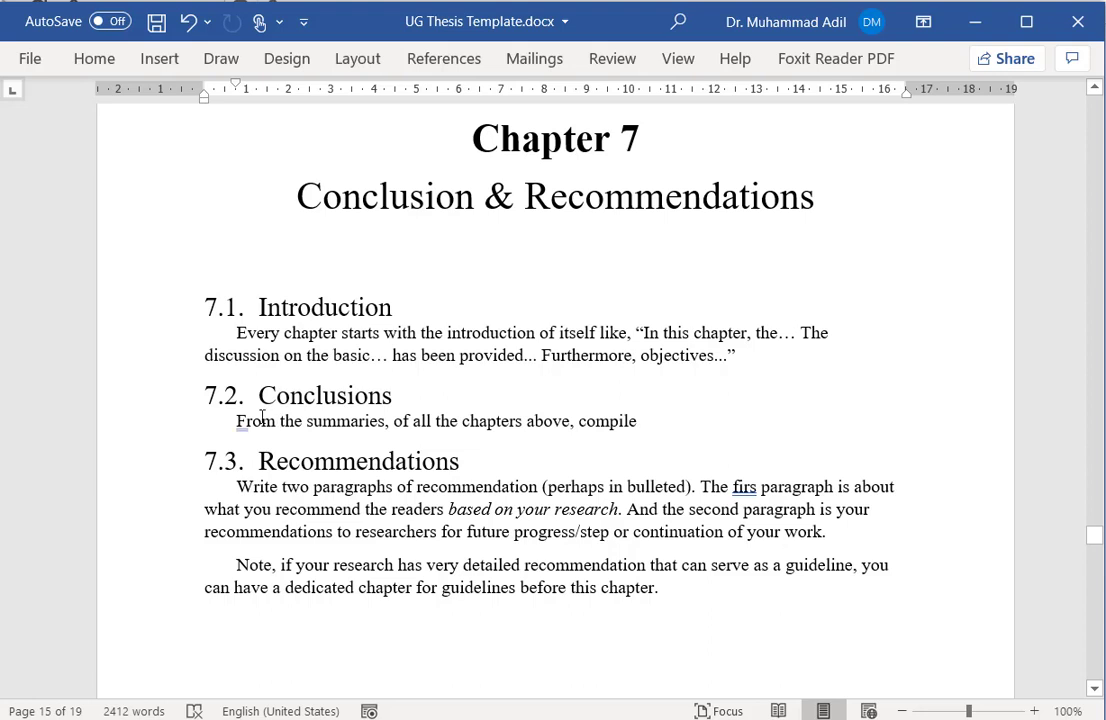
left_click_drag(237, 421, 378, 424)
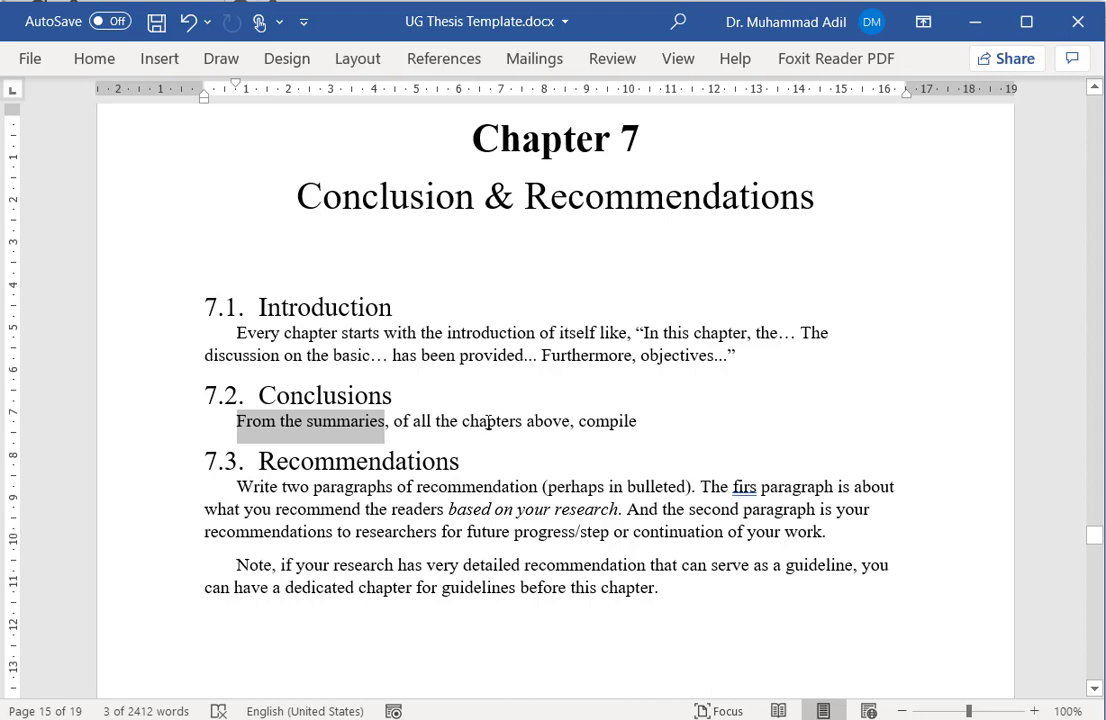
left_click(341, 440)
scroll(531, 279, "up", 2)
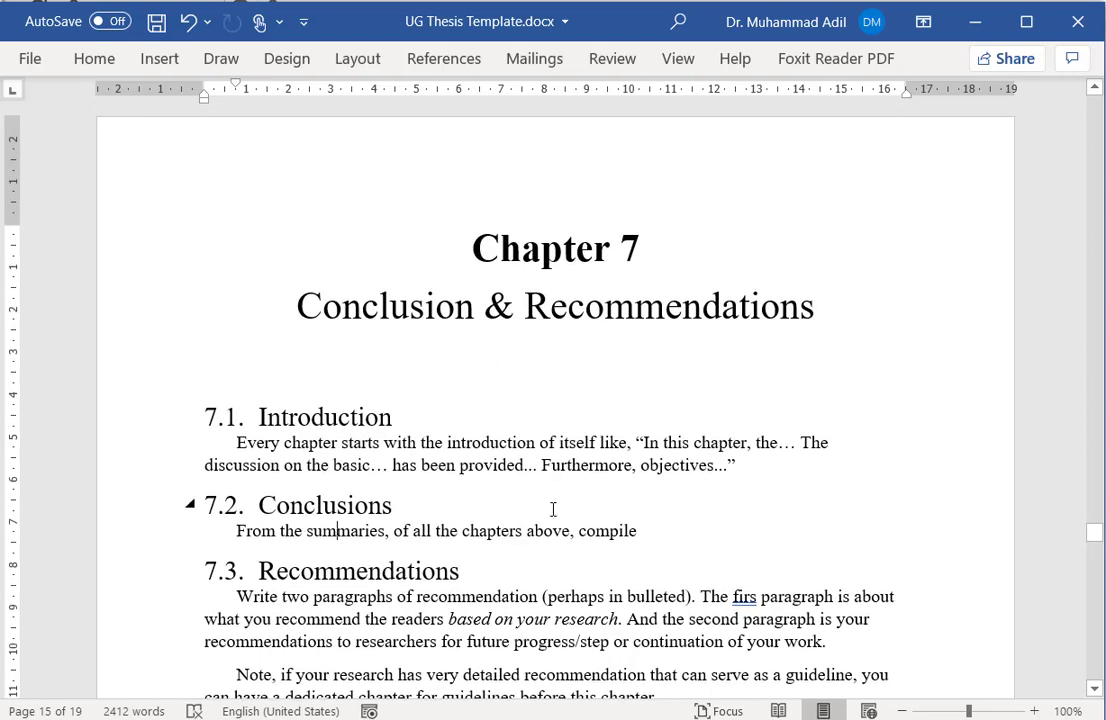
scroll(553, 510, "down", 3)
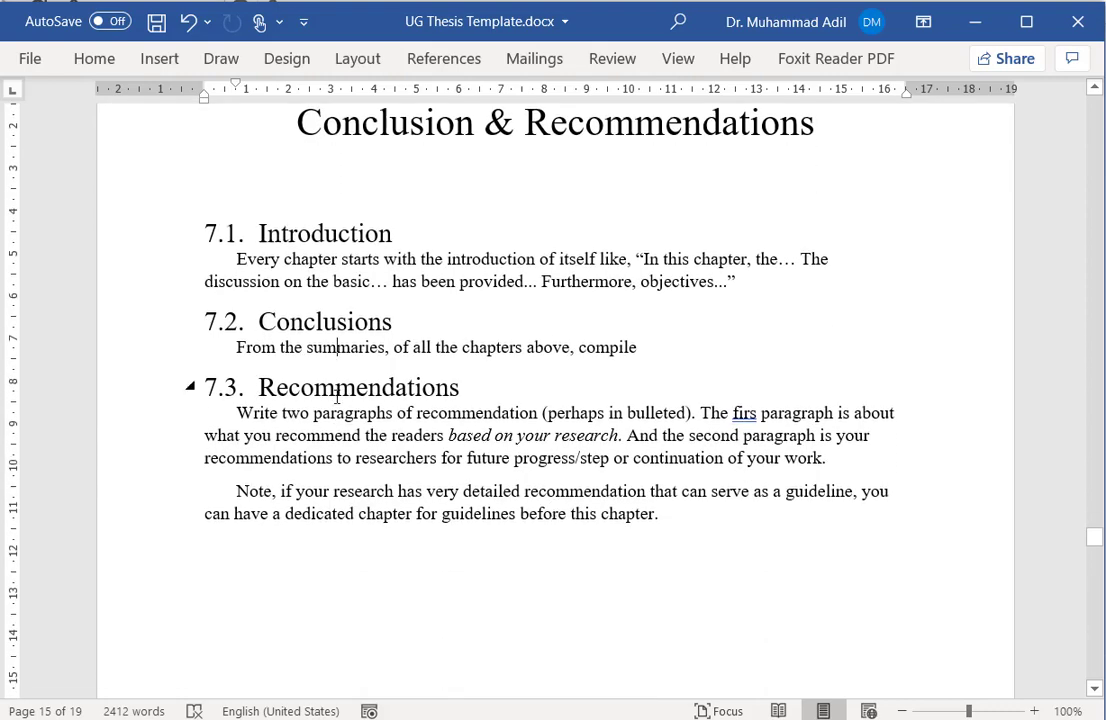
Correct the misspelled word "firs" to "first" in the opening paragraph of section 7.3 Recommendations
left_click_drag(255, 418, 441, 404)
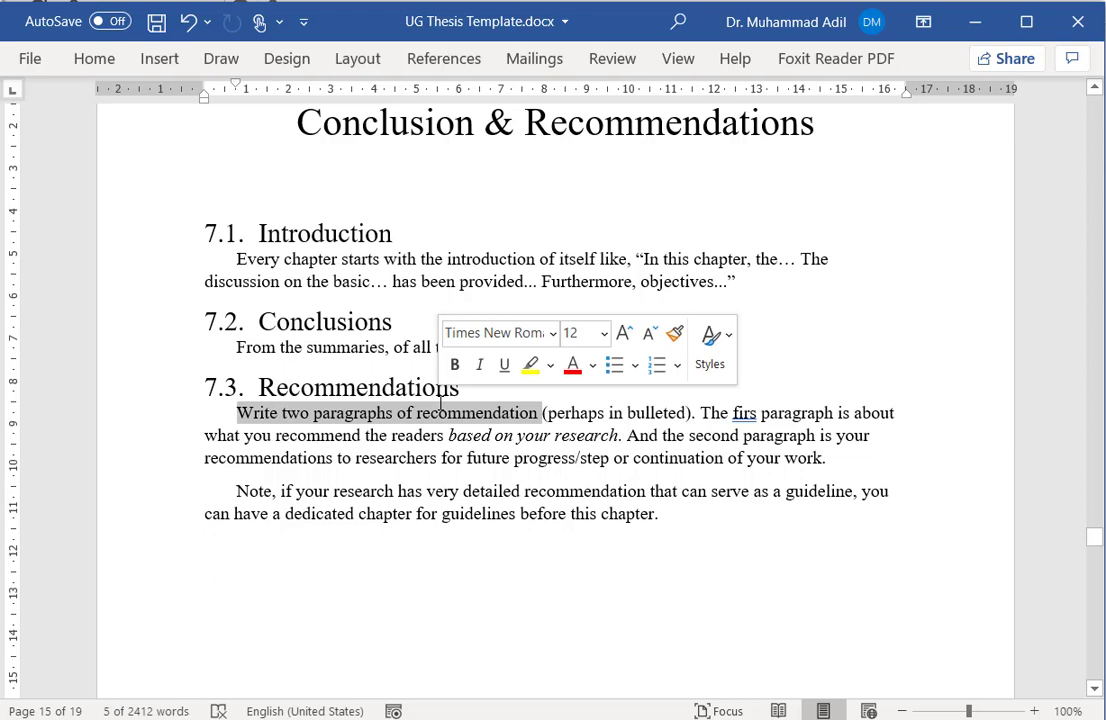
double_click(655, 413)
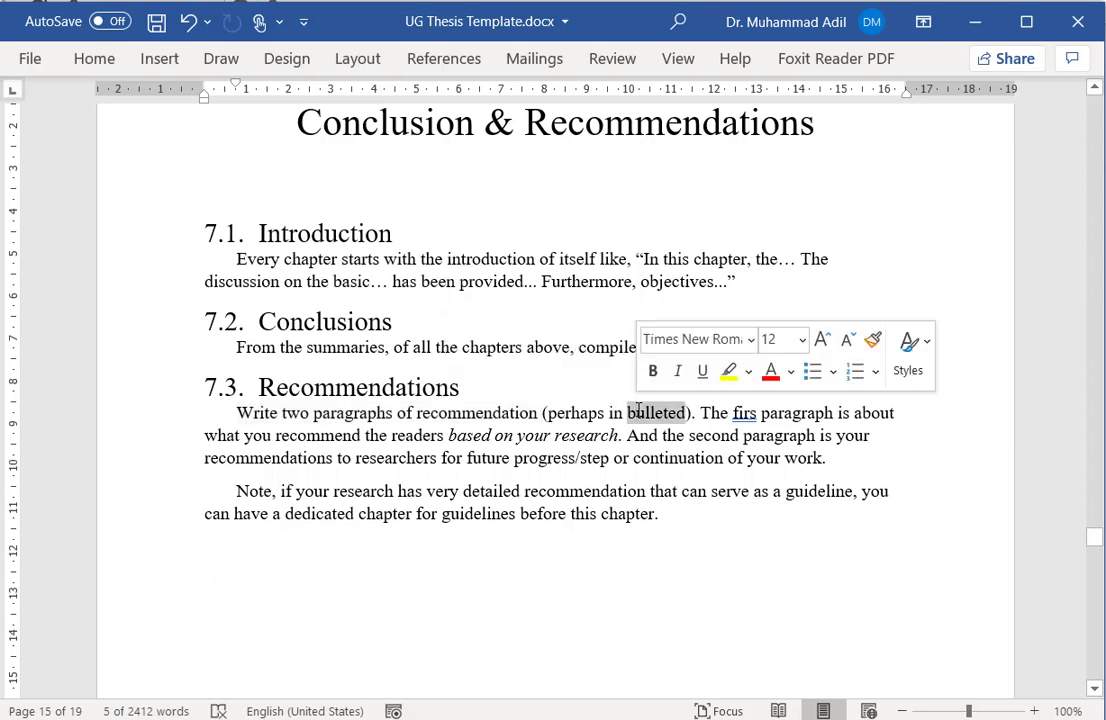
left_click(757, 413)
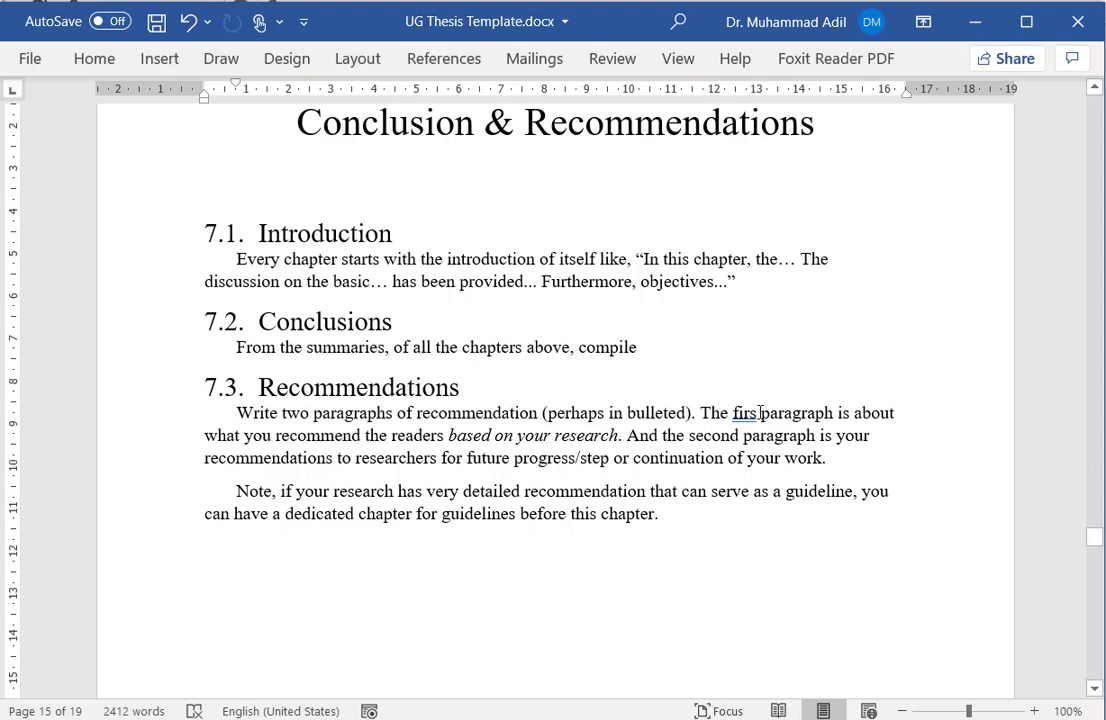
type("t")
left_click(697, 491)
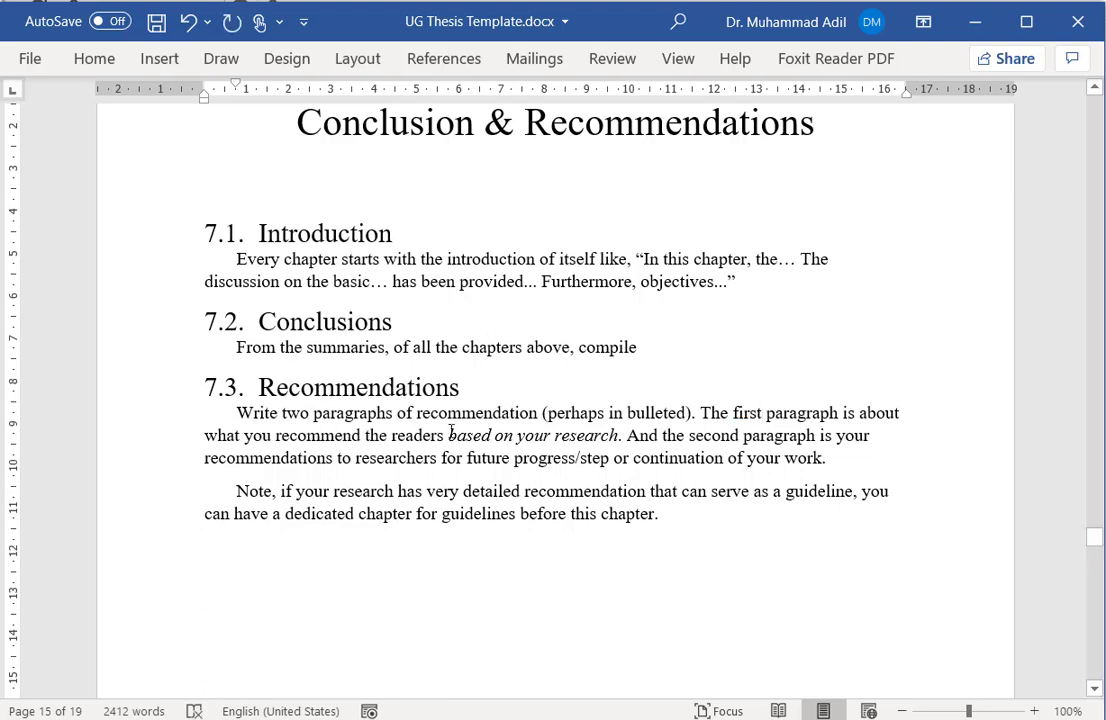
Examine how section 7.3 separates research-based recommendations for readers from recommendations to researchers for continuing the work
left_click_drag(450, 435, 617, 435)
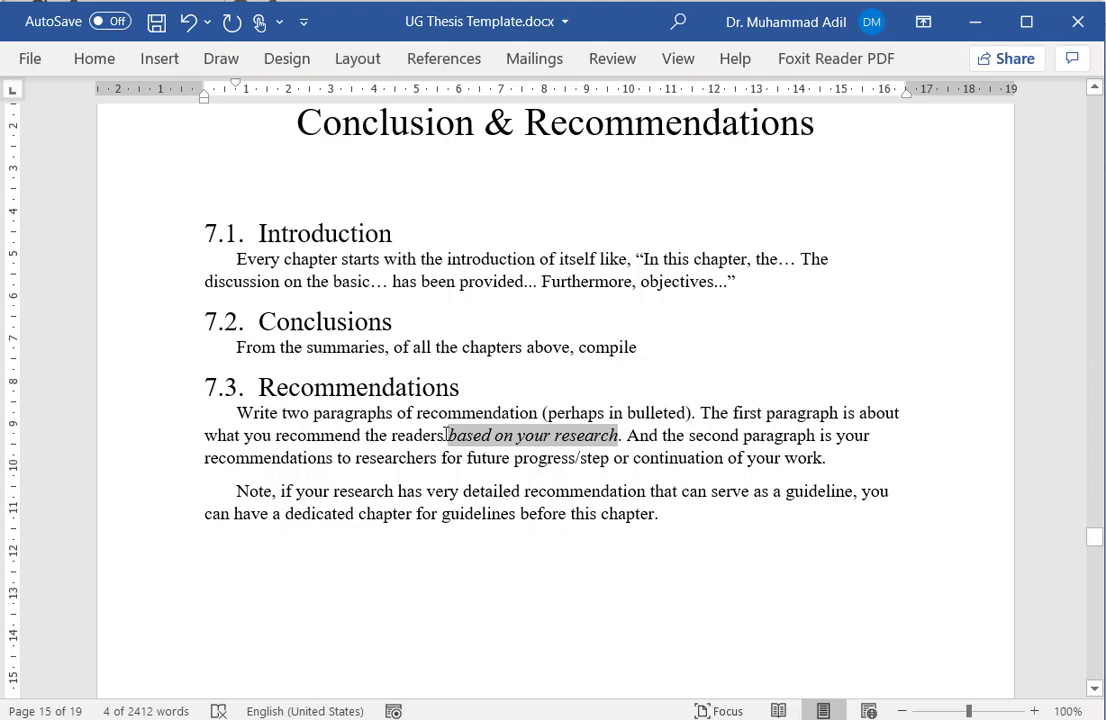
left_click_drag(446, 435, 337, 437)
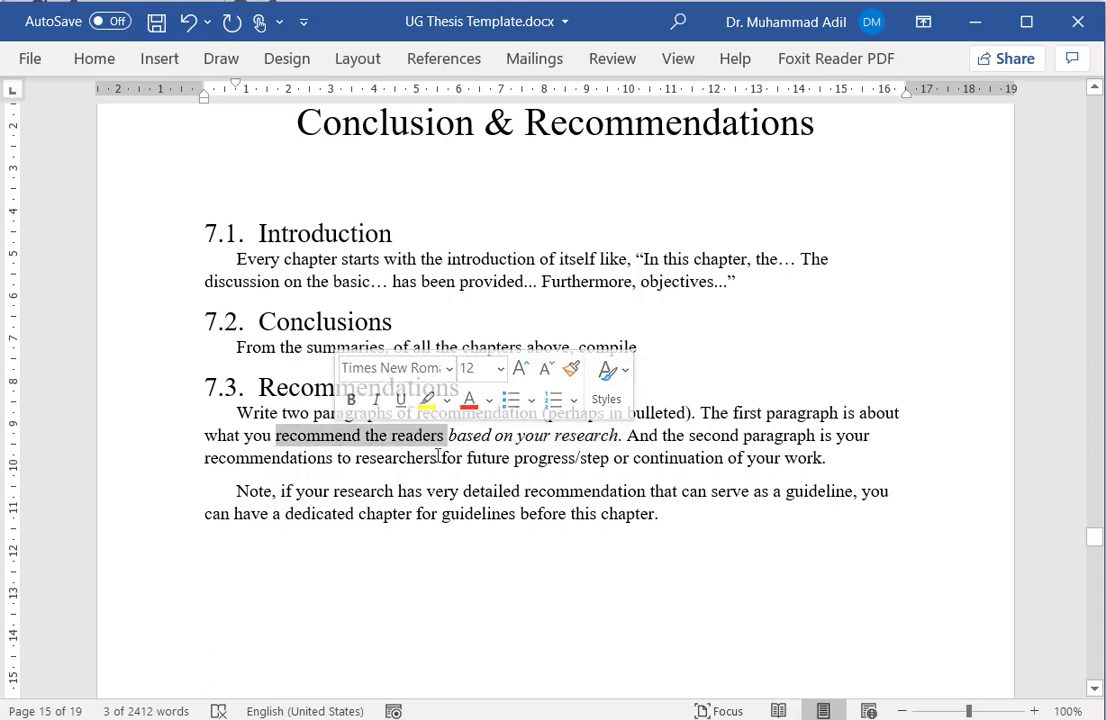
left_click_drag(437, 458, 362, 460)
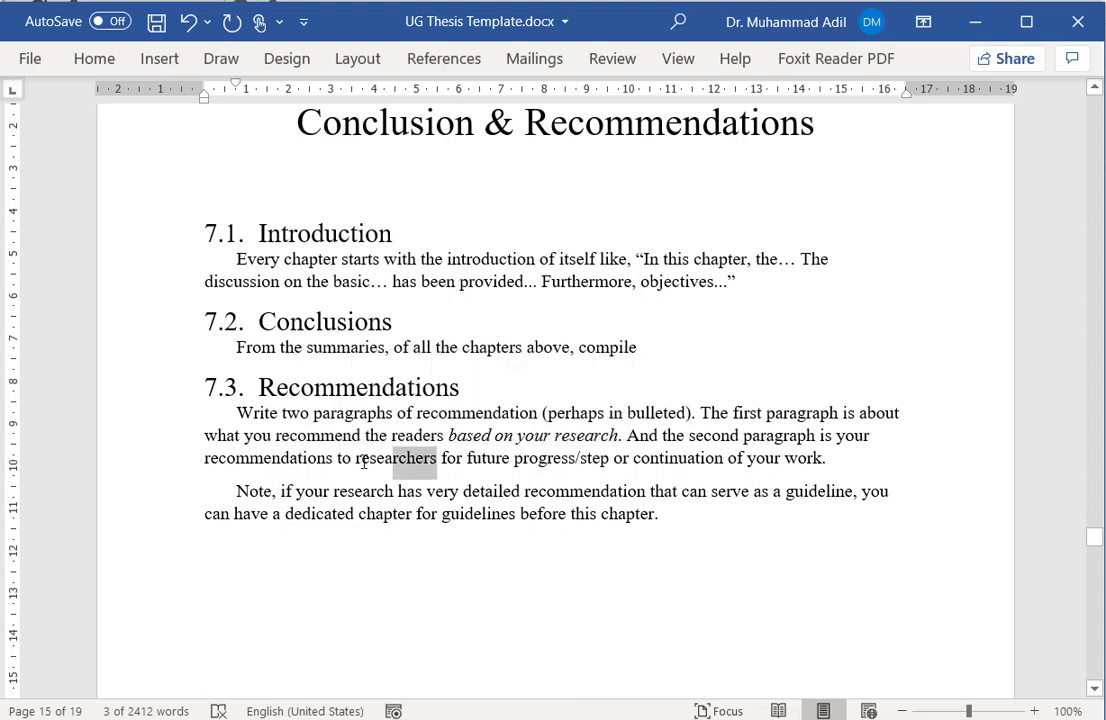
double_click(680, 456)
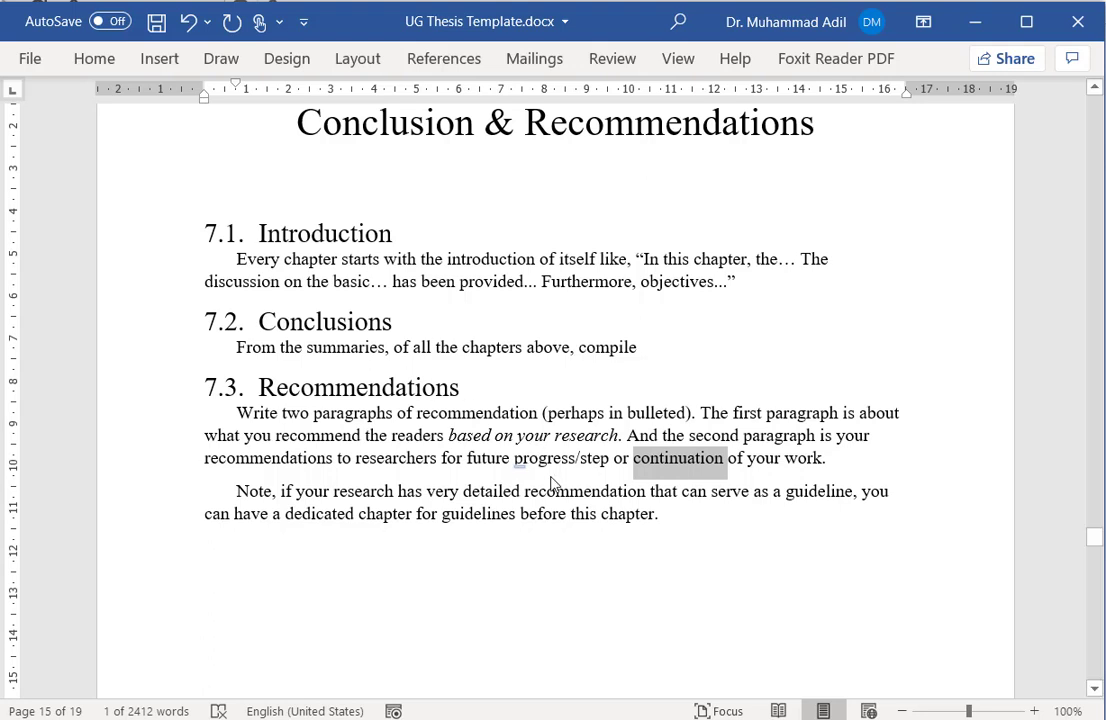
Read the closing note of section 7.3 about giving detailed recommendations a dedicated guidelines chapter before Chapter 7
scroll(553, 480, "down", 1)
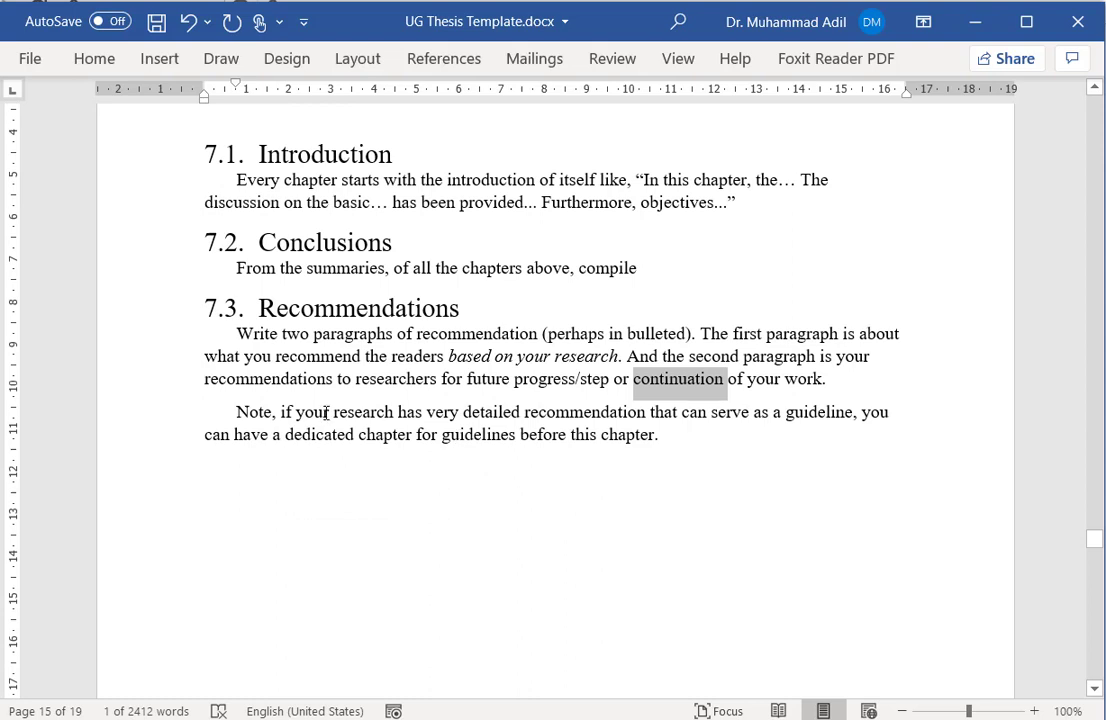
left_click_drag(296, 412, 721, 421)
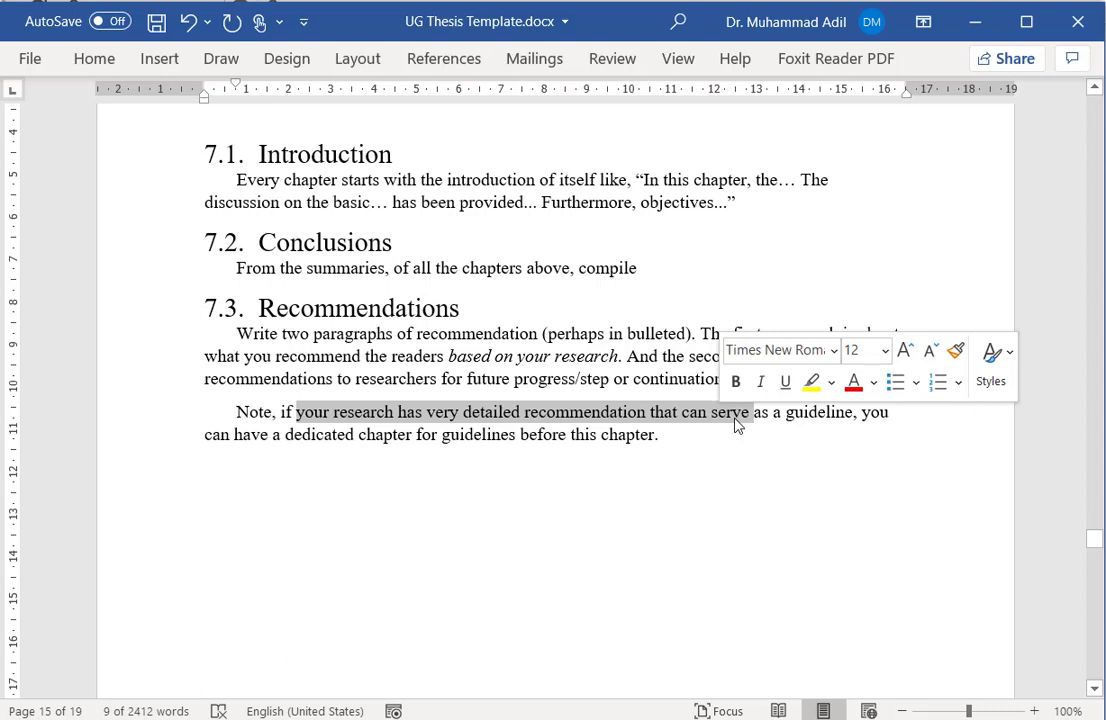
double_click(803, 420)
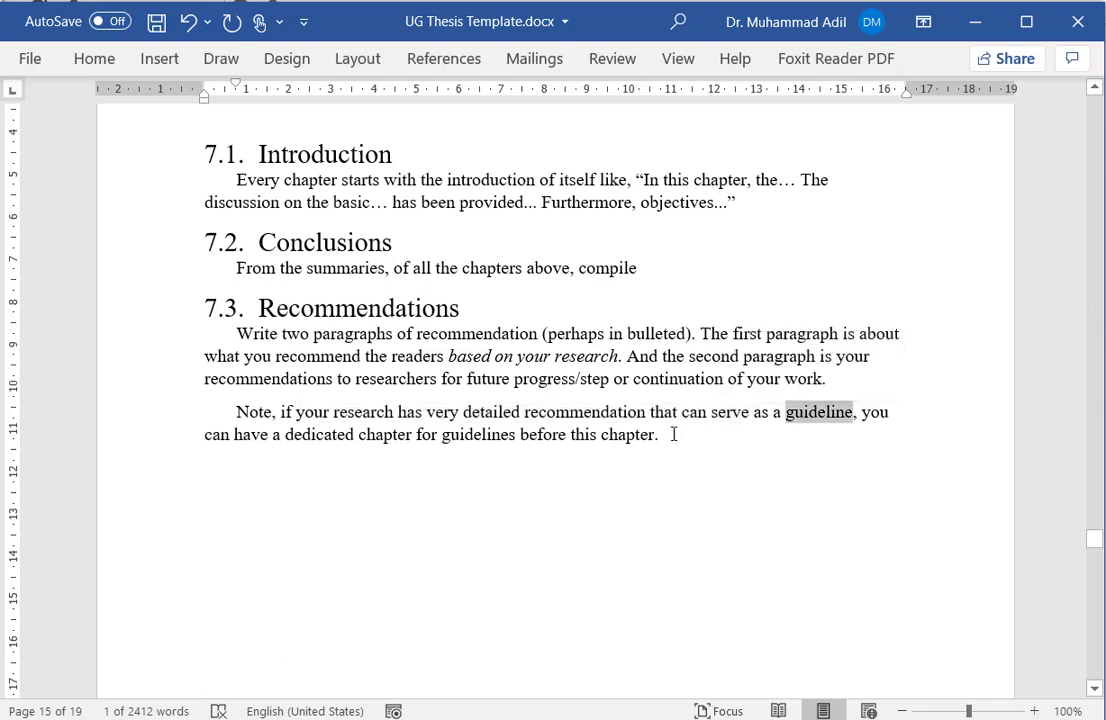
scroll(527, 378, "up", 3)
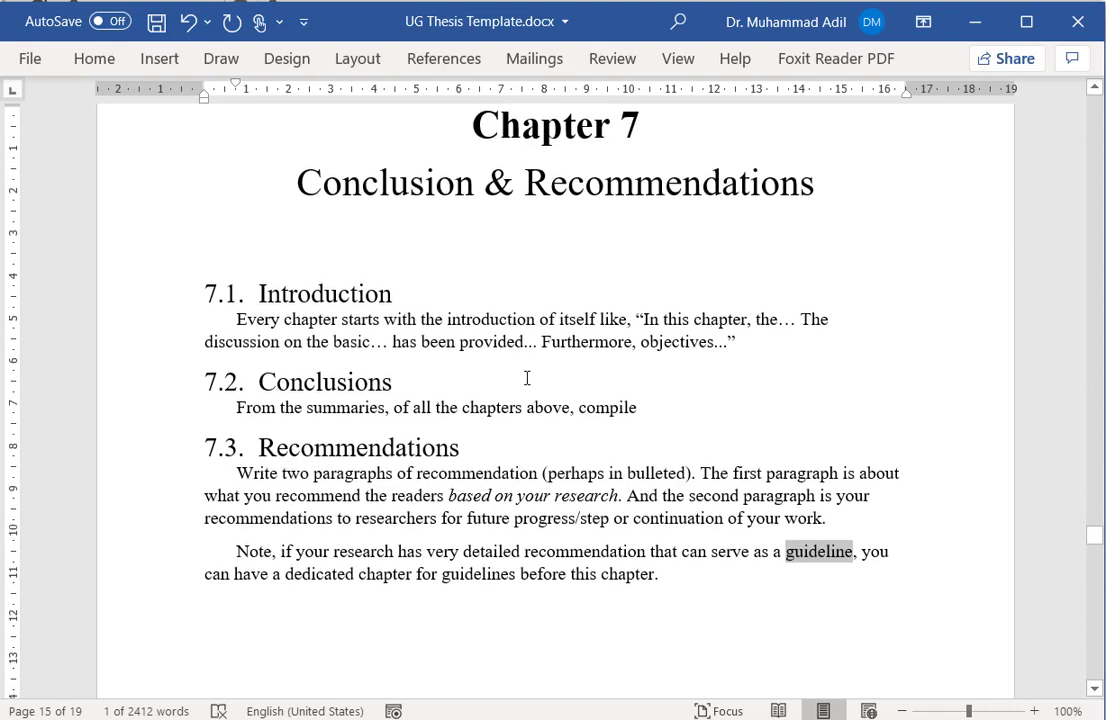
left_click_drag(363, 558, 557, 582)
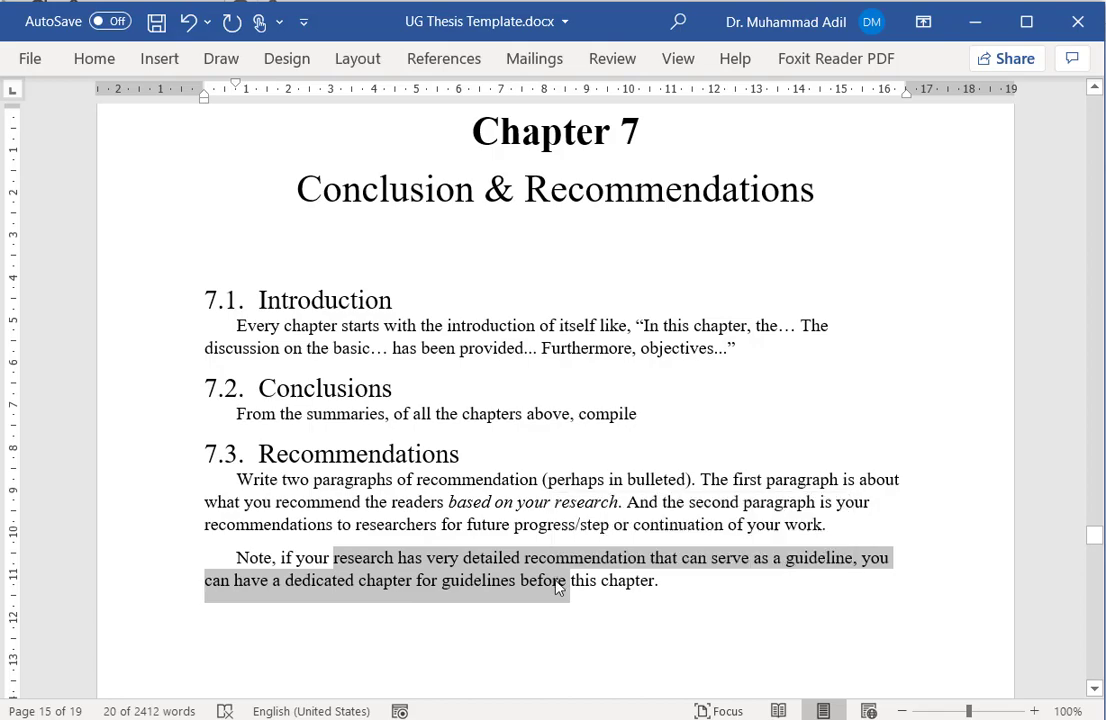
Move on to the References list, checking back on the Harvard referencing guidance in section 2.2 Welding
scroll(557, 580, "down", 5)
scroll(557, 580, "down", 12)
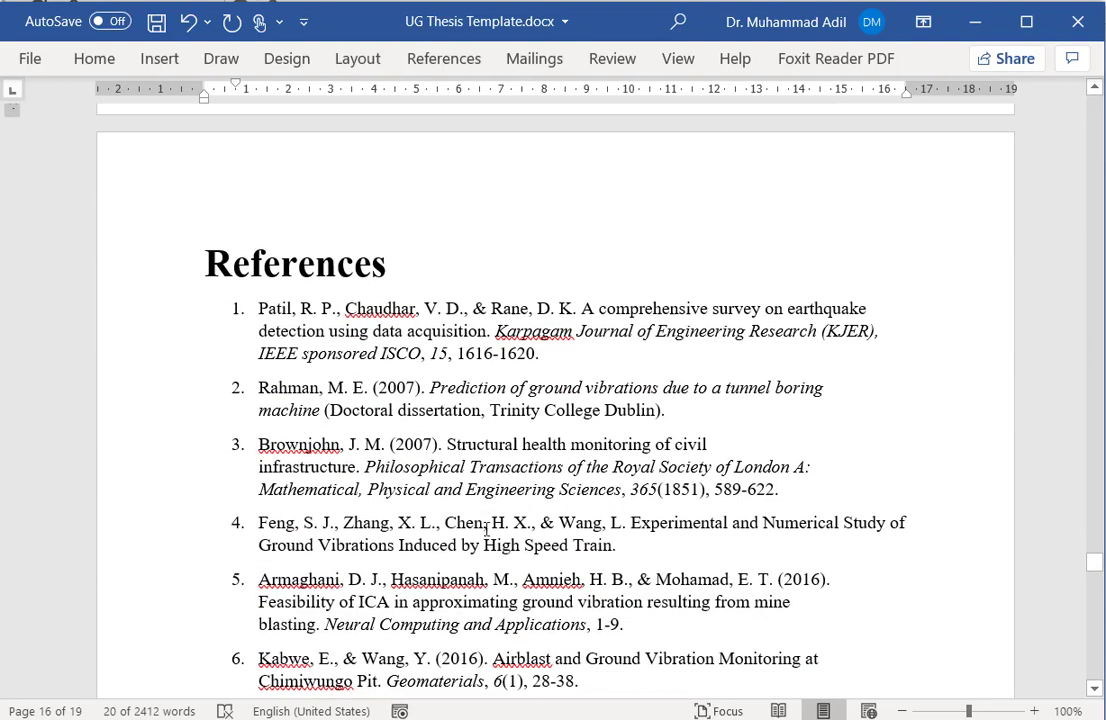
scroll(487, 530, "up", 20)
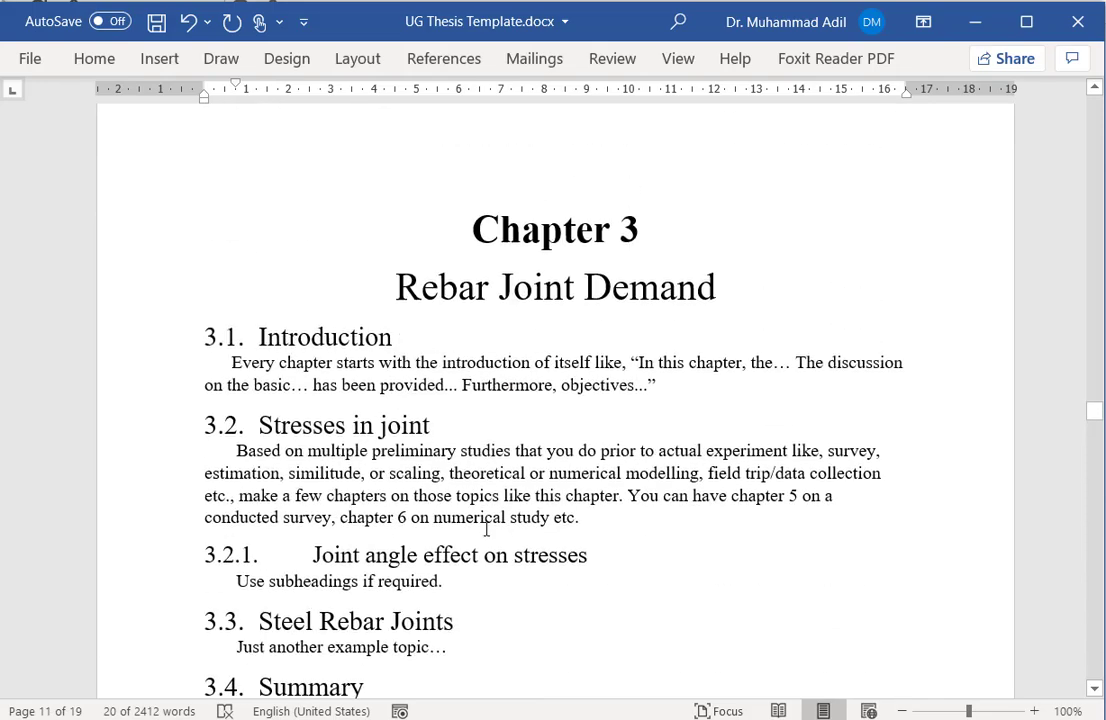
scroll(487, 530, "up", 12)
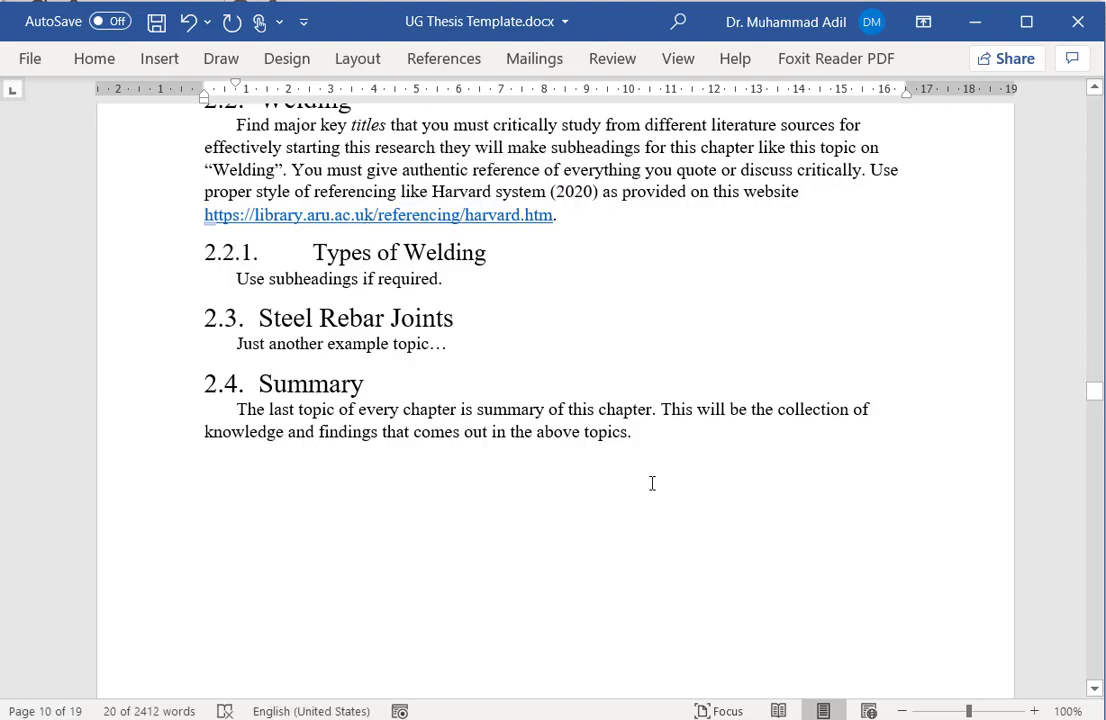
scroll(652, 483, "down", 20)
scroll(652, 483, "down", 20)
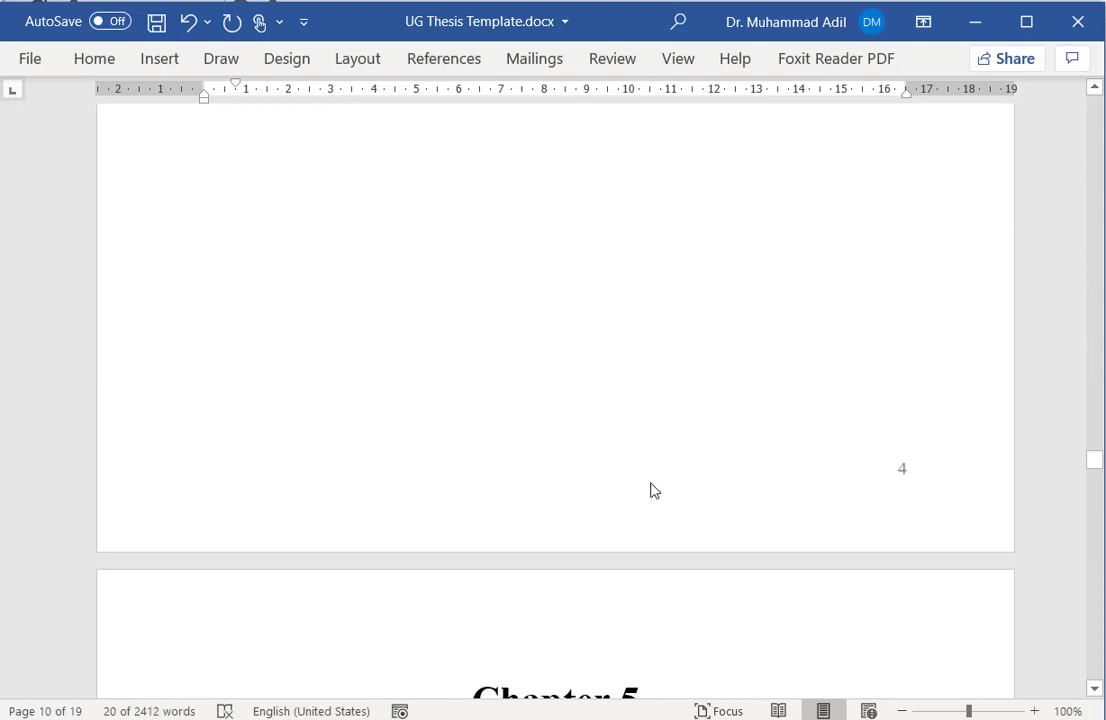
scroll(652, 483, "down", 20)
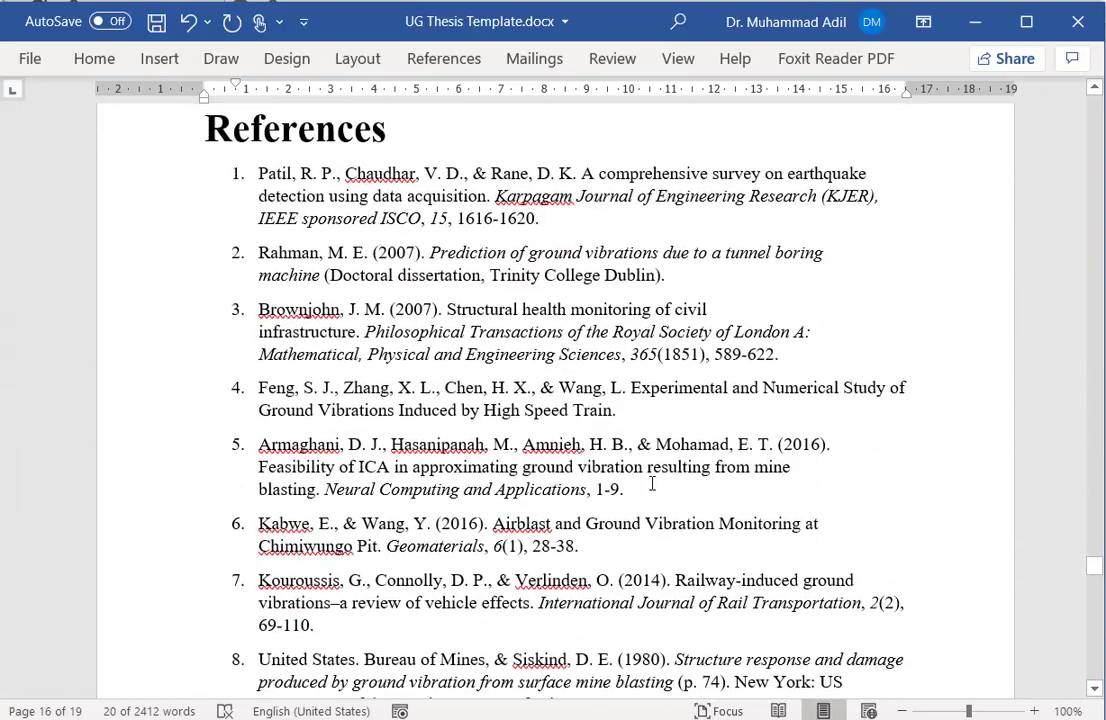
Move past the reference list to Appendix A and read its opening guidance on multiple appendices, or annexures, for related material not discussed in the thesis
scroll(652, 483, "down", 15)
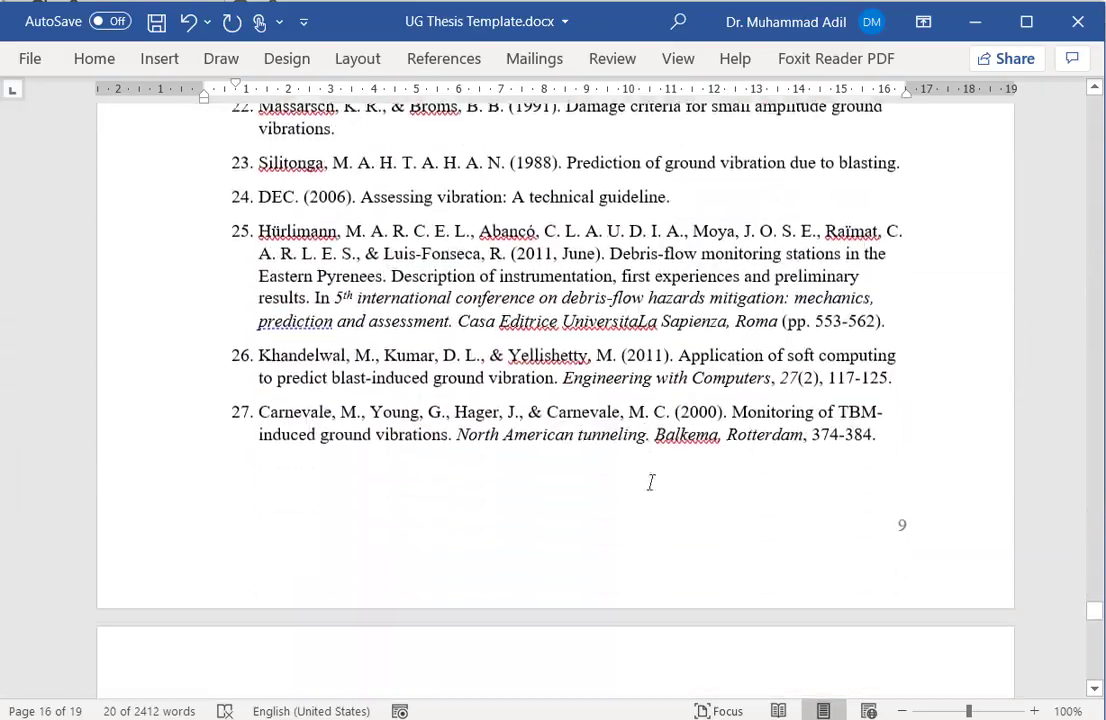
scroll(652, 483, "down", 15)
left_click(361, 461)
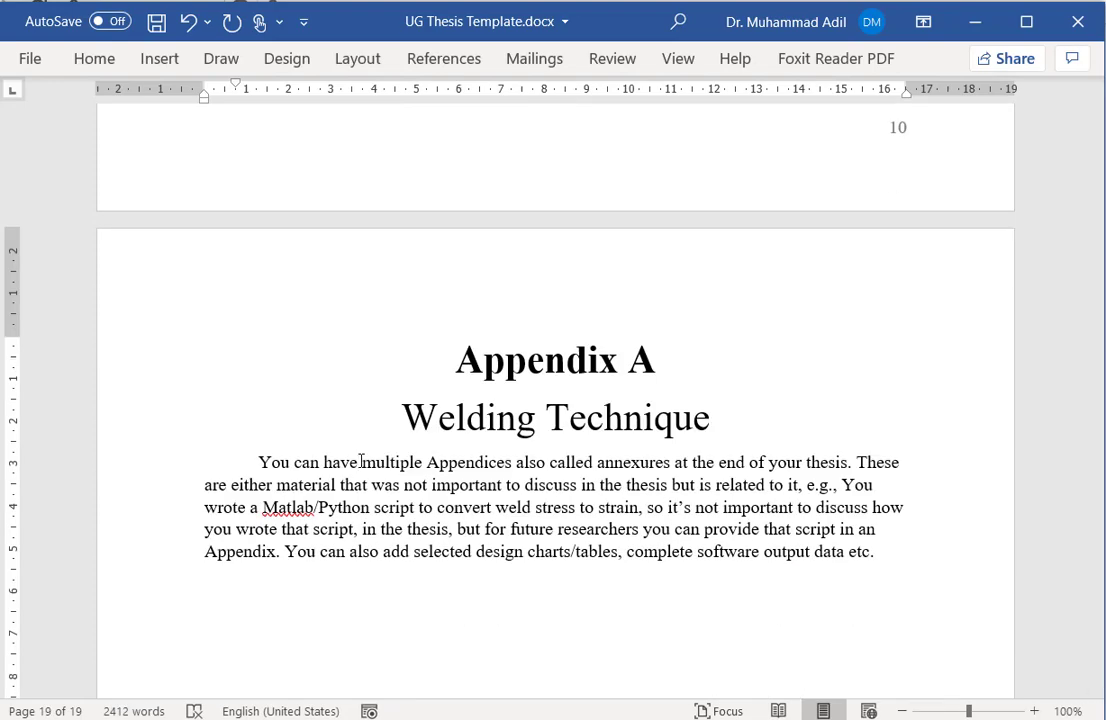
left_click_drag(361, 461, 515, 462)
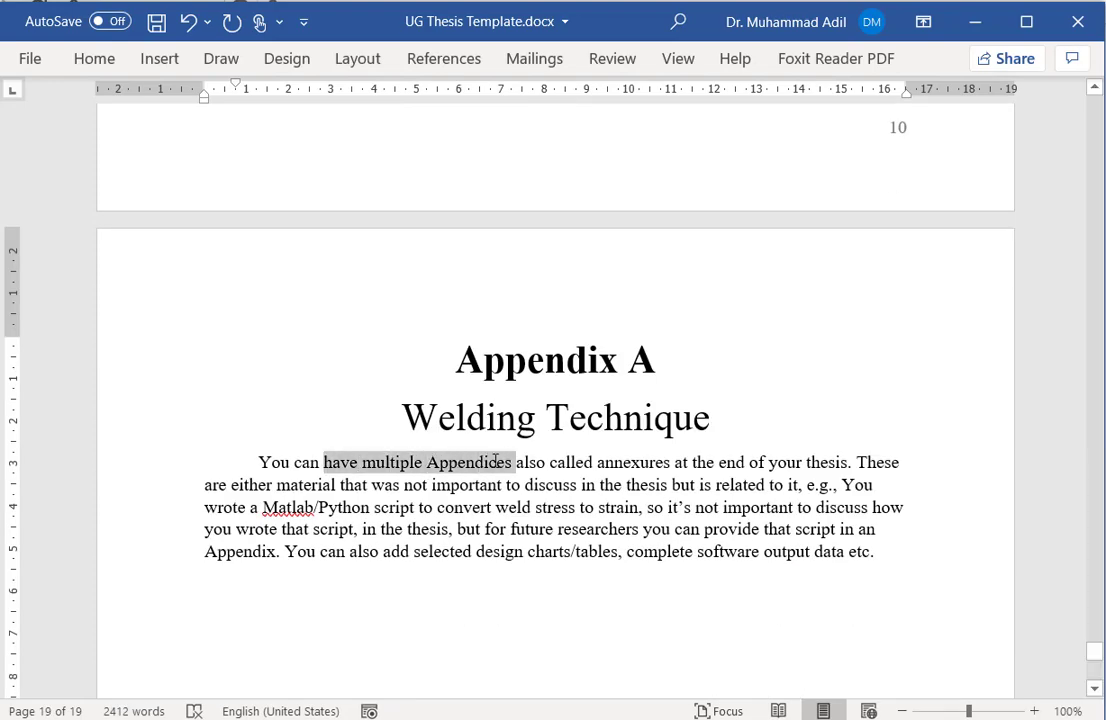
double_click(632, 462)
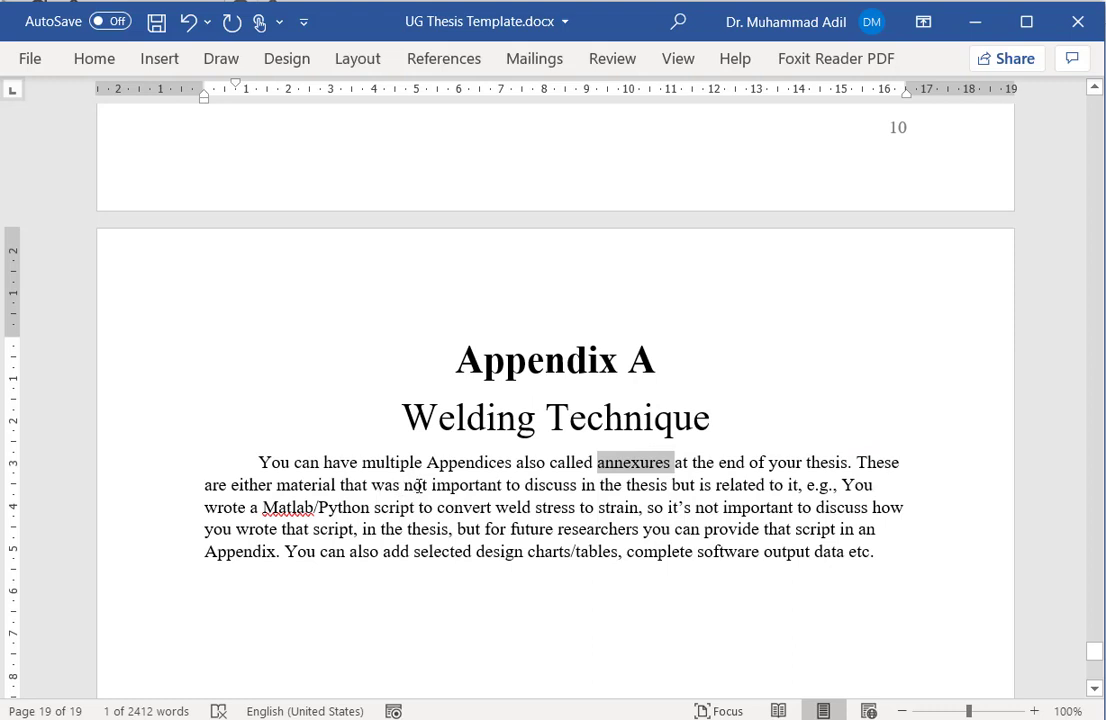
left_click_drag(418, 485, 670, 484)
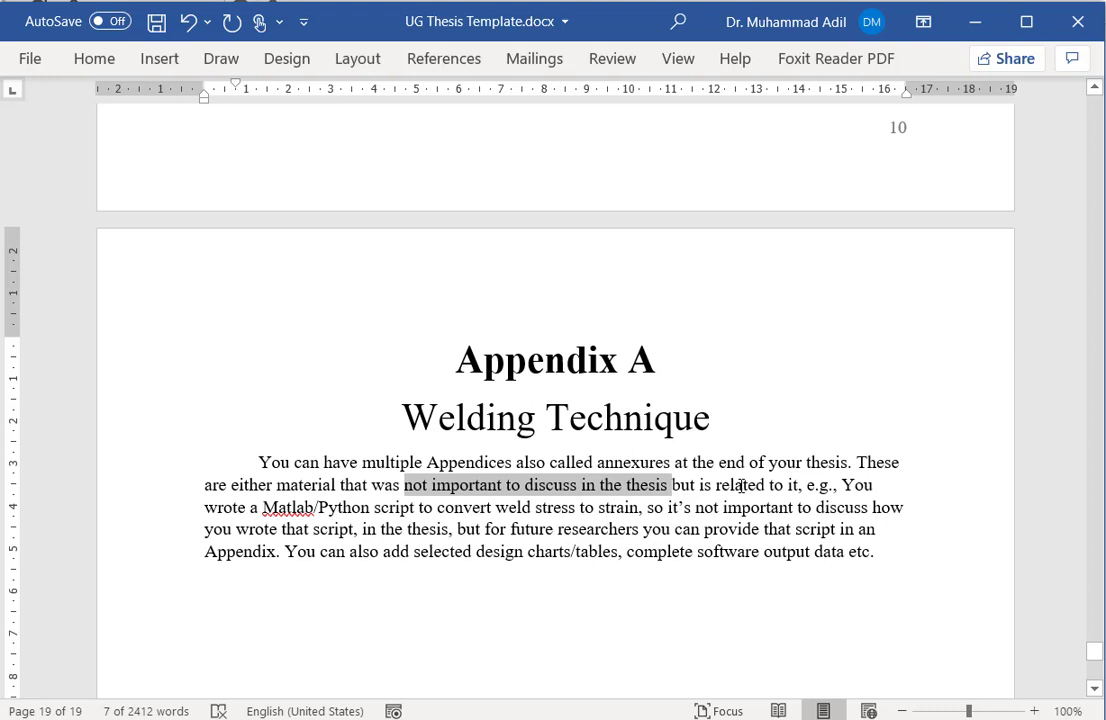
left_click(741, 485)
Examine the Appendix A example about providing a Matlab/Python stress-to-strain conversion script for future researchers
left_click_drag(842, 485, 631, 510)
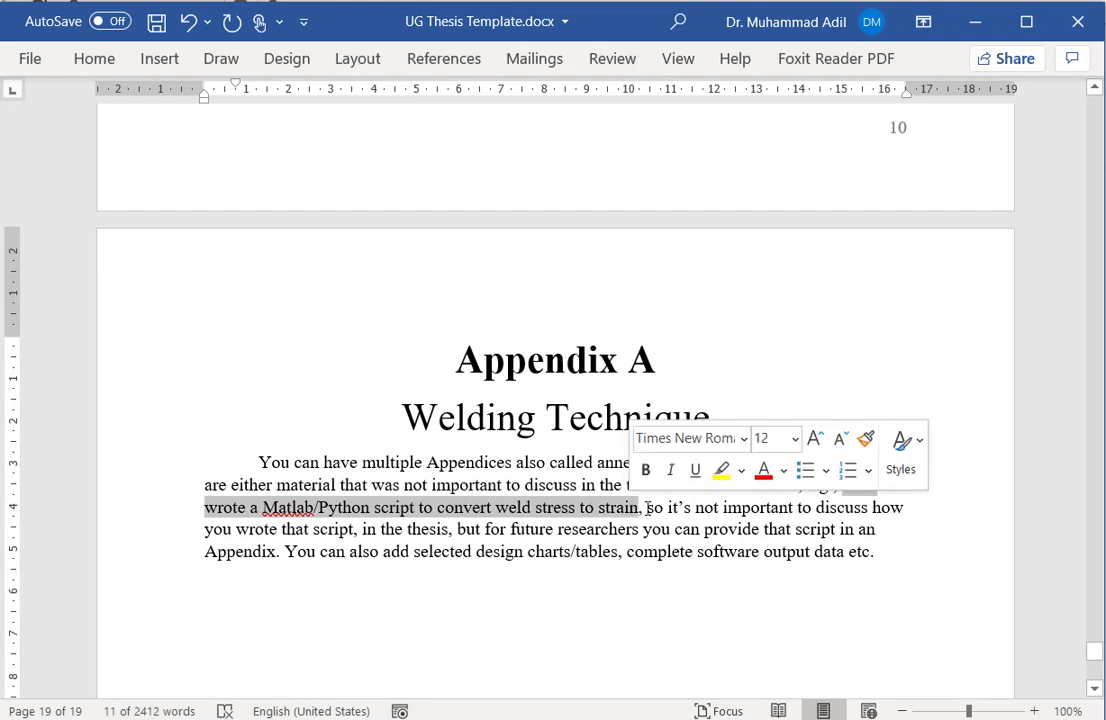
left_click_drag(723, 507, 562, 532)
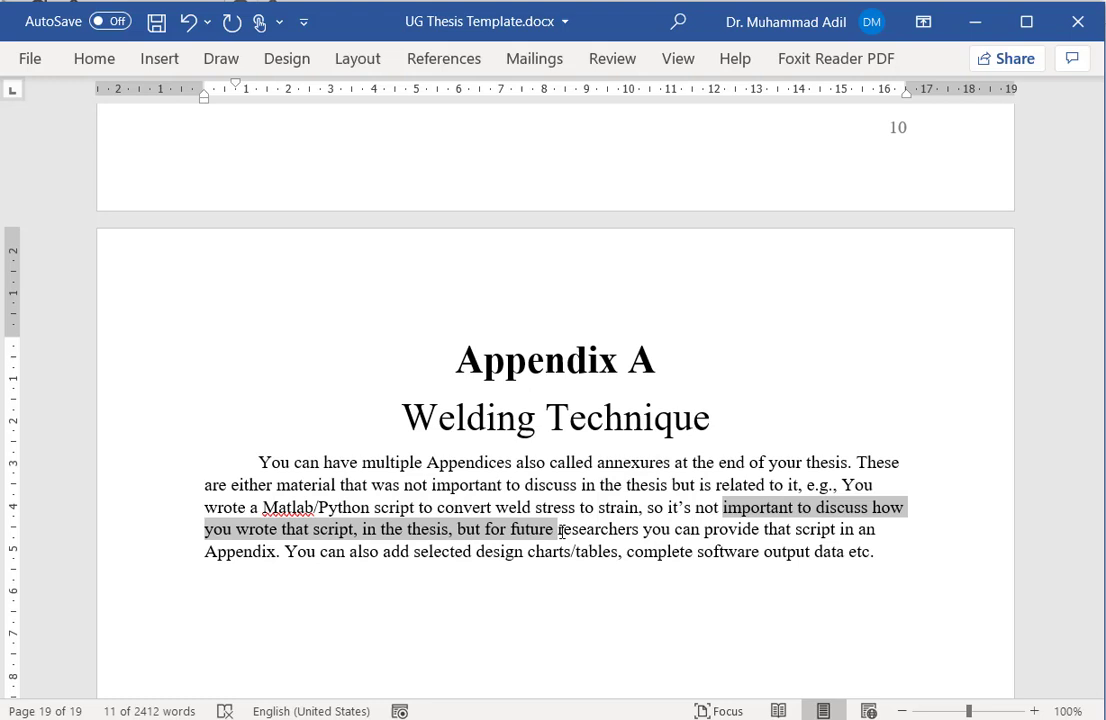
left_click_drag(561, 531, 561, 531)
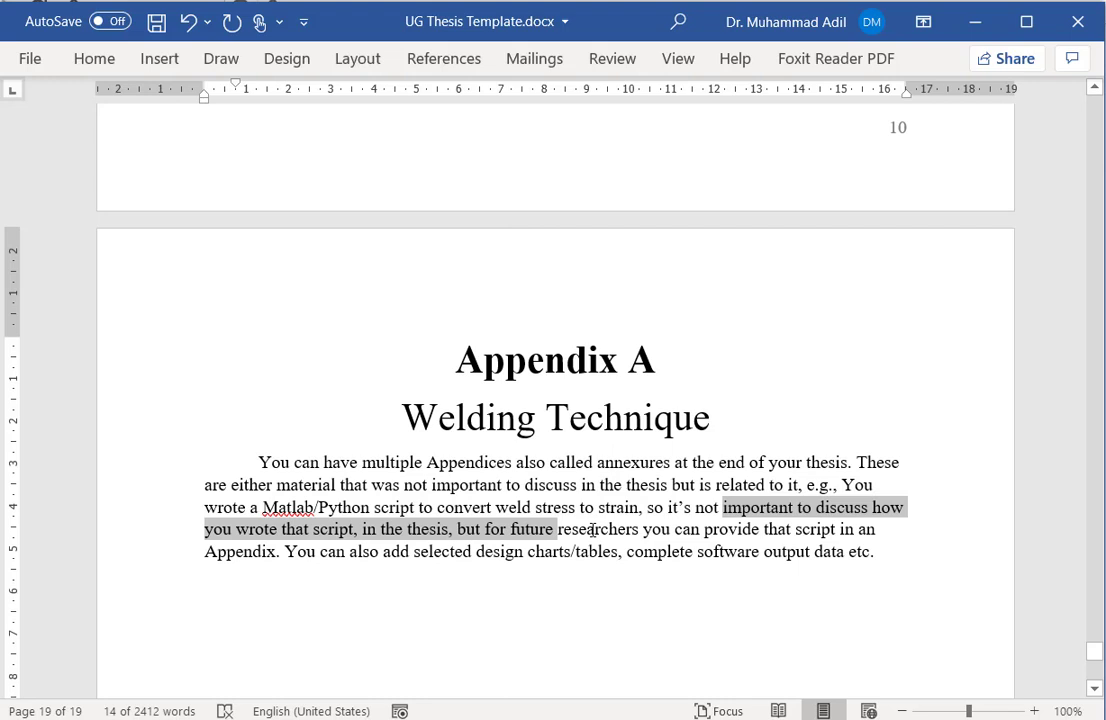
left_click_drag(592, 531, 840, 528)
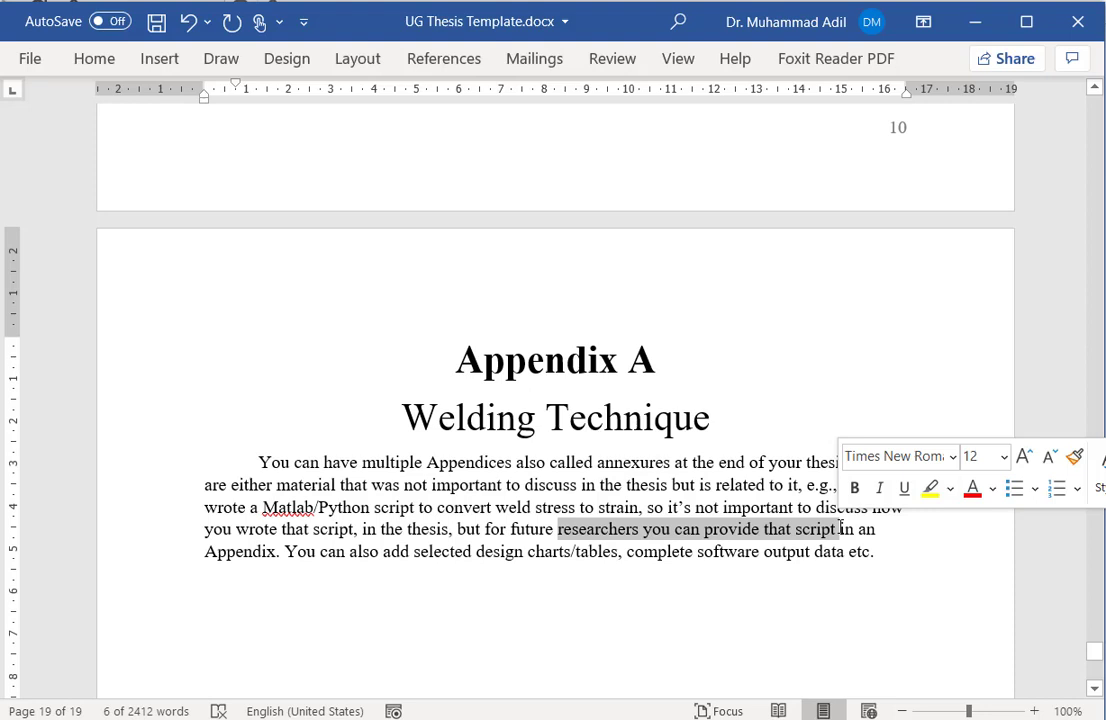
Read the closing Appendix A sentence on adding selected design charts/tables and complete software output data, checking through to the document's end
left_click_drag(327, 552, 530, 557)
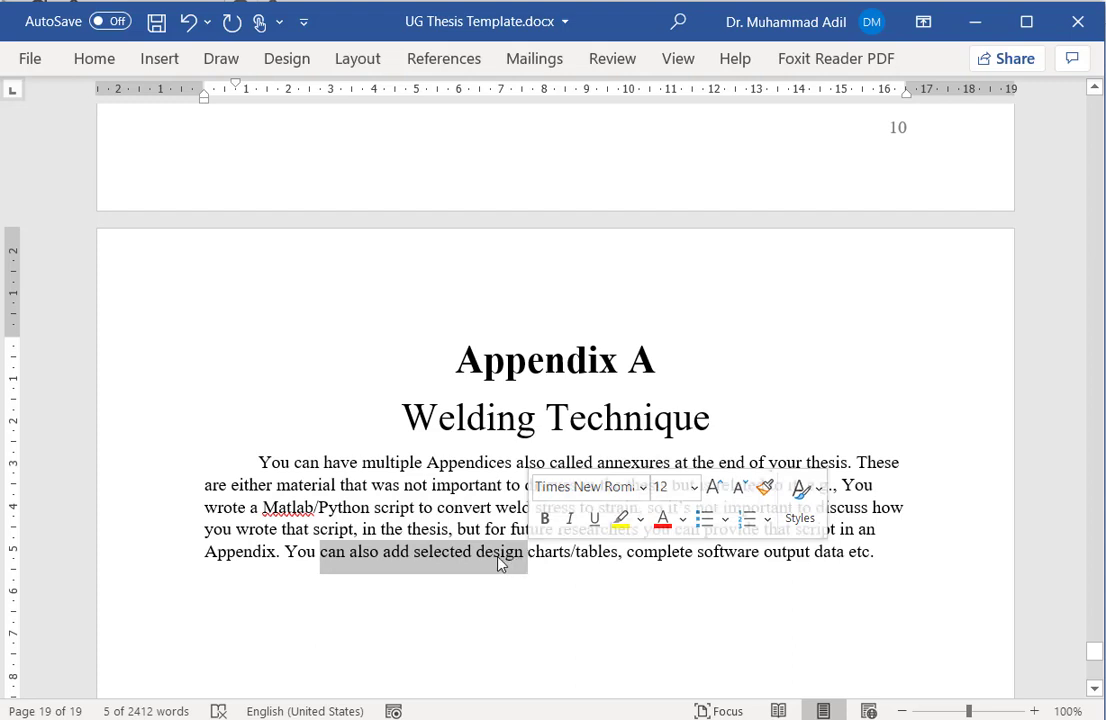
left_click(575, 553)
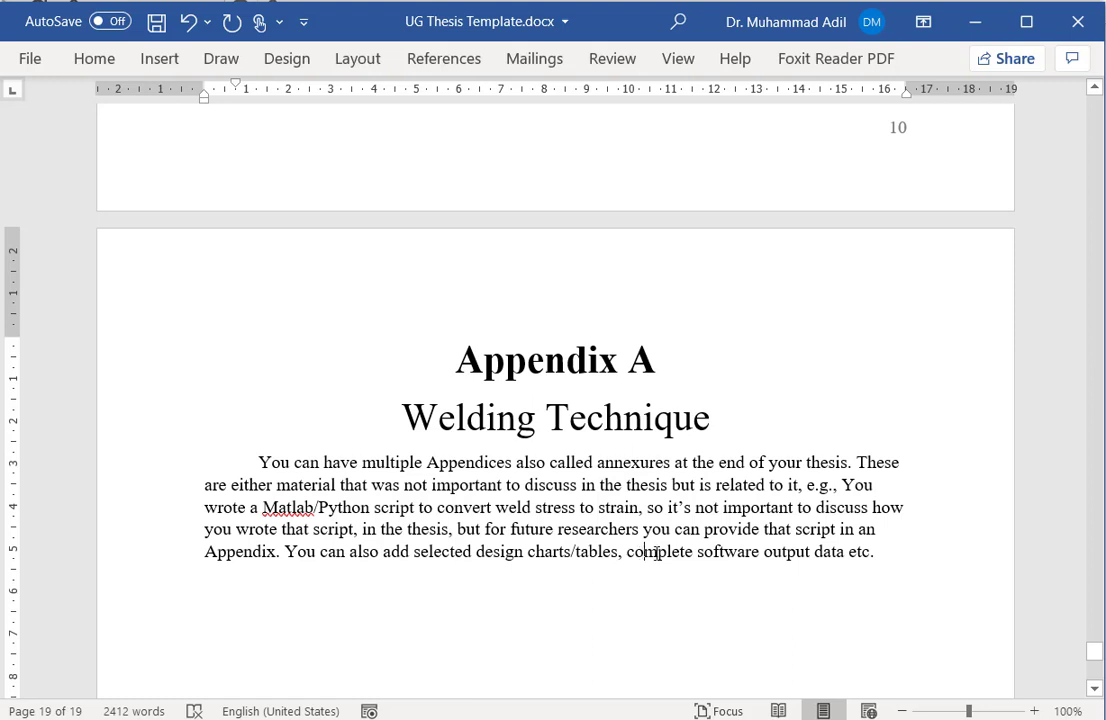
left_click_drag(641, 553, 829, 561)
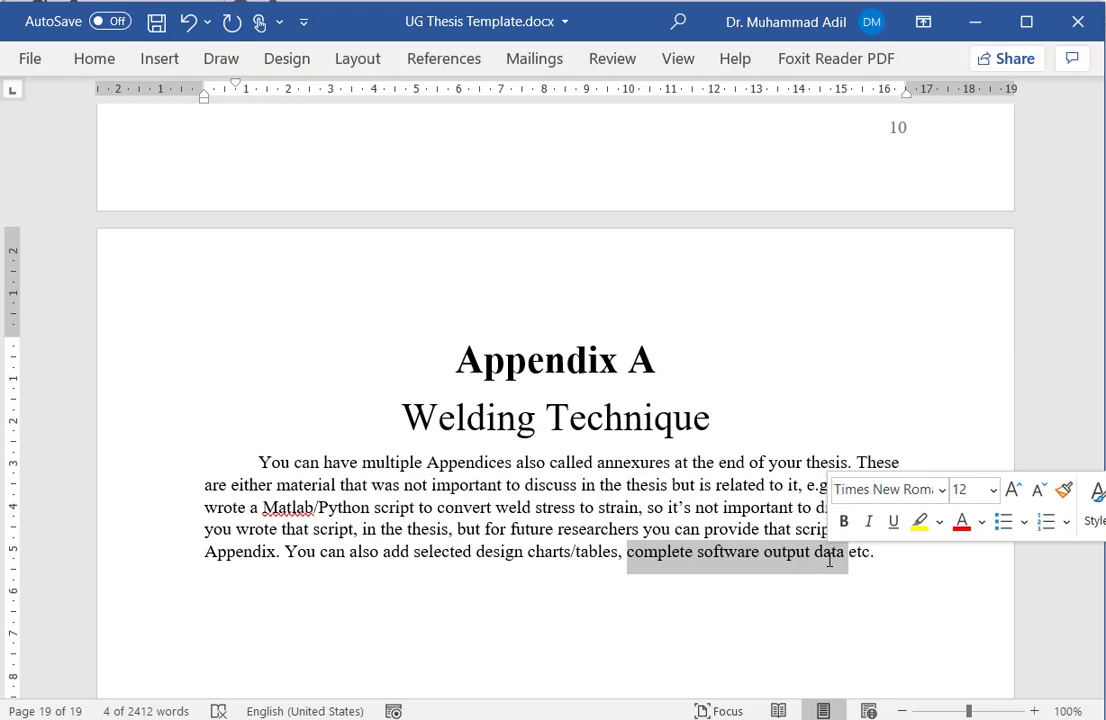
scroll(770, 592, "down", 7)
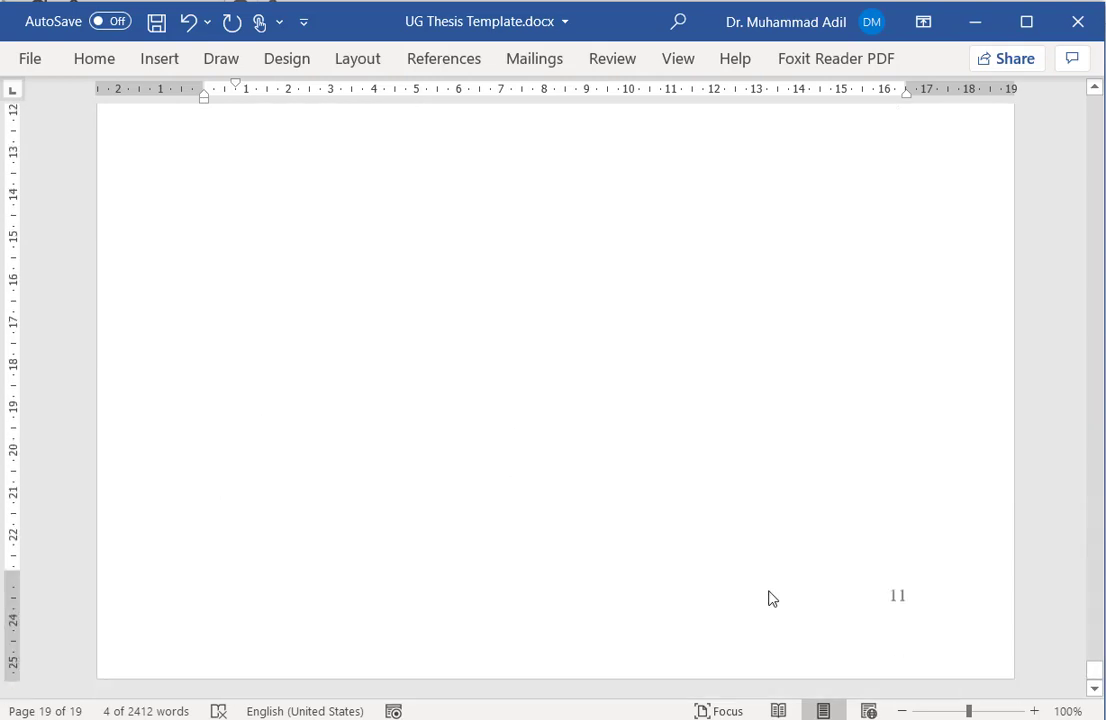
scroll(770, 597, "up", 6)
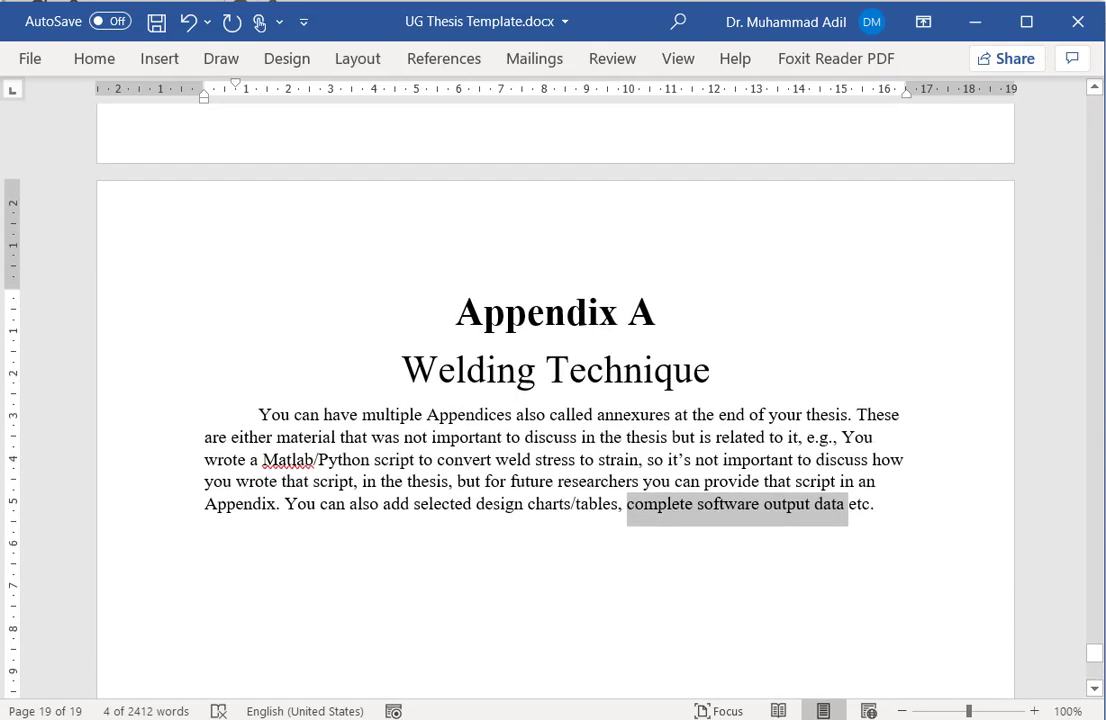